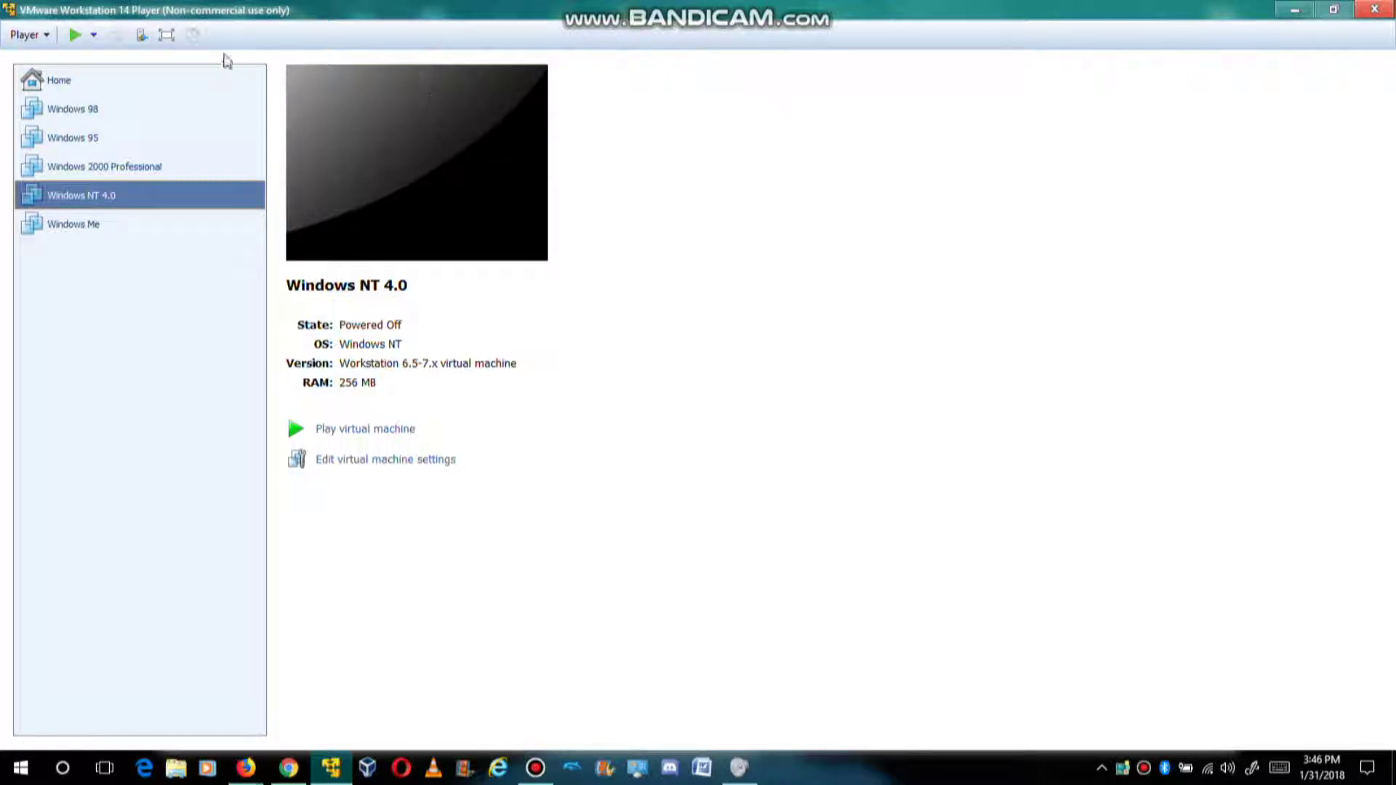
# - Power on the Windows NT 4.0 VM and boot the Windows NT Workstation 4.00 entry
pyautogui.click(166, 34)
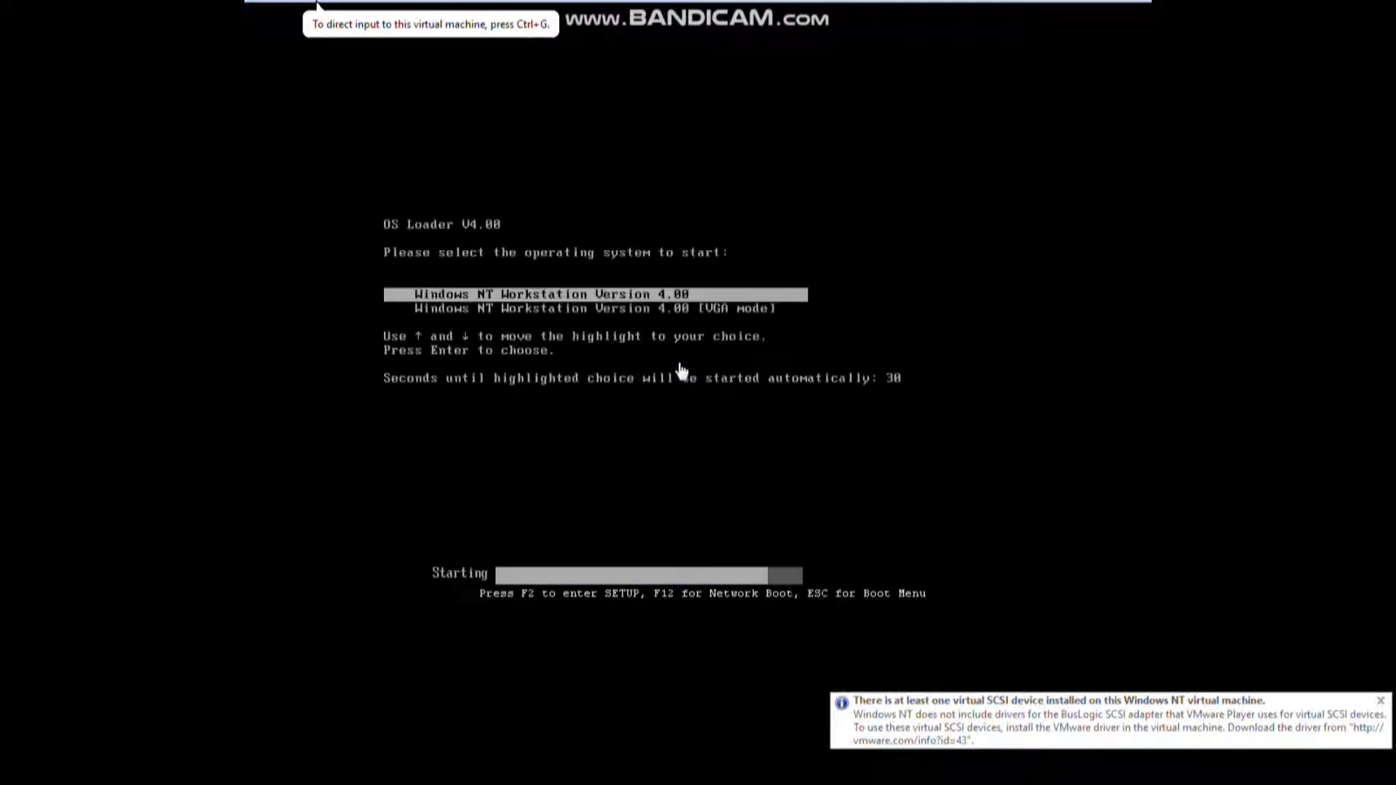
pyautogui.click(681, 370)
pyautogui.press('Return')
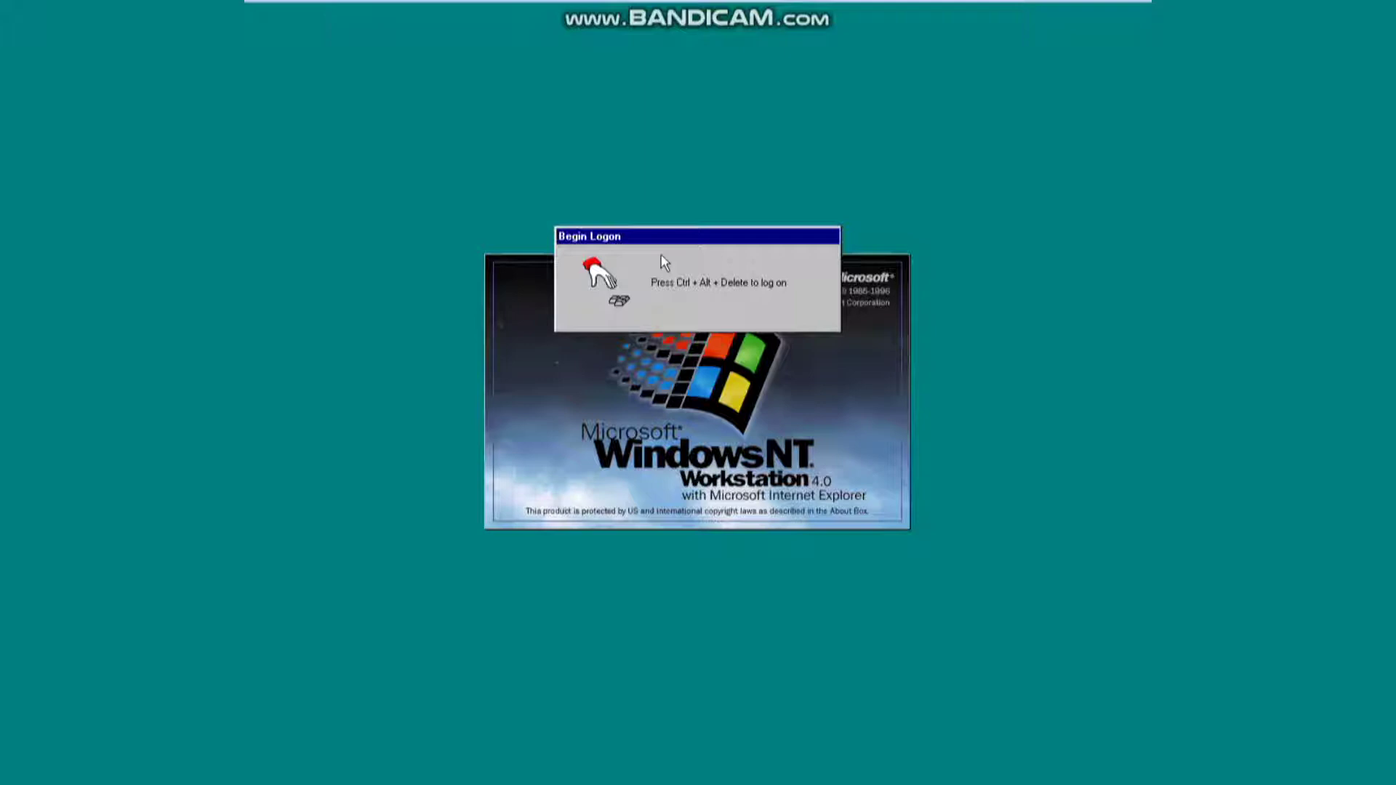
# - Log on with Ctrl+Alt+Delete and the account password to reach the desktop
pyautogui.hotkey('ctrl', 'alt', 'Delete')
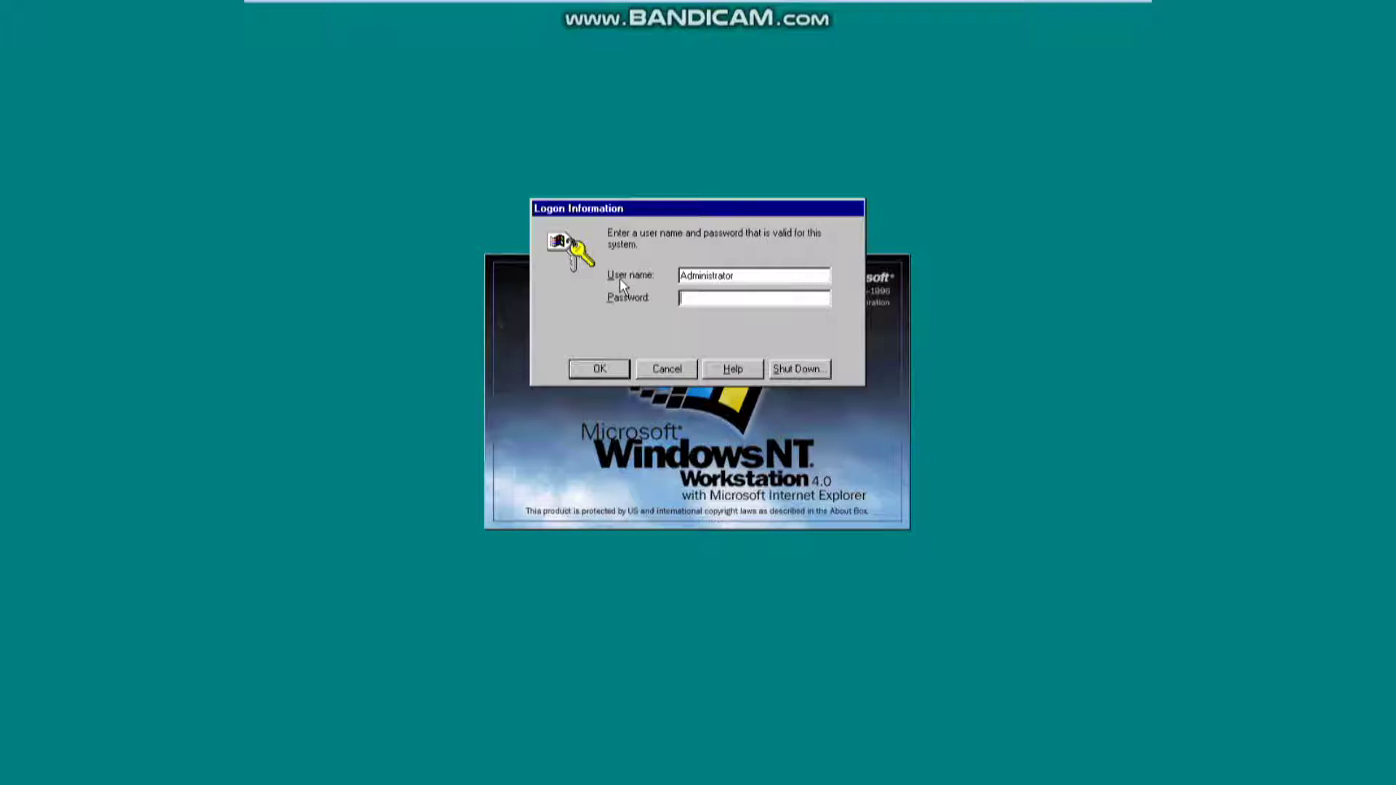
pyautogui.moveTo(797, 5)
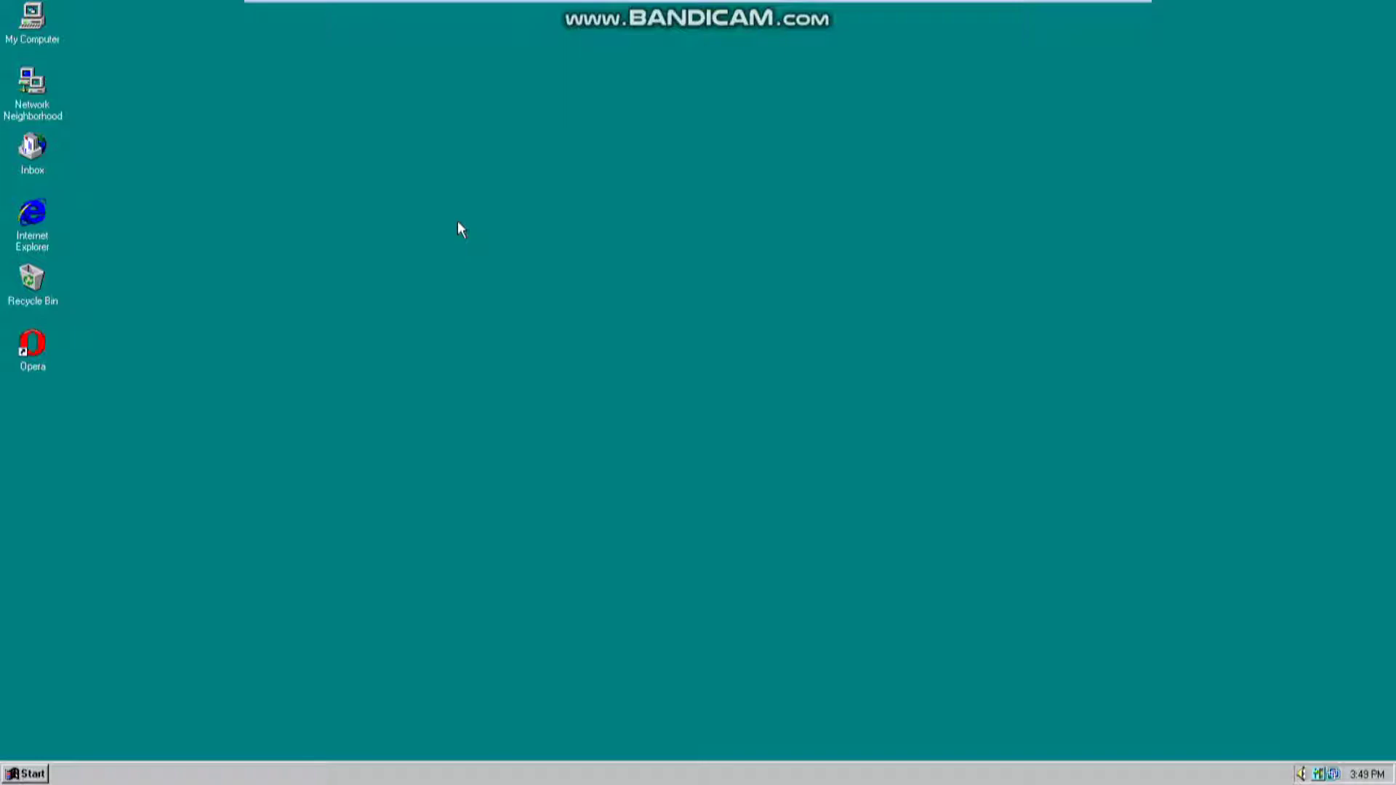
# - Browse the Start > Programs > Accessories menu, including its Games and Communications submenus
pyautogui.click(41, 775)
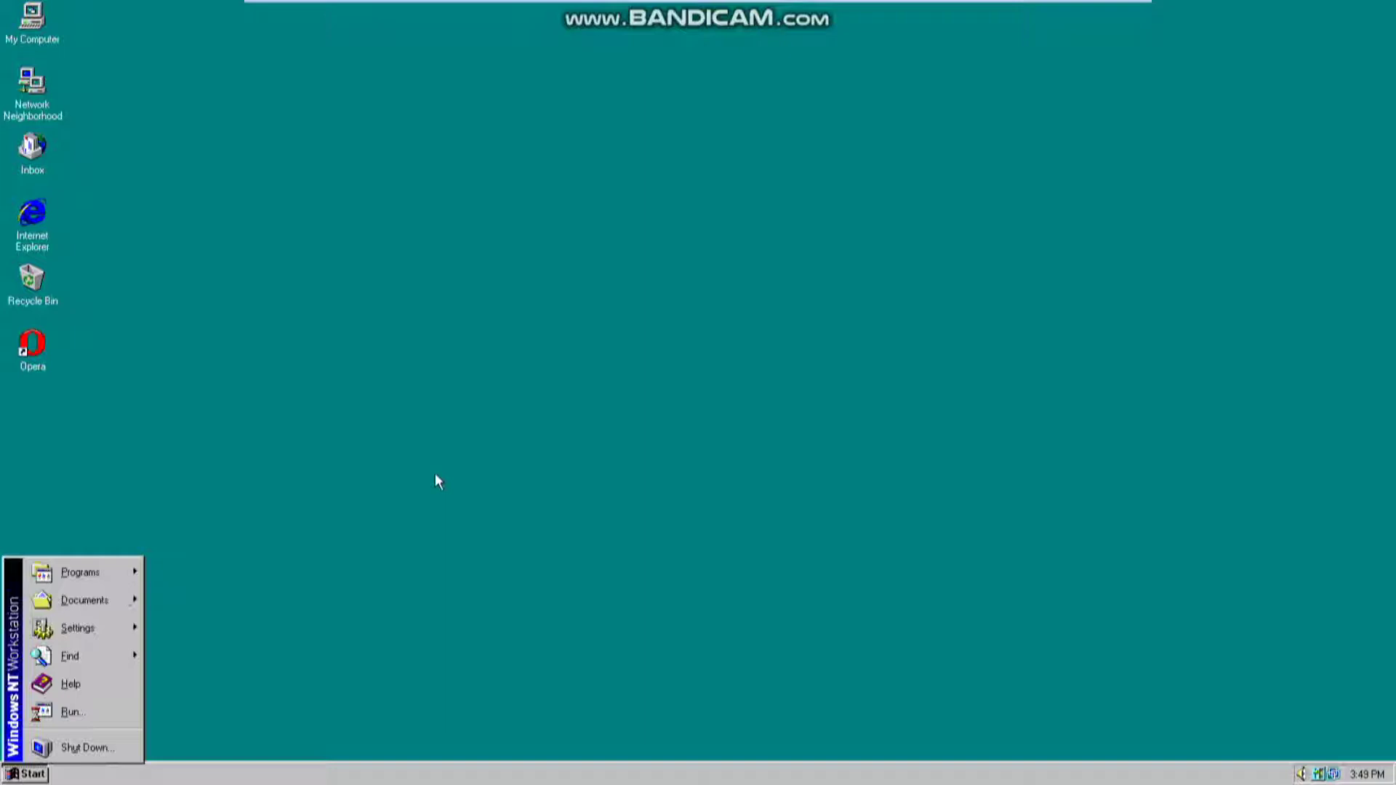
pyautogui.moveTo(108, 571)
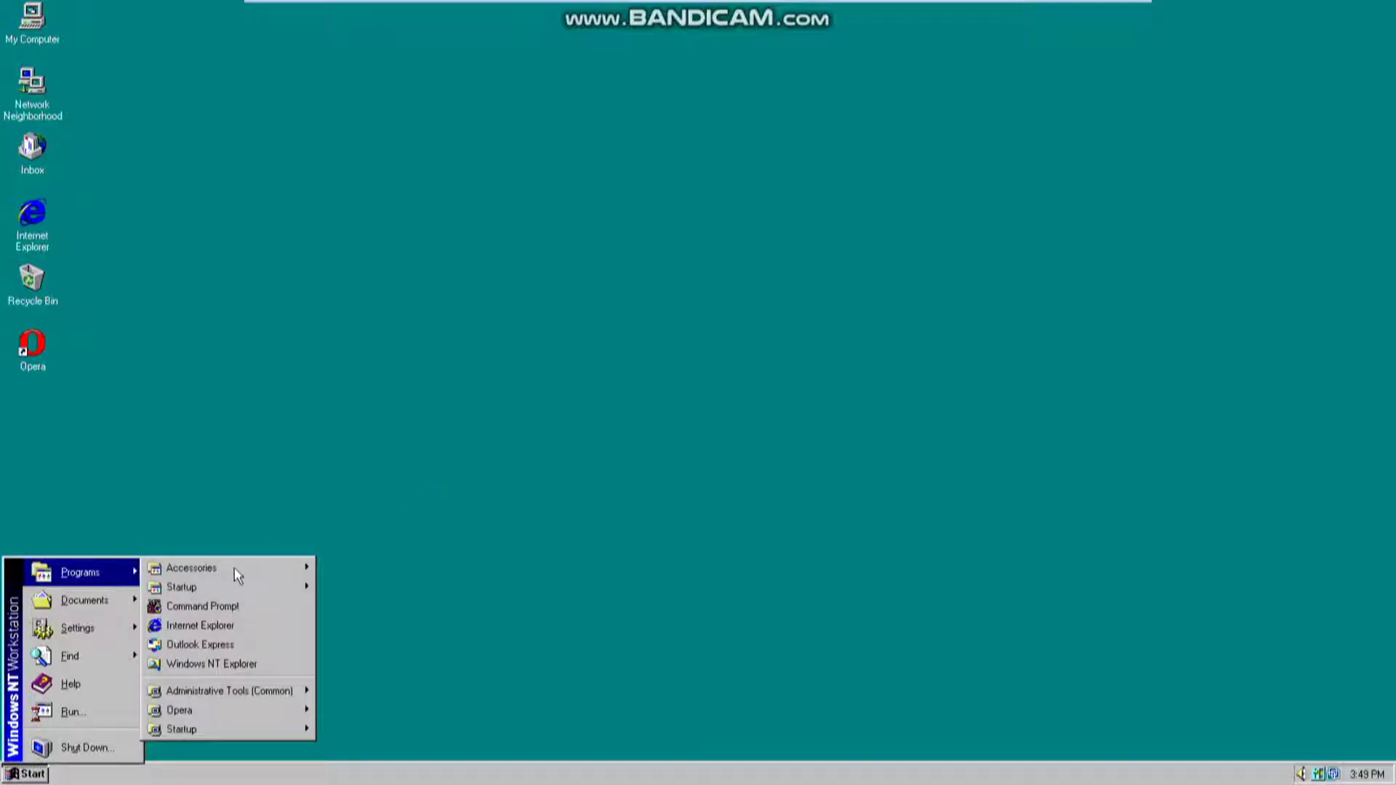
pyautogui.moveTo(234, 574)
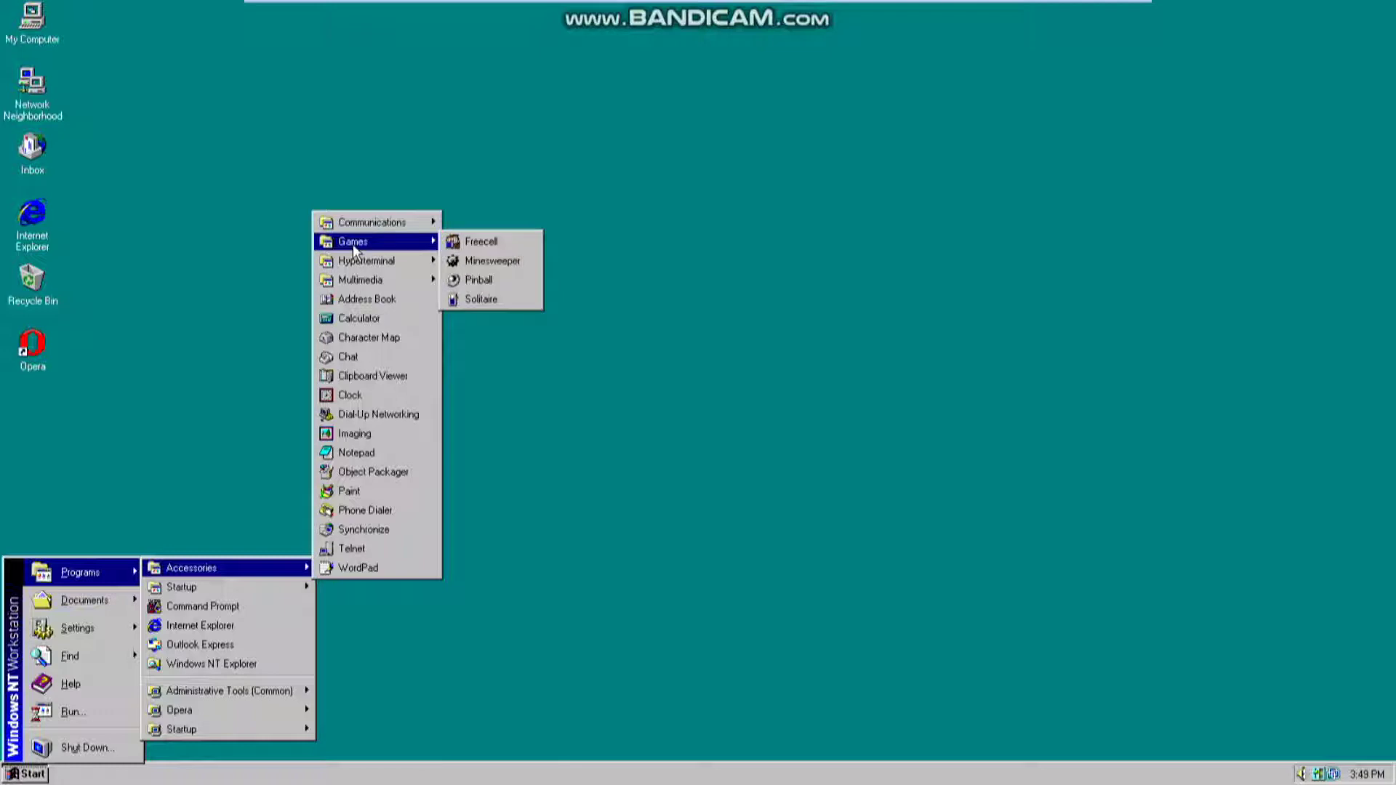
pyautogui.moveTo(385, 281)
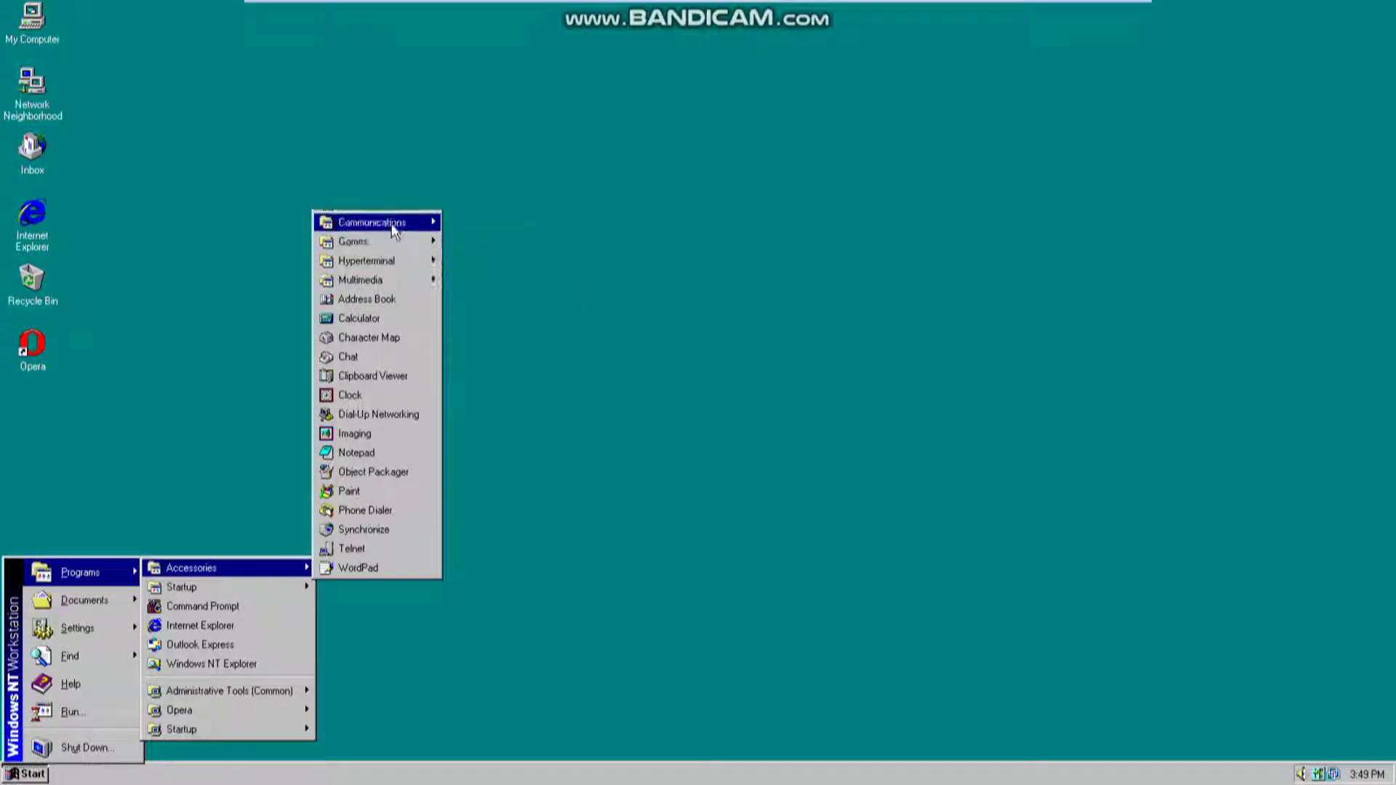
pyautogui.moveTo(391, 243)
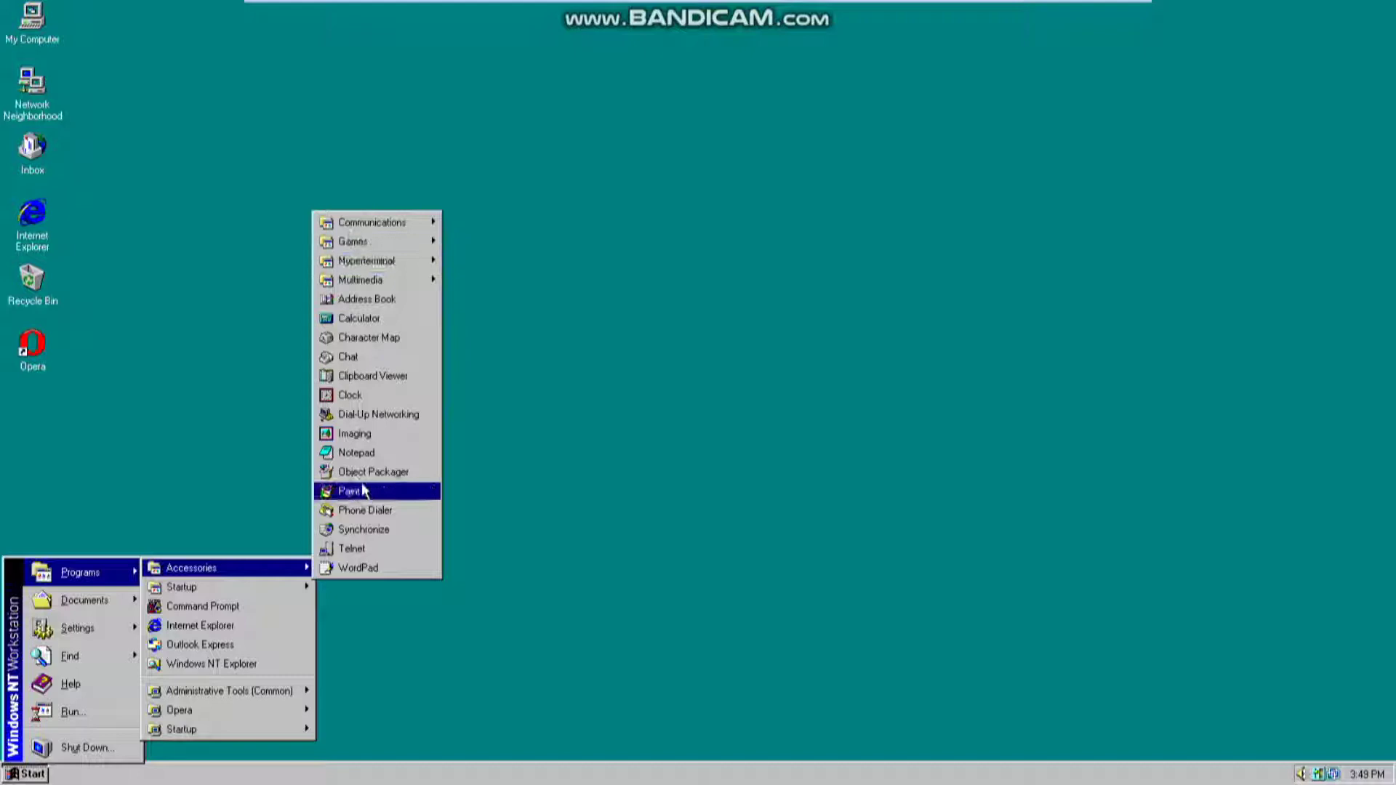
# - Launch Command Prompt and close it again with the exit command
pyautogui.click(200, 605)
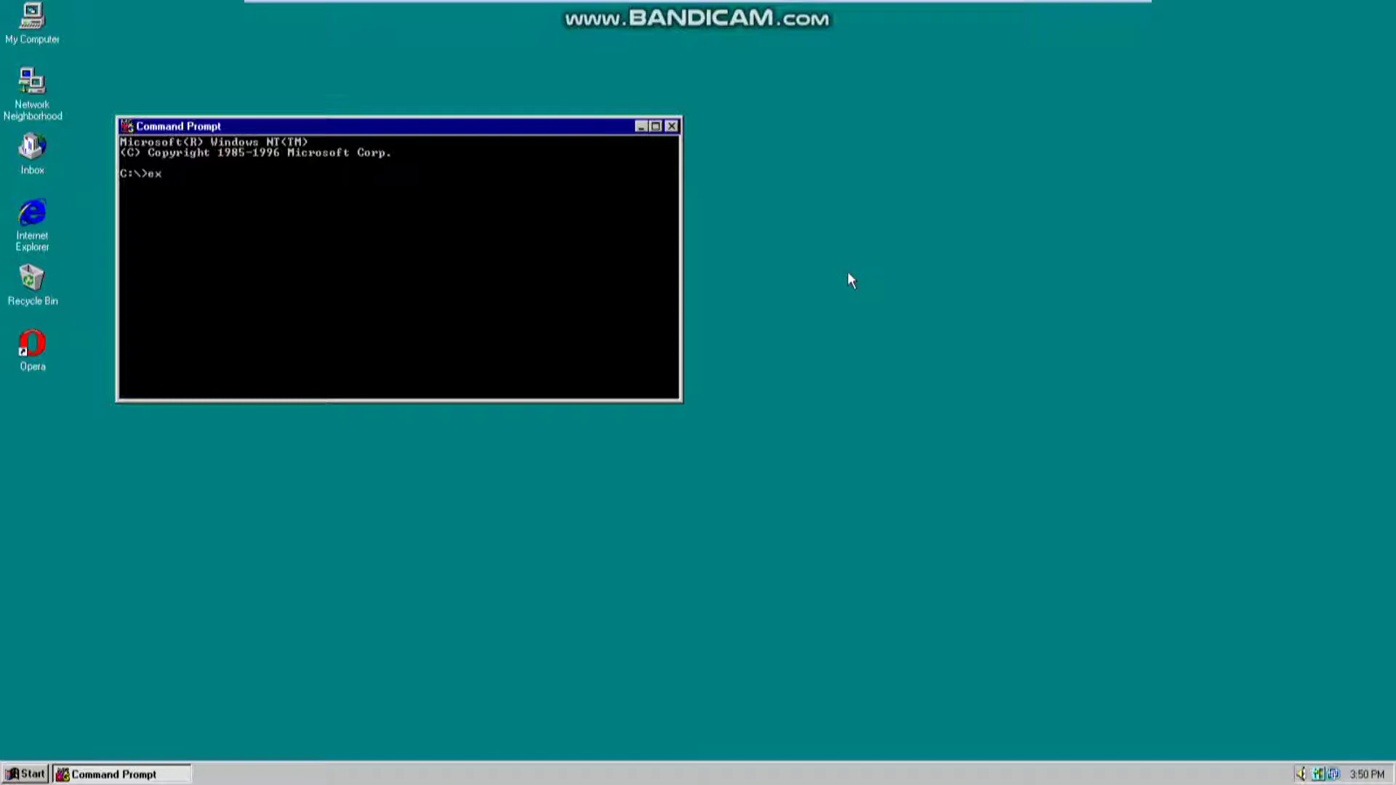
pyautogui.write('it')
pyautogui.press('Return')
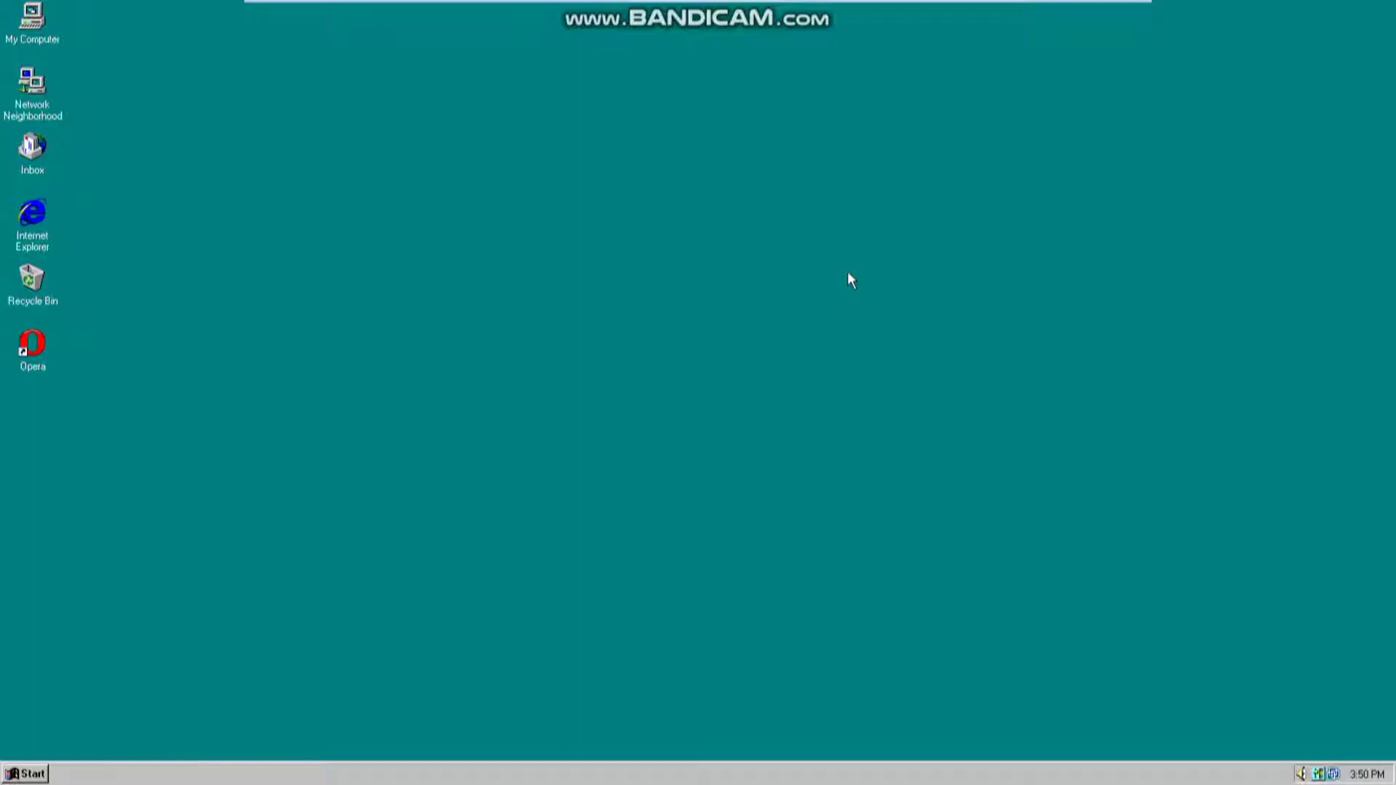
# - Launch WordPad from Accessories, move its window higher, then close it
pyautogui.click(25, 773)
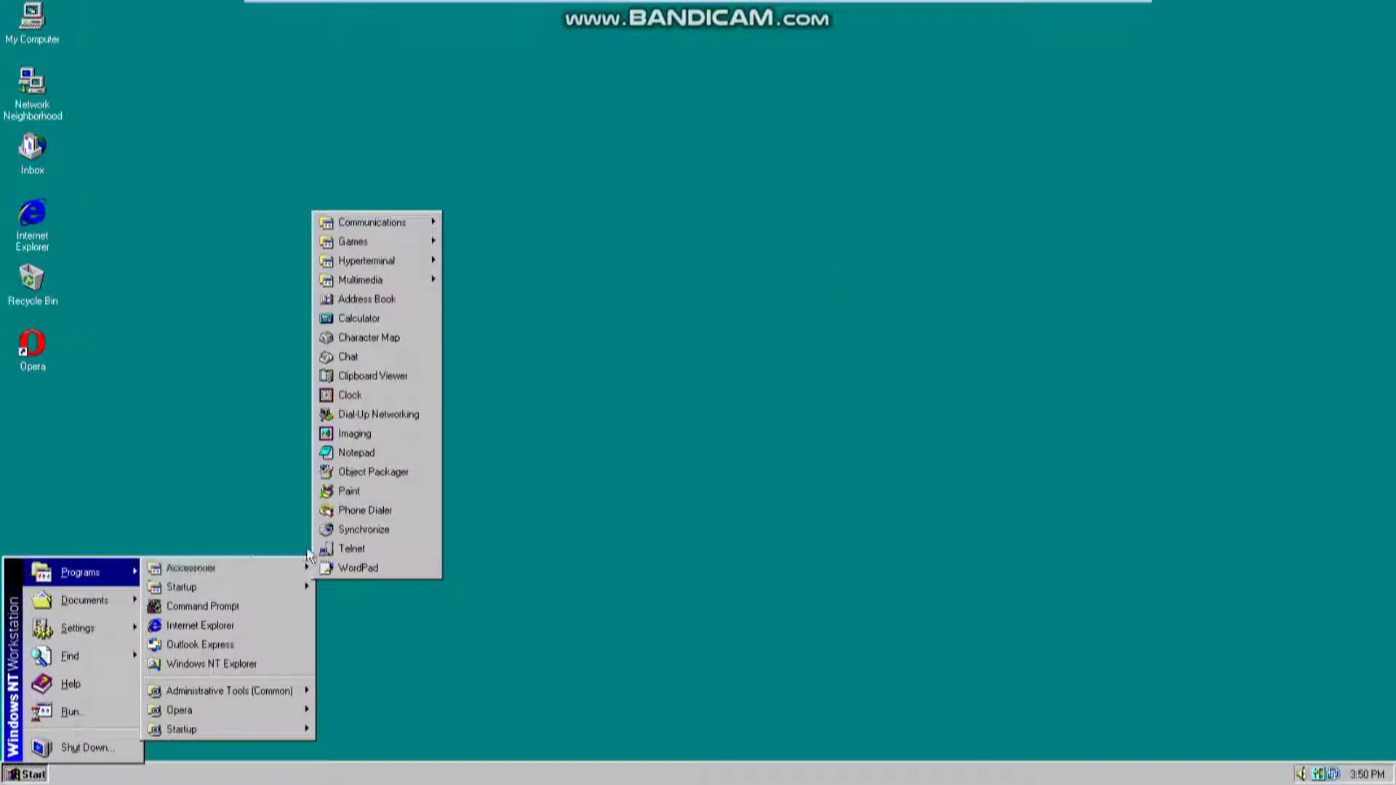
pyautogui.click(352, 568)
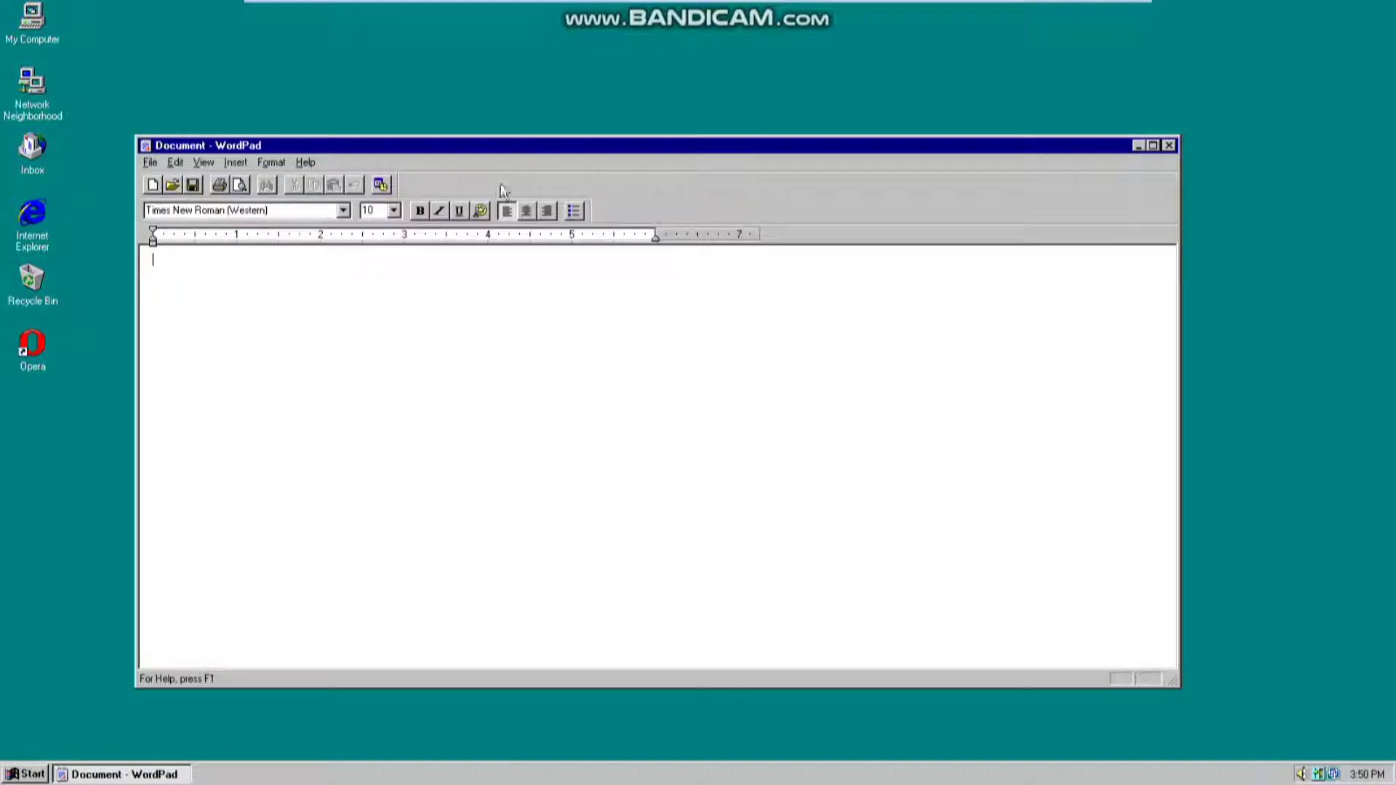
pyautogui.moveTo(487, 139); pyautogui.dragTo(466, 80)
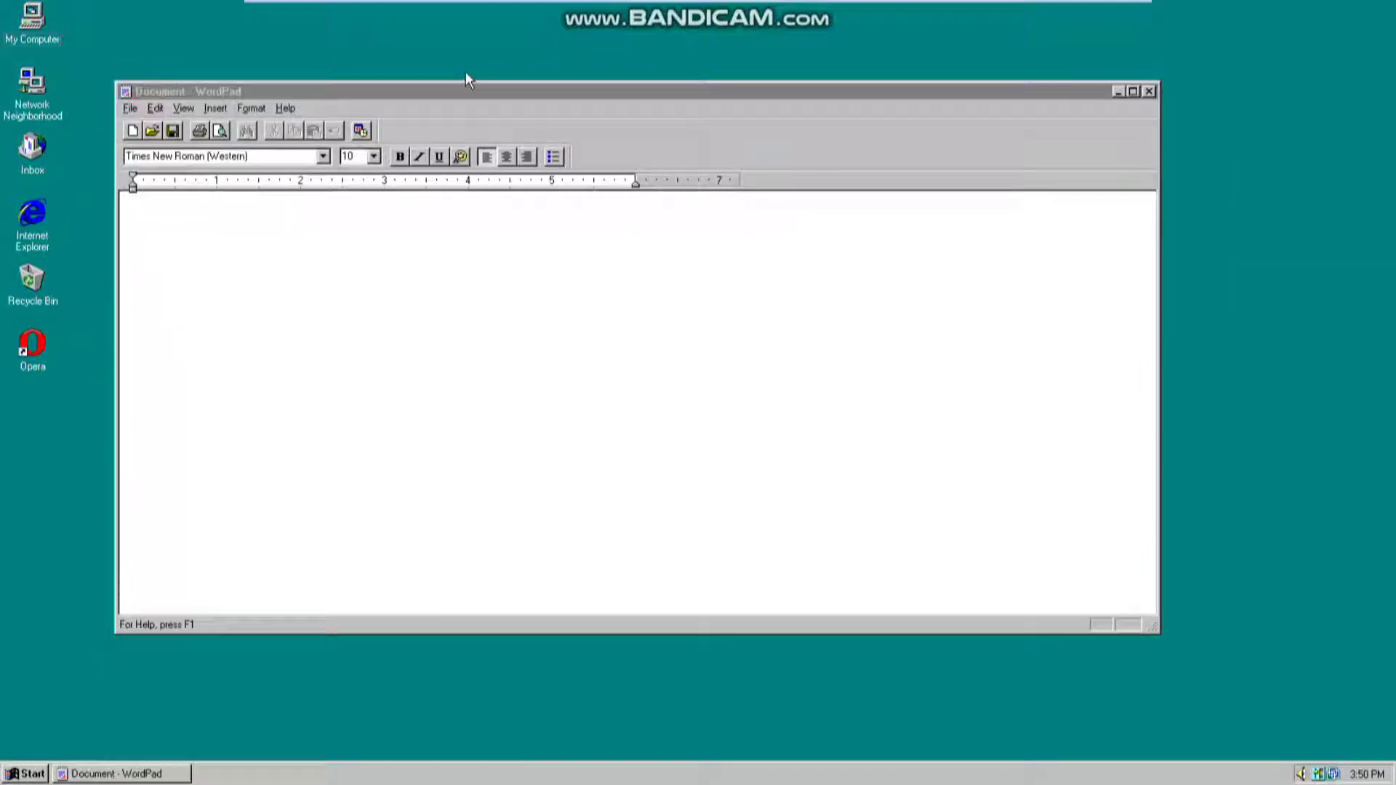
pyautogui.click(456, 112)
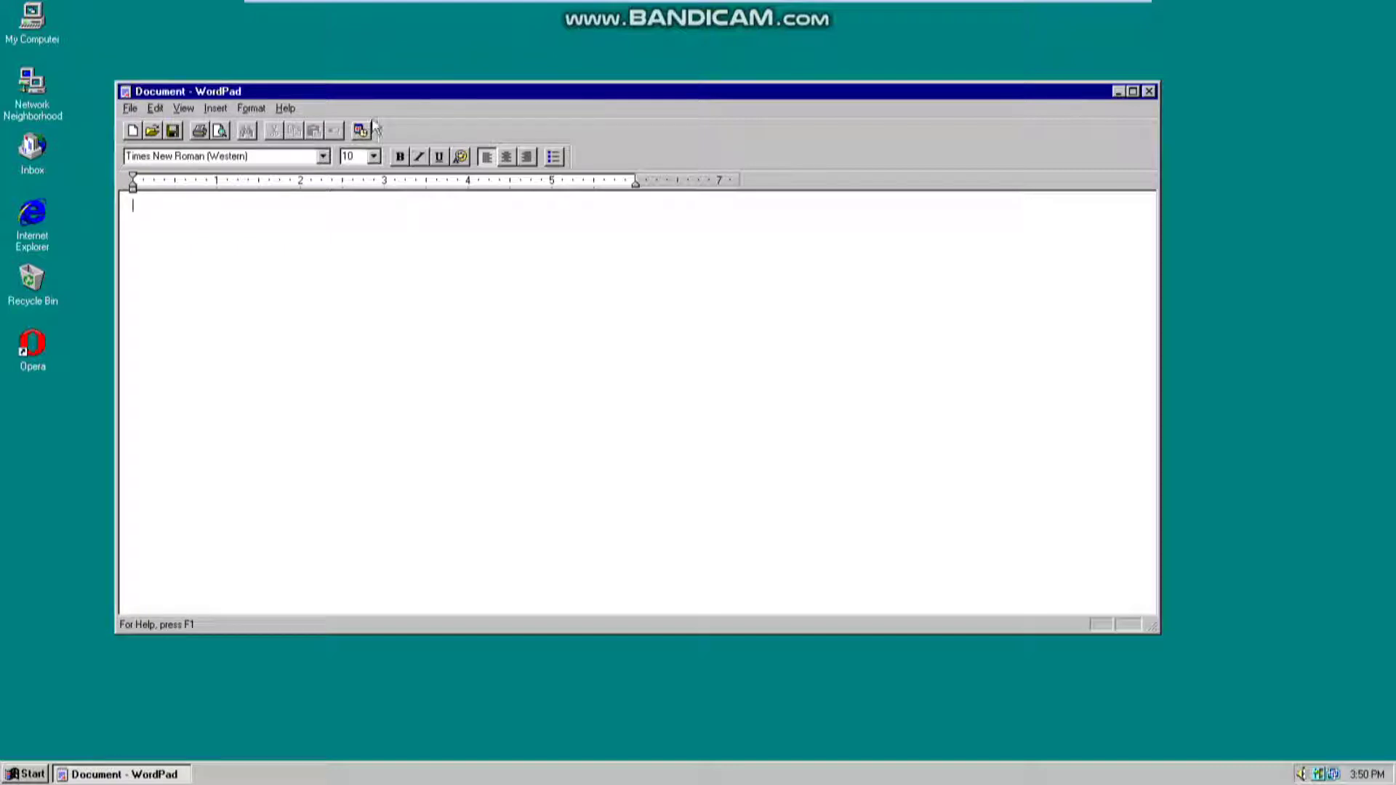
pyautogui.click(1149, 91)
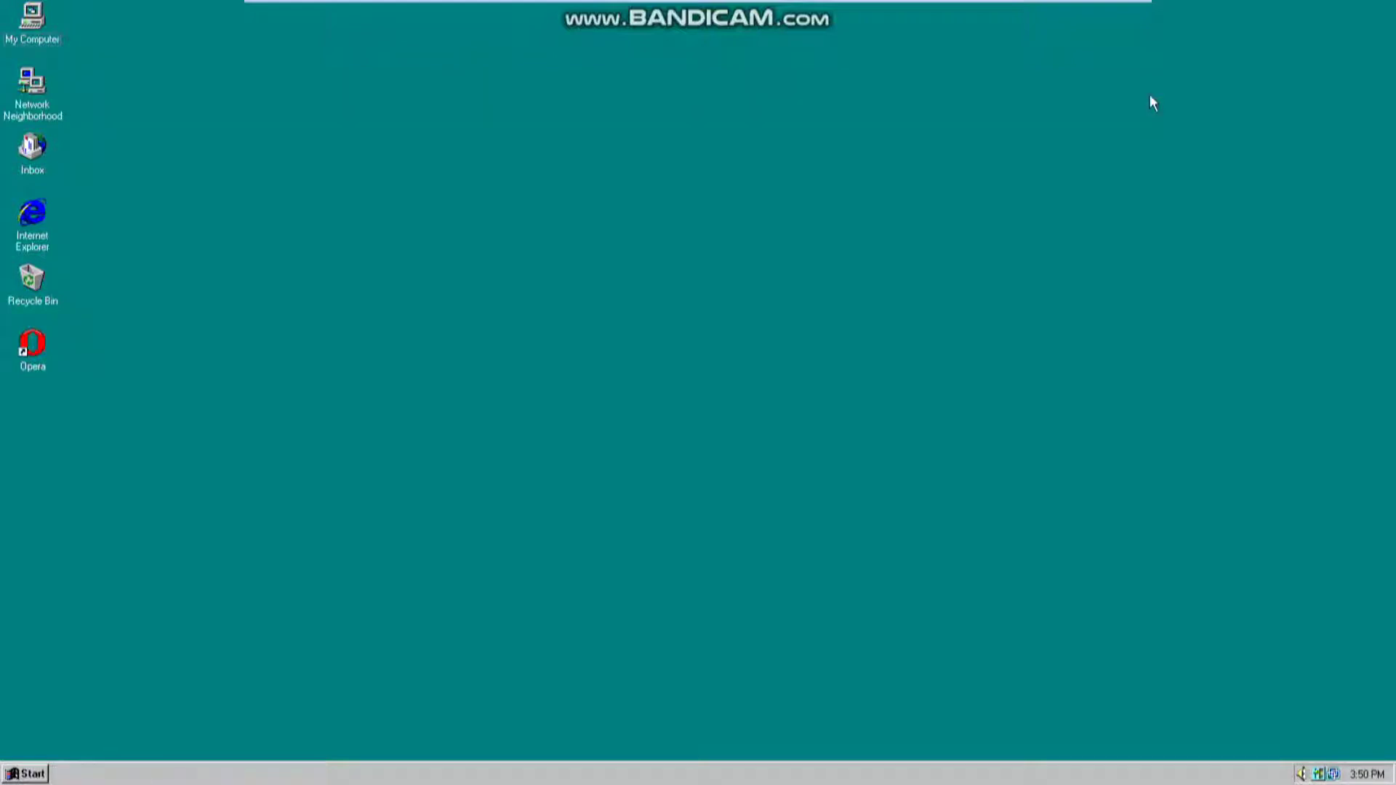
# - Launch Notepad from Accessories, move it up and left, then close it
pyautogui.click(25, 773)
pyautogui.moveTo(98, 582)
pyautogui.moveTo(190, 568)
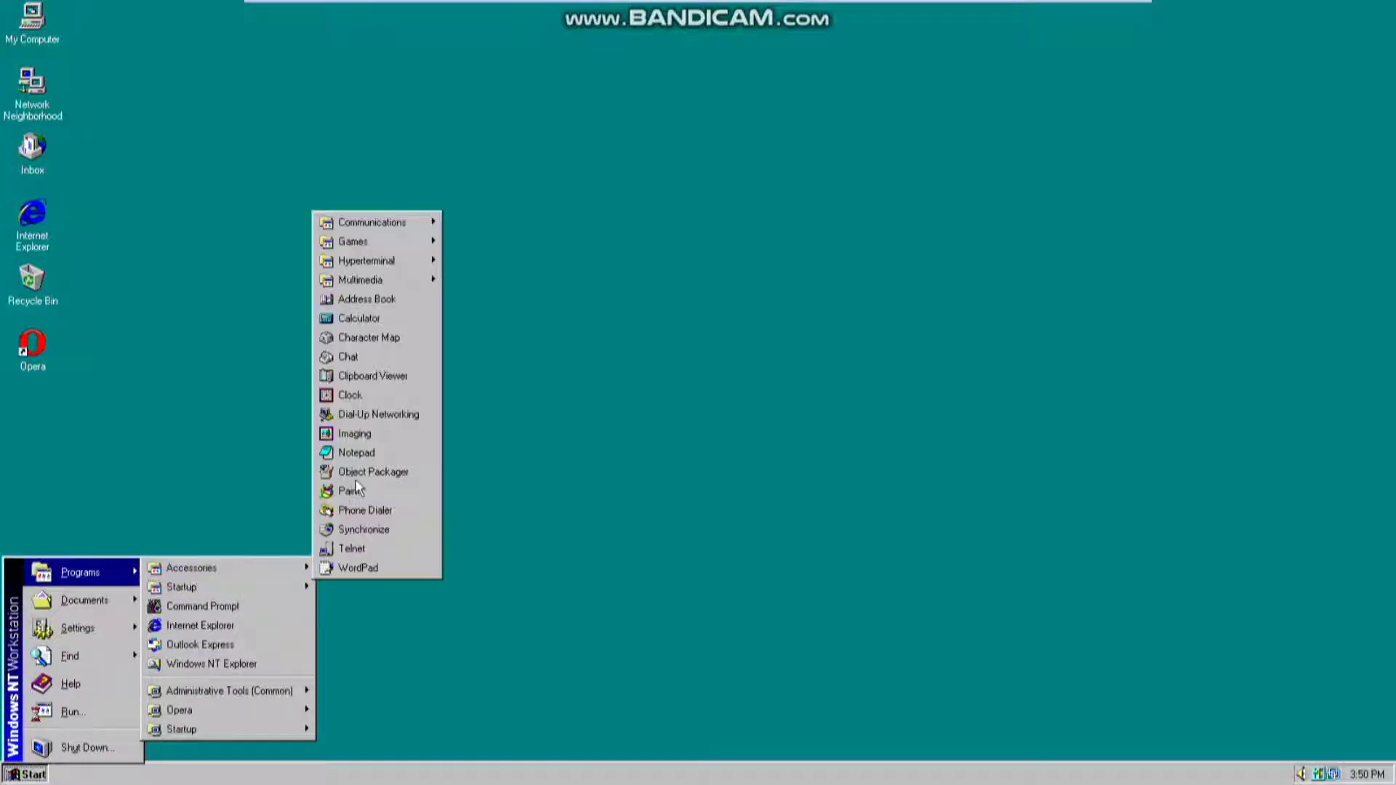
pyautogui.click(356, 453)
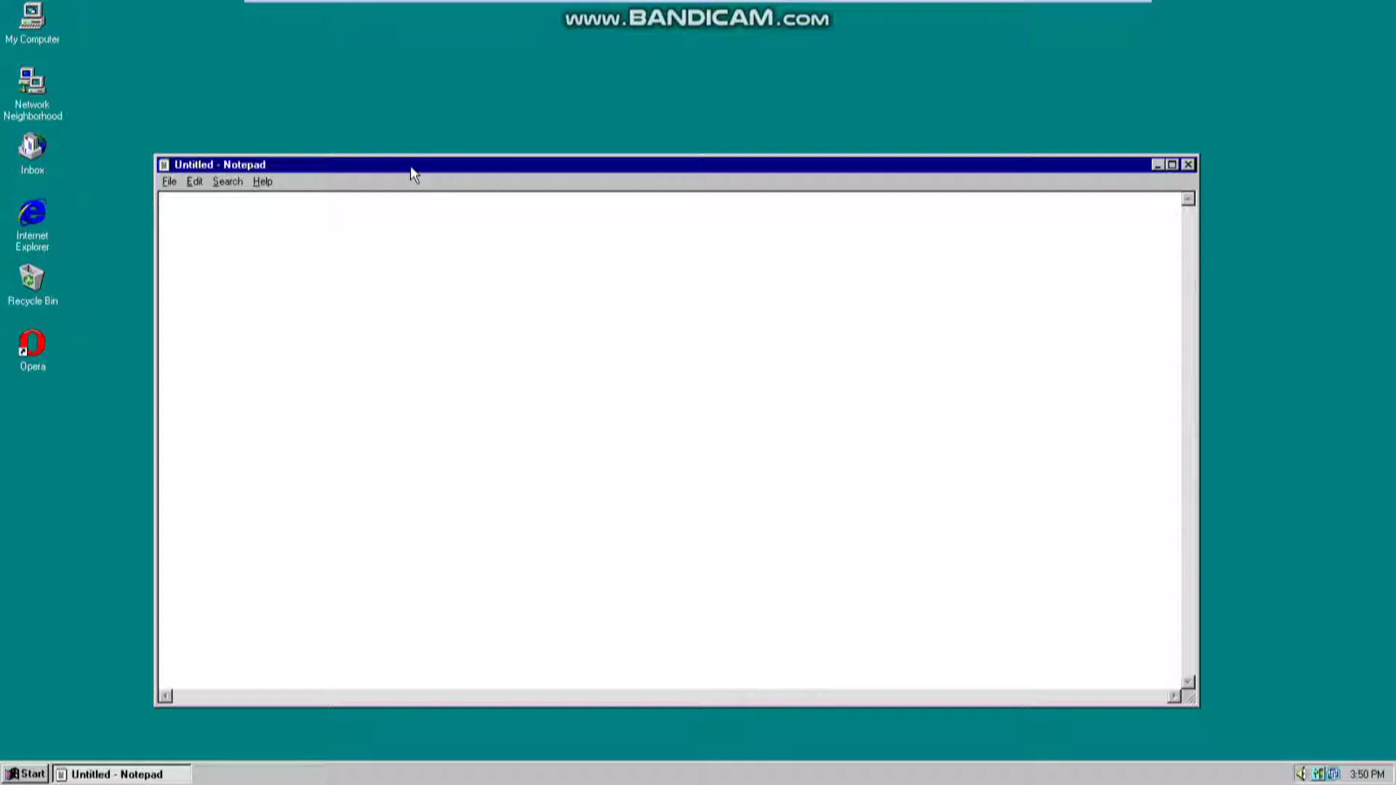
pyautogui.moveTo(411, 165); pyautogui.dragTo(394, 97)
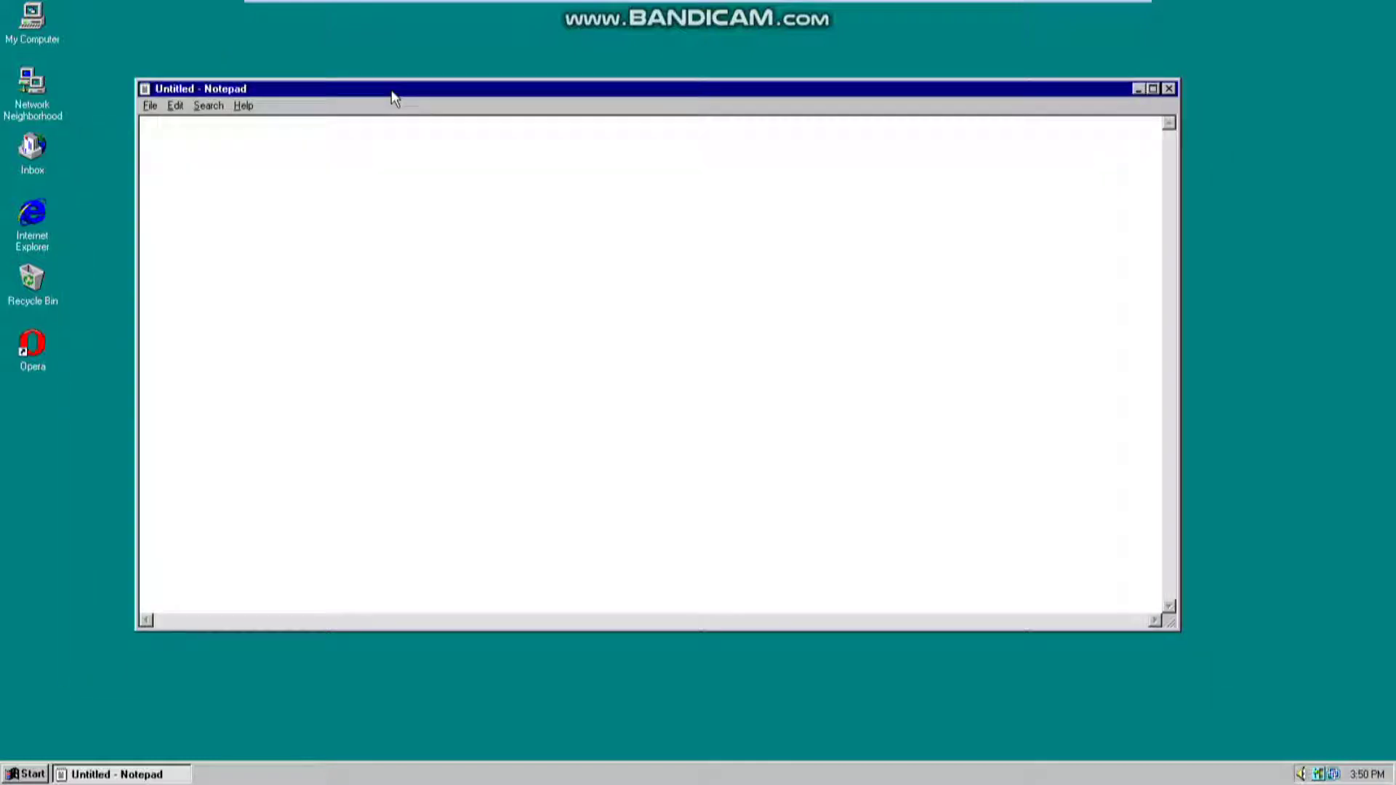
pyautogui.click(1167, 88)
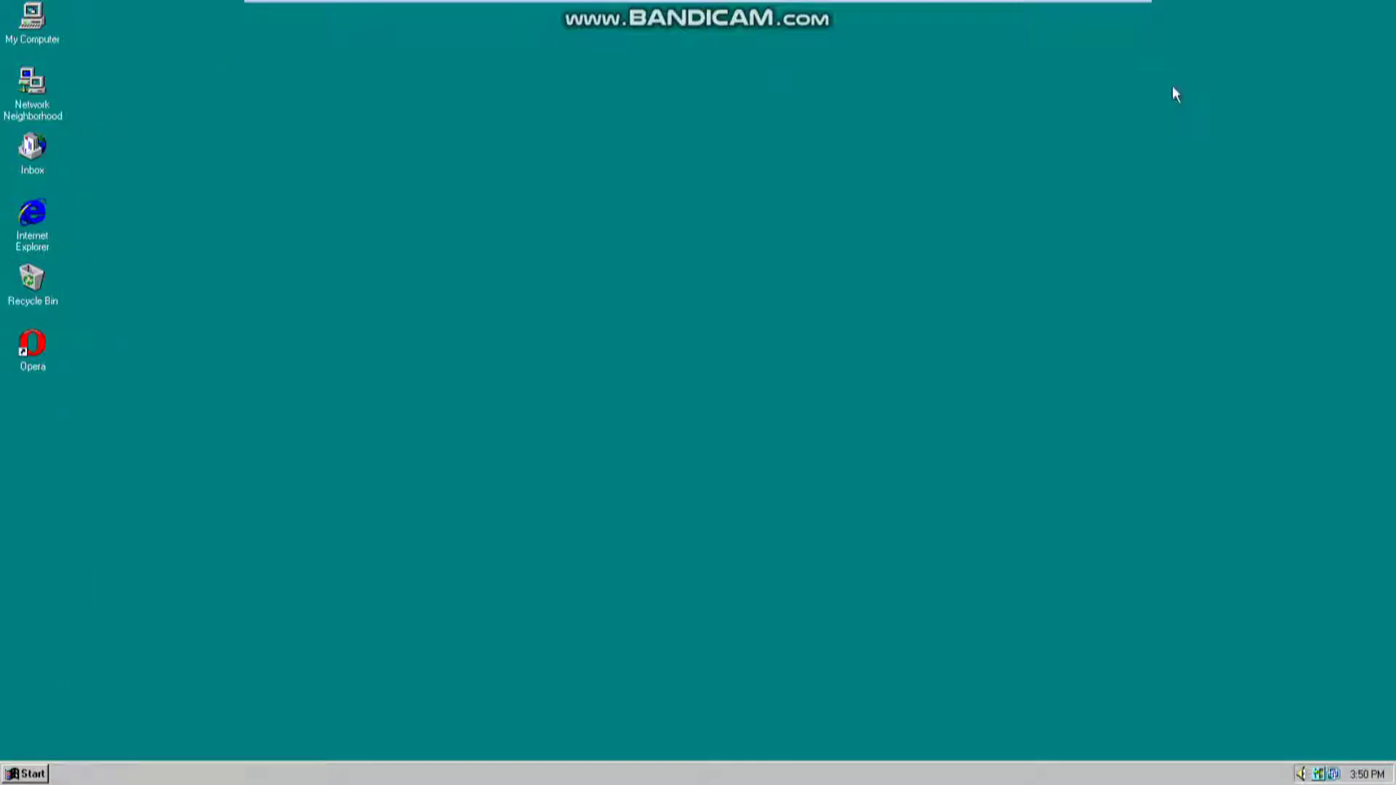
# - Launch Paint, move it off the desktop icons, enlarge it, then close it
pyautogui.click(26, 772)
pyautogui.moveTo(131, 574)
pyautogui.moveTo(206, 570)
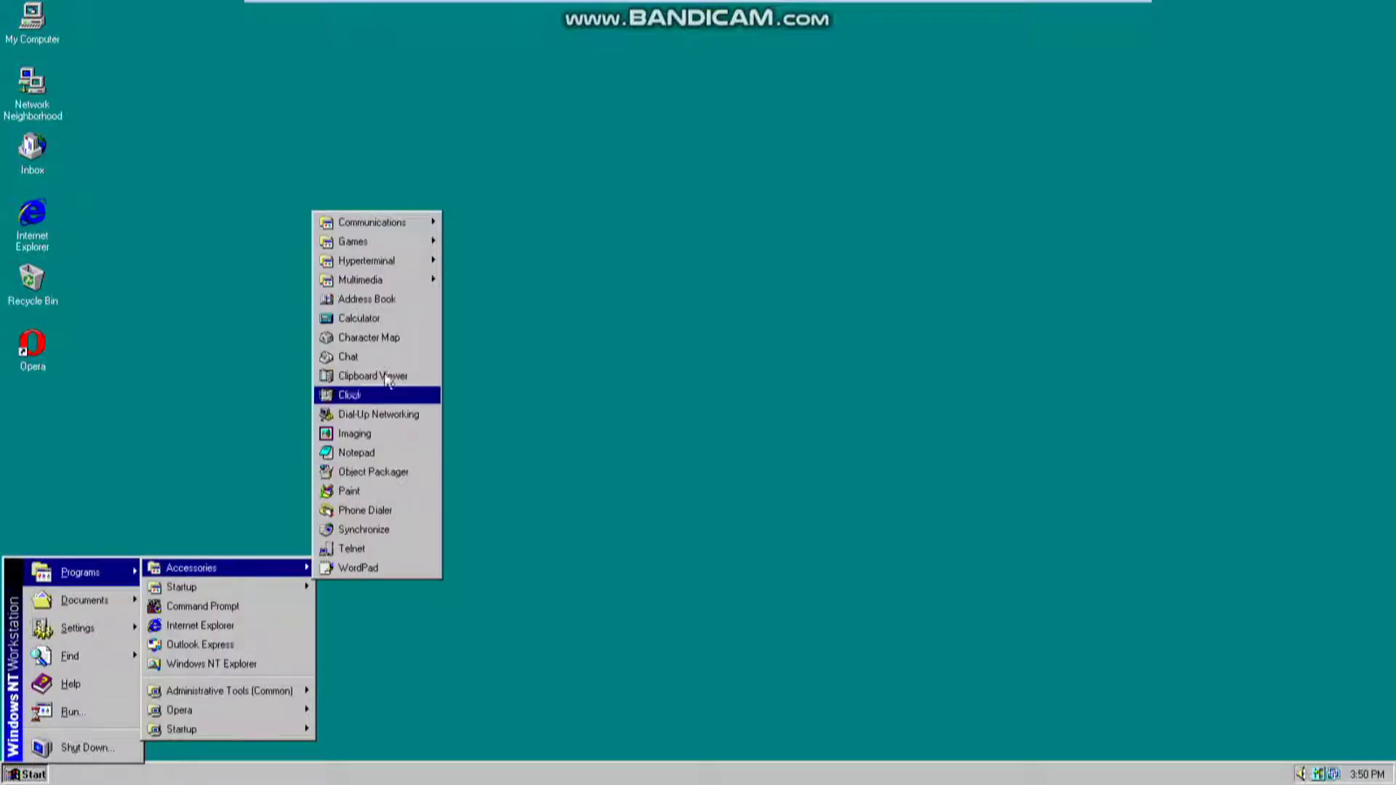
pyautogui.click(368, 490)
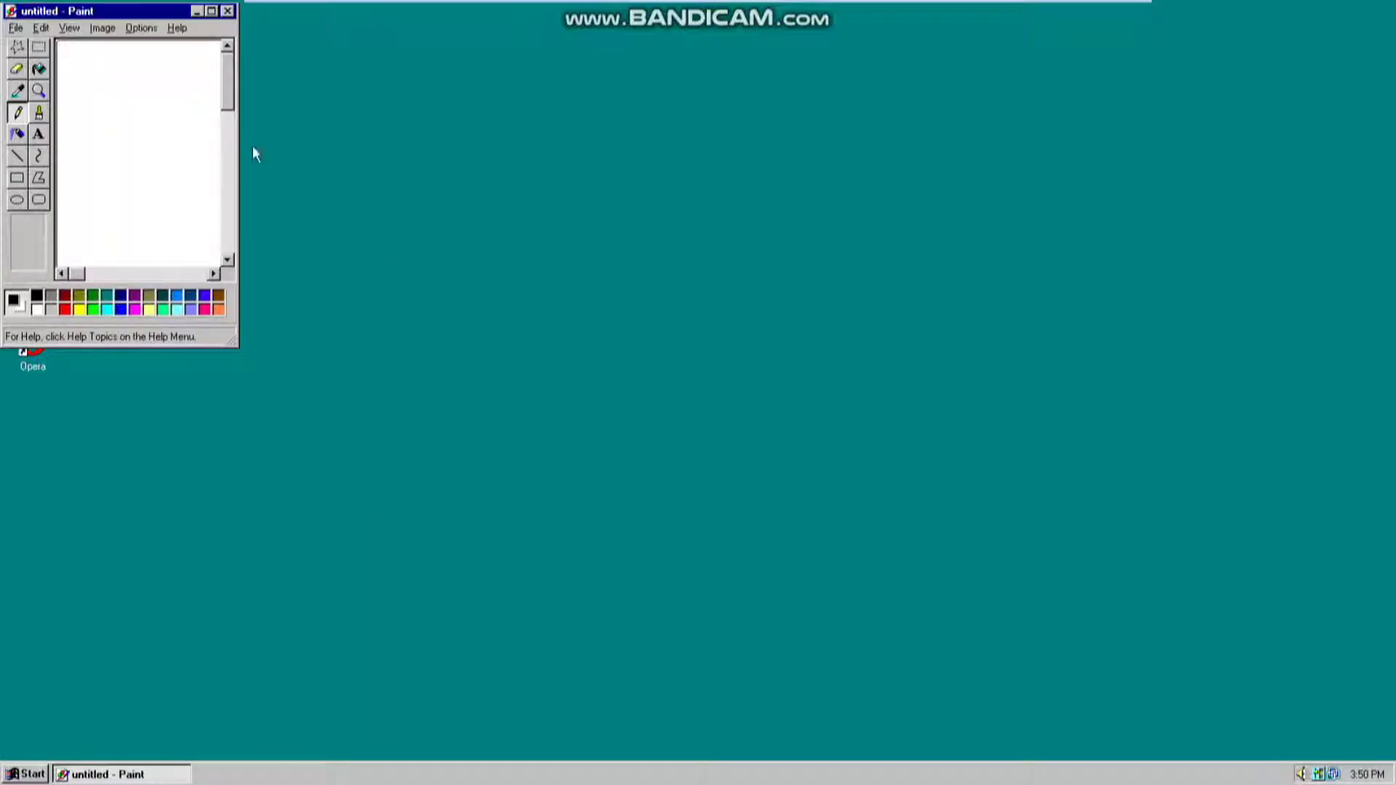
pyautogui.moveTo(140, 18); pyautogui.dragTo(359, 88)
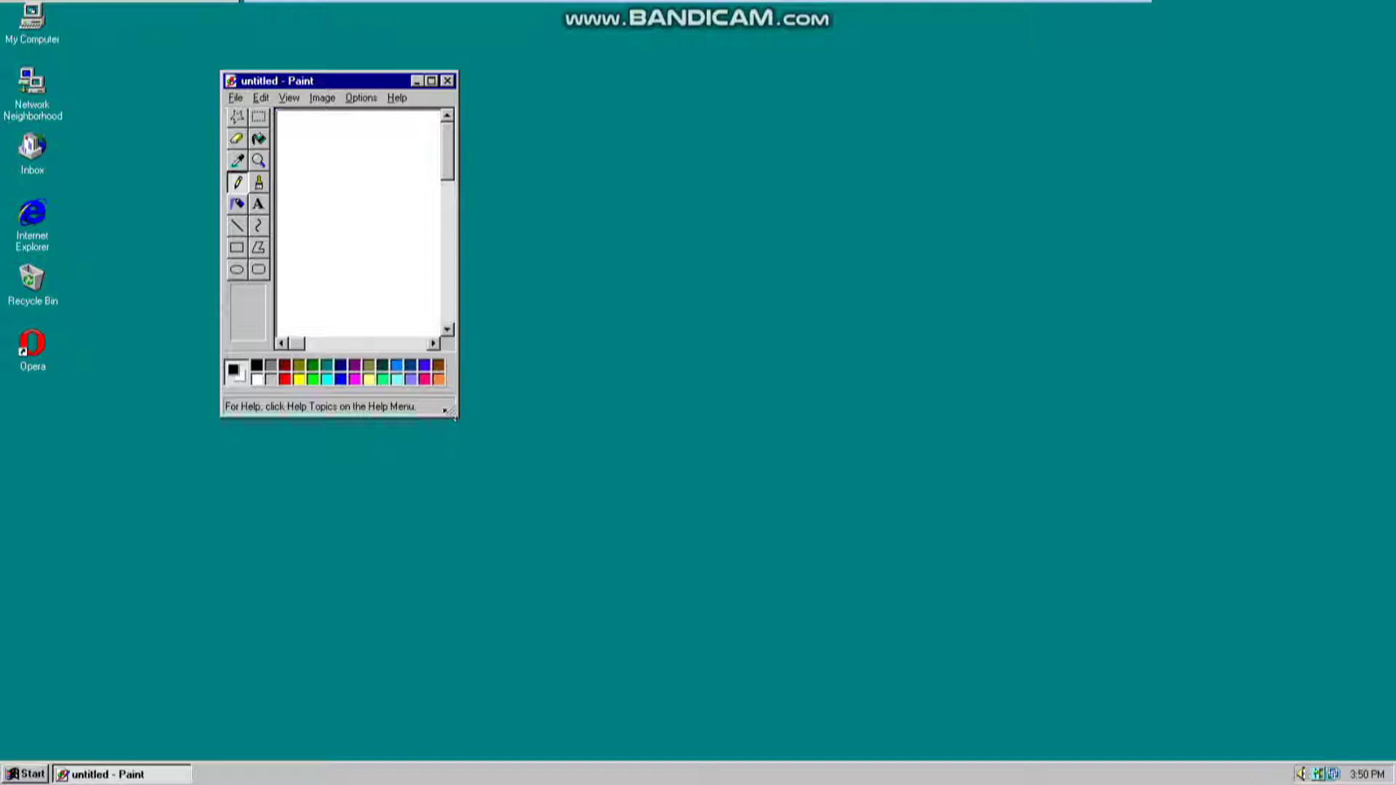
pyautogui.moveTo(453, 415)
pyautogui.mouseDown()
pyautogui.moveTo(719, 548)
pyautogui.moveTo(879, 592)
pyautogui.moveTo(862, 558)
pyautogui.mouseUp()
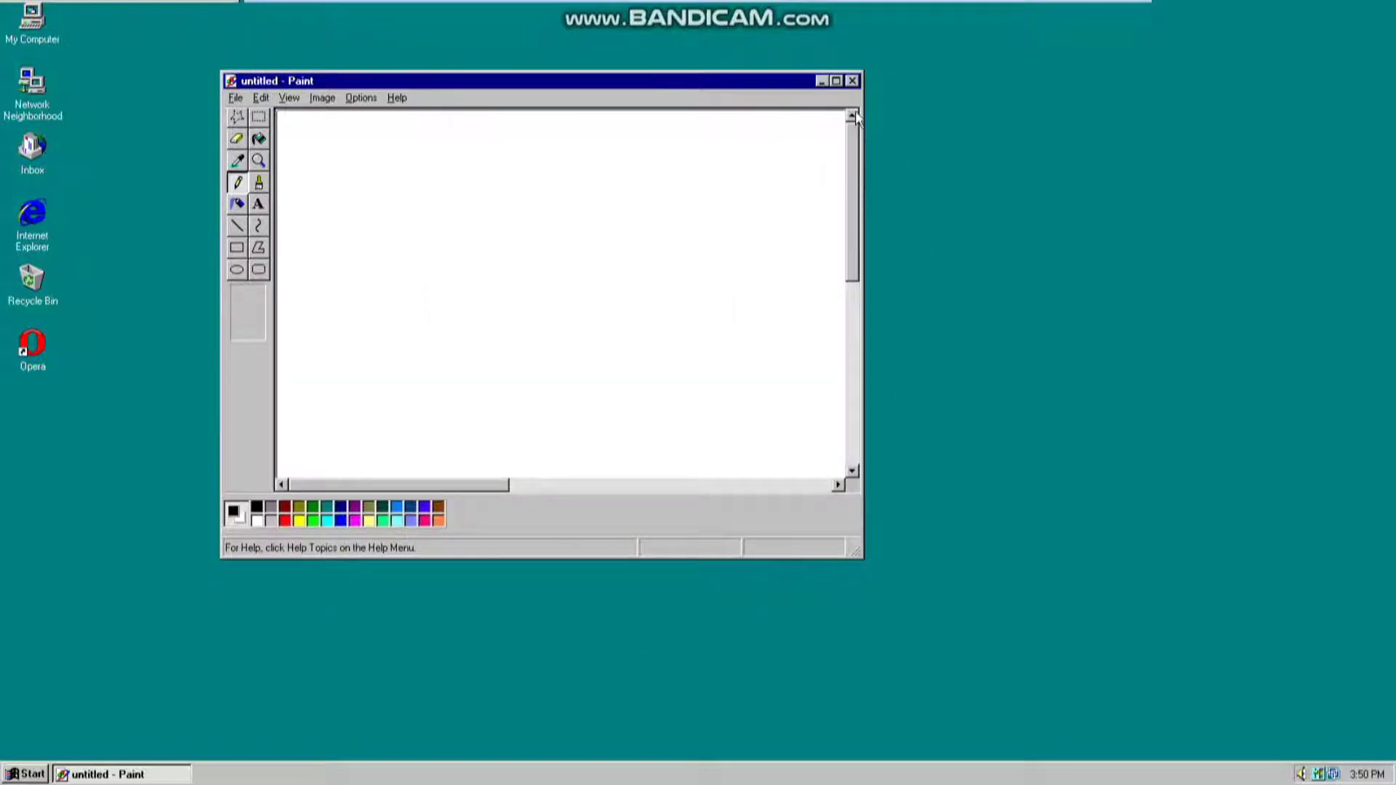
pyautogui.click(852, 80)
# - Launch Imaging, view Help > About Imaging, then close the dialog and Imaging
pyautogui.click(27, 773)
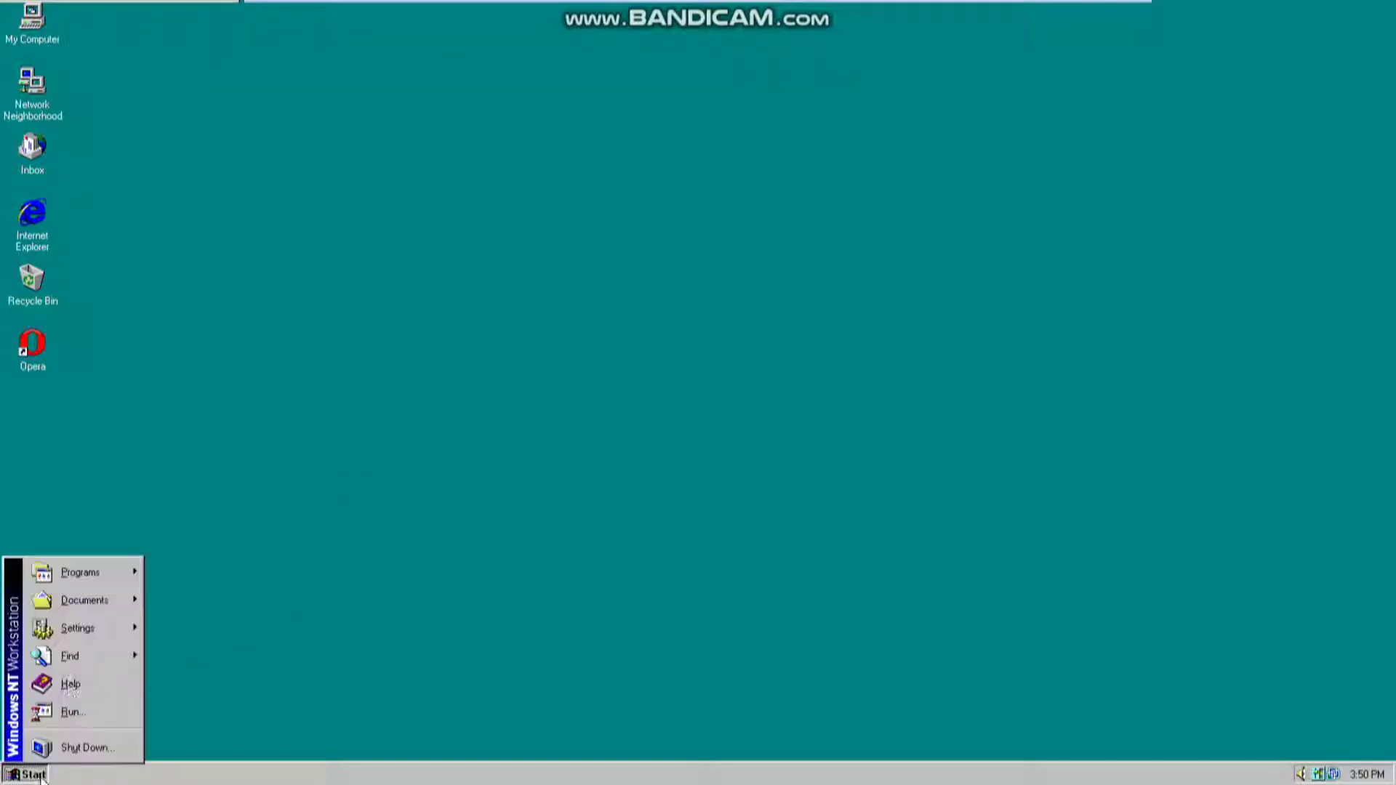
pyautogui.moveTo(80, 572)
pyautogui.moveTo(190, 567)
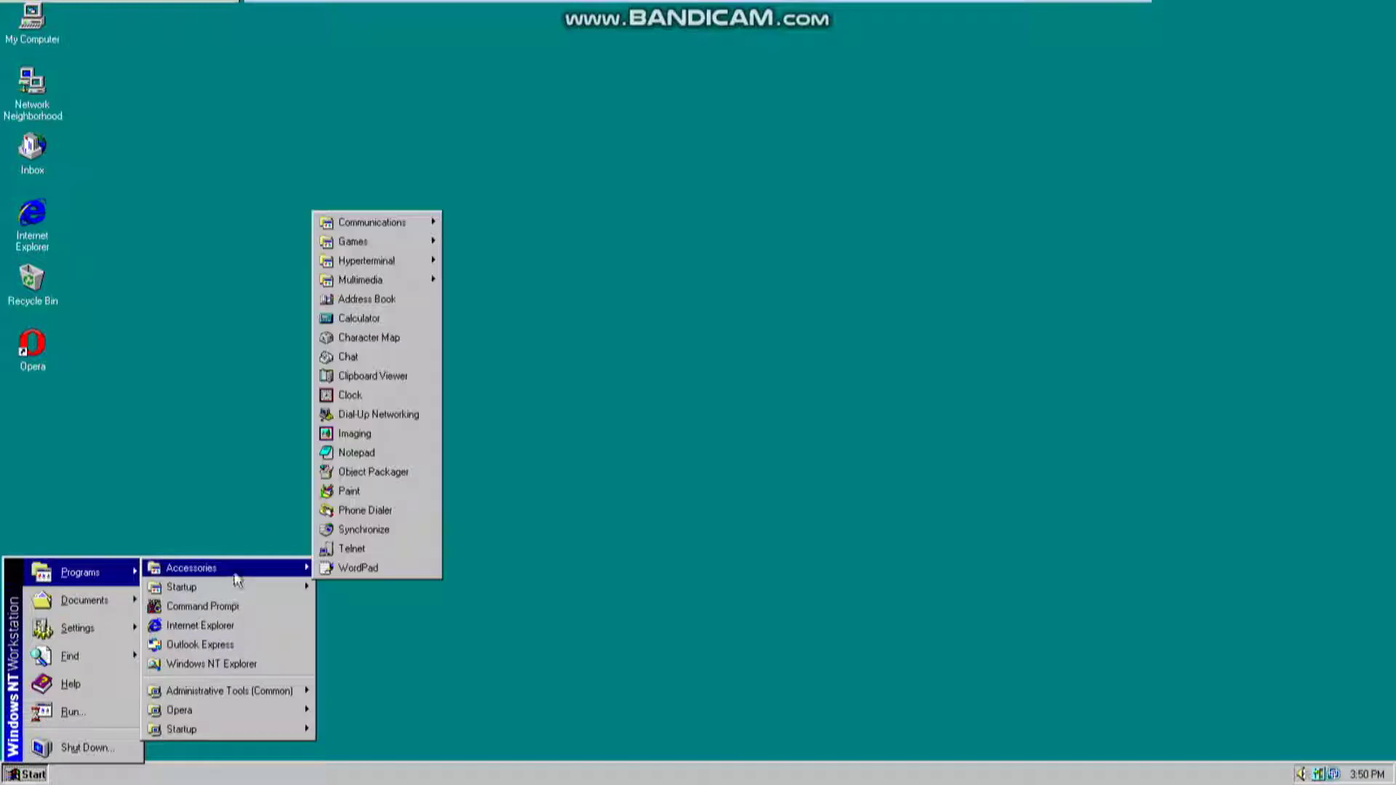
pyautogui.click(376, 433)
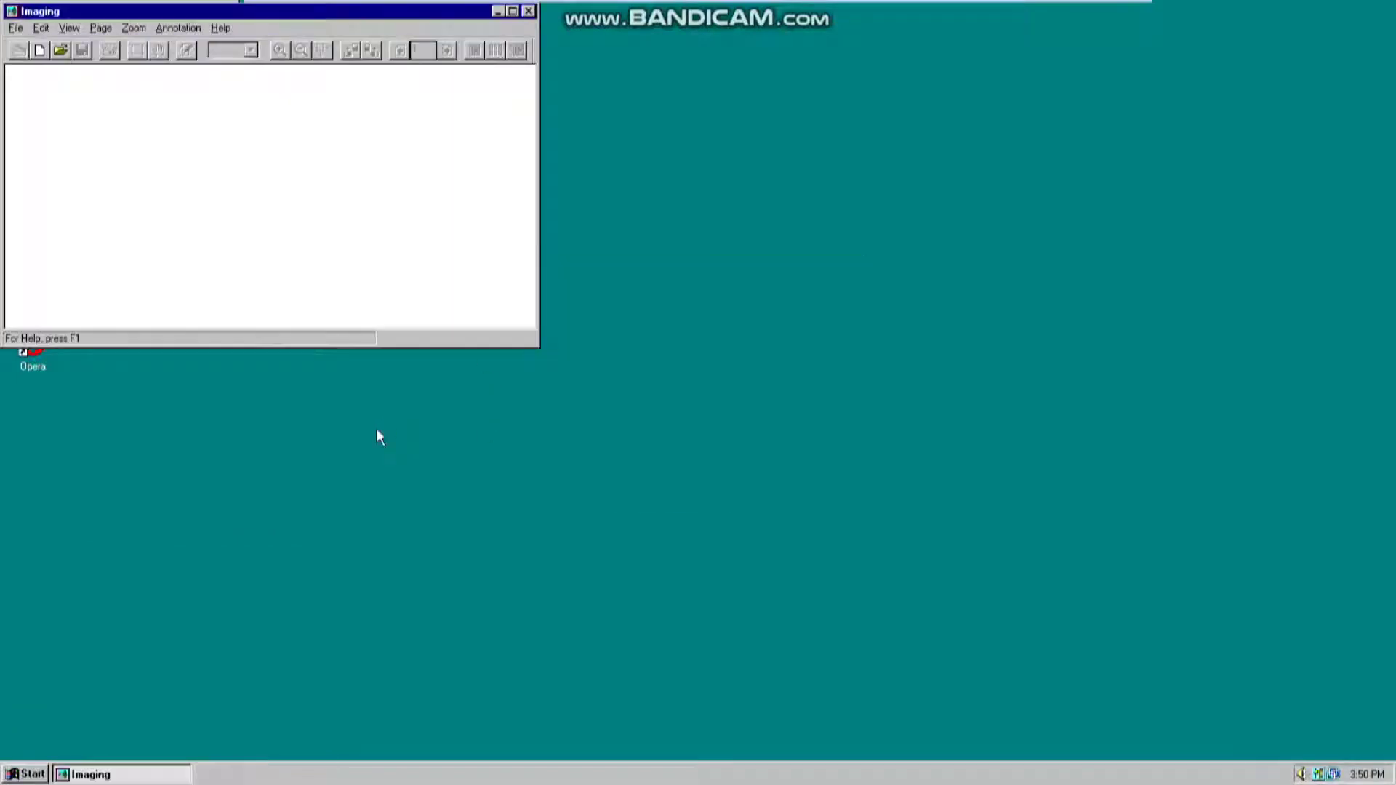
pyautogui.moveTo(368, 12); pyautogui.dragTo(586, 141)
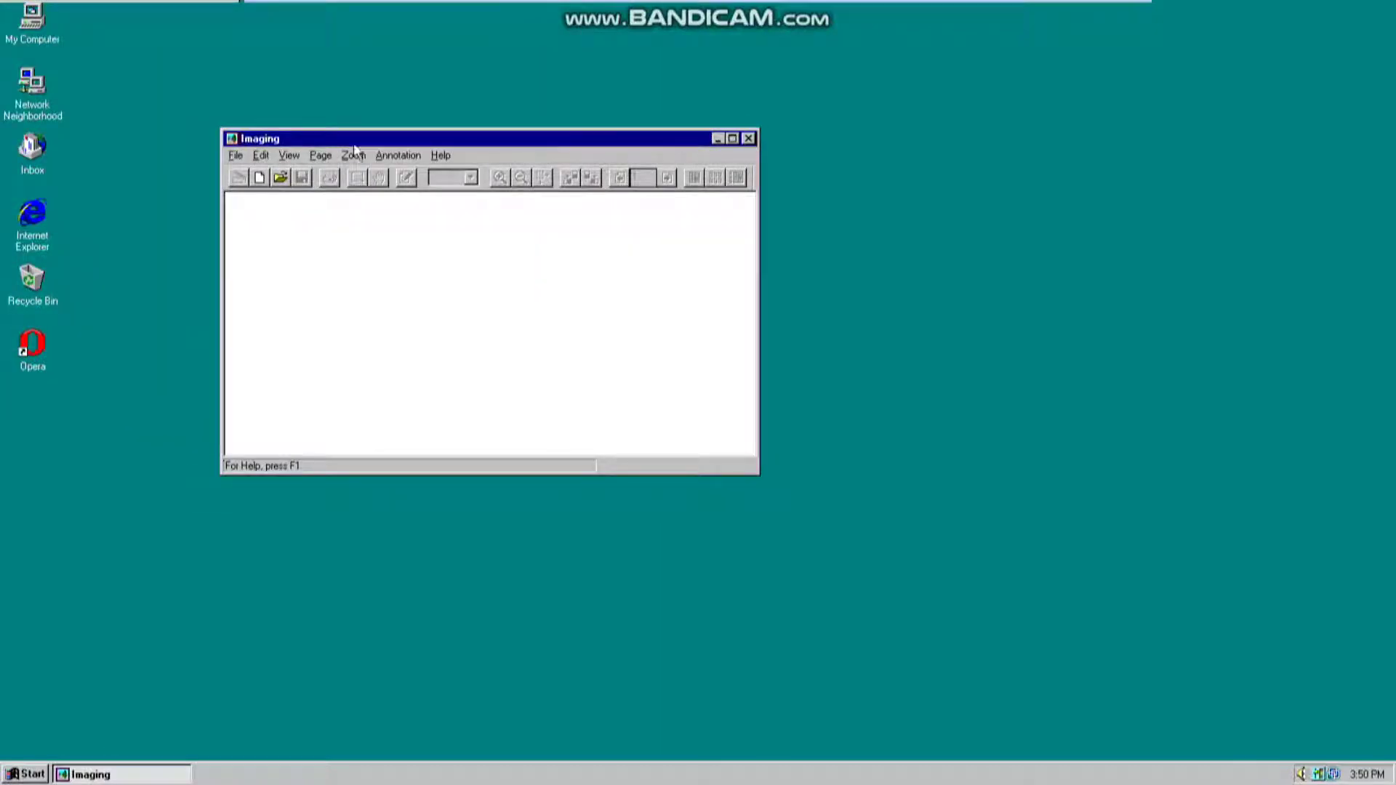
pyautogui.click(441, 155)
pyautogui.click(461, 193)
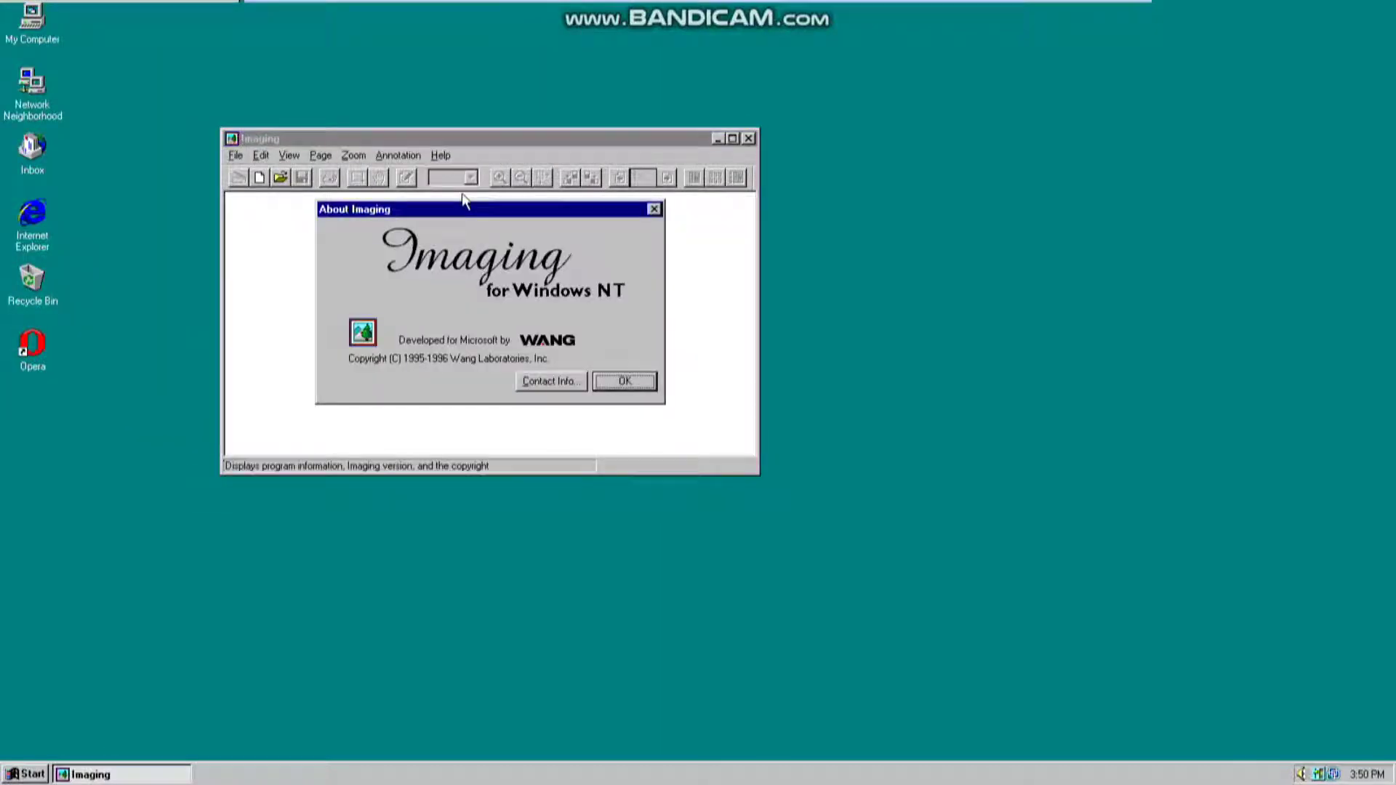
pyautogui.click(653, 208)
pyautogui.click(748, 138)
# - Launch Calculator from Accessories, move it to the screen centre, then close it
pyautogui.click(20, 777)
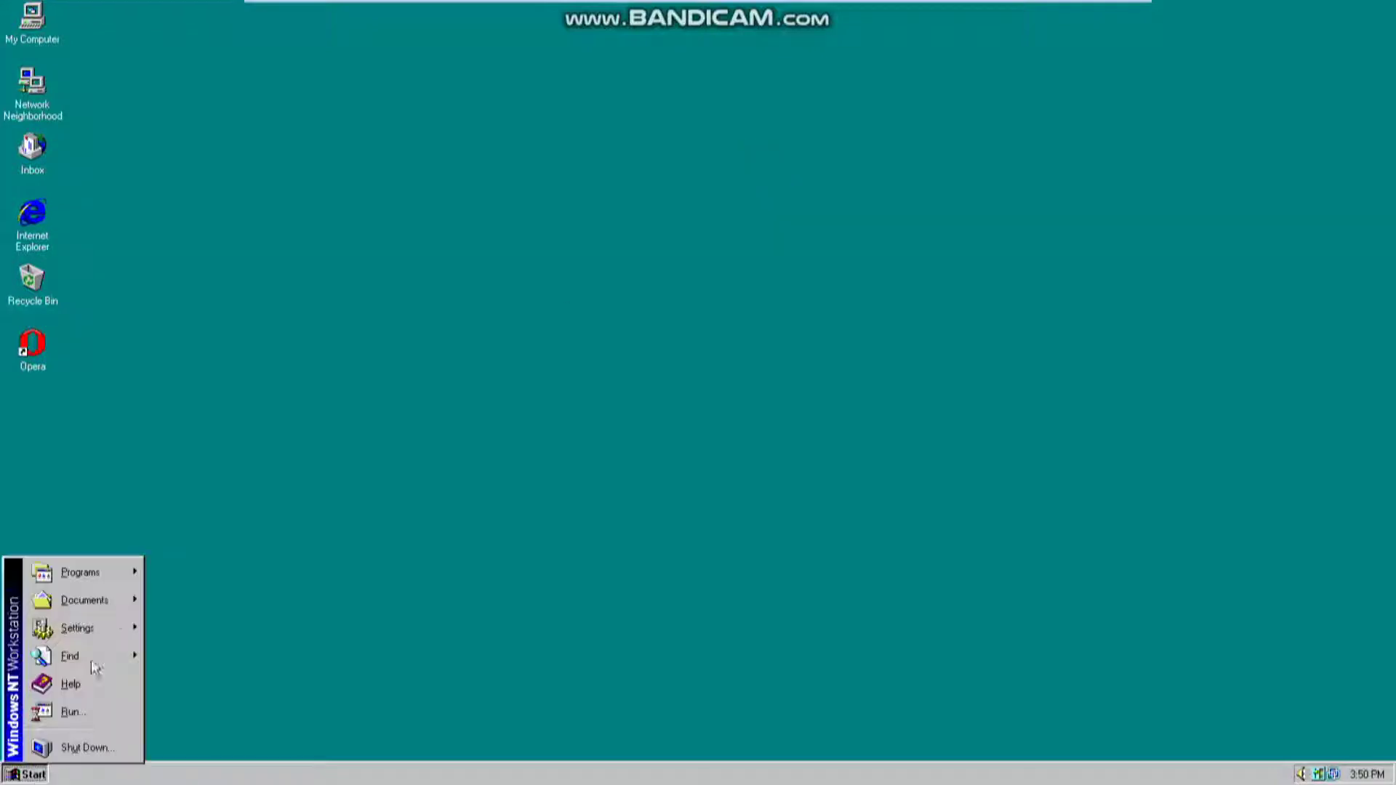
pyautogui.moveTo(103, 572)
pyautogui.moveTo(211, 570)
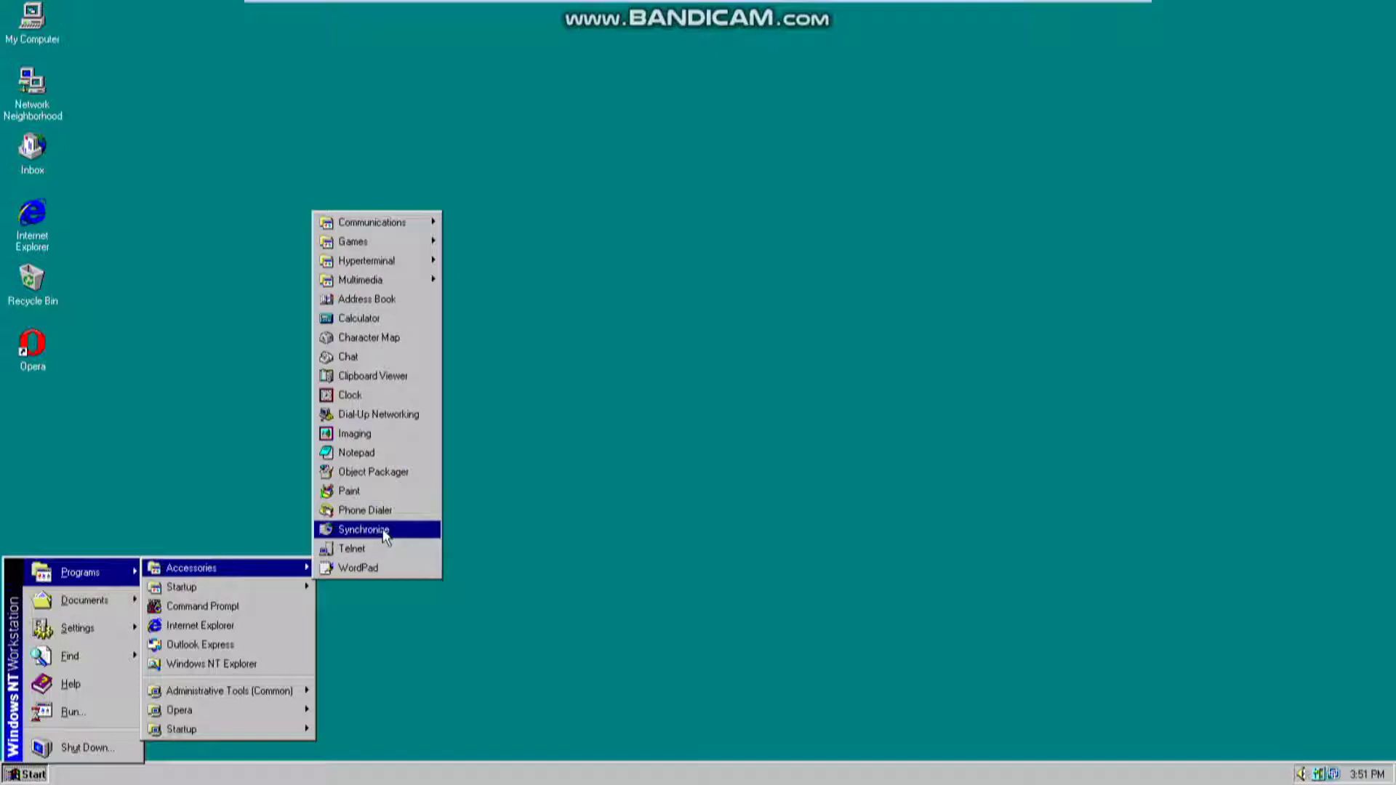
pyautogui.click(413, 320)
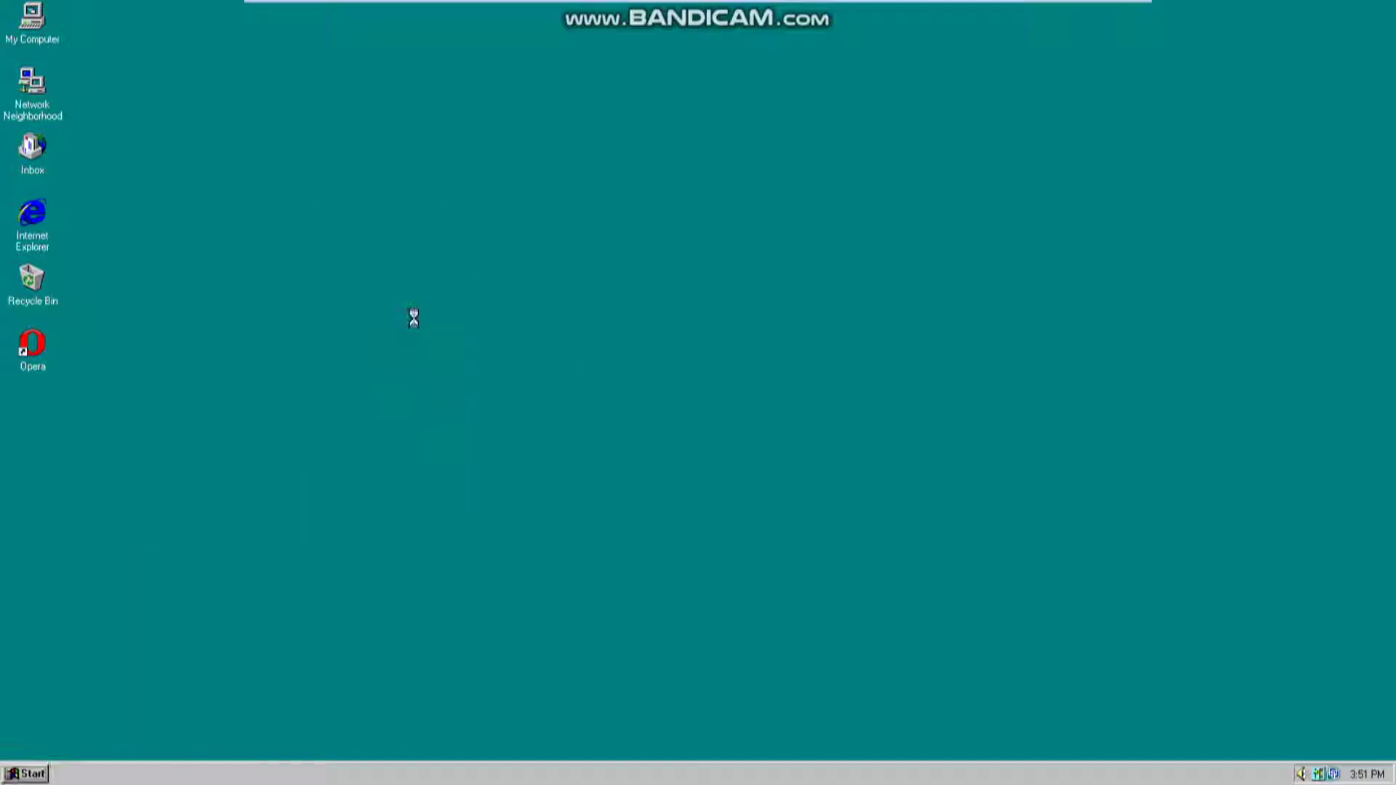
pyautogui.moveTo(84, 16); pyautogui.dragTo(489, 281)
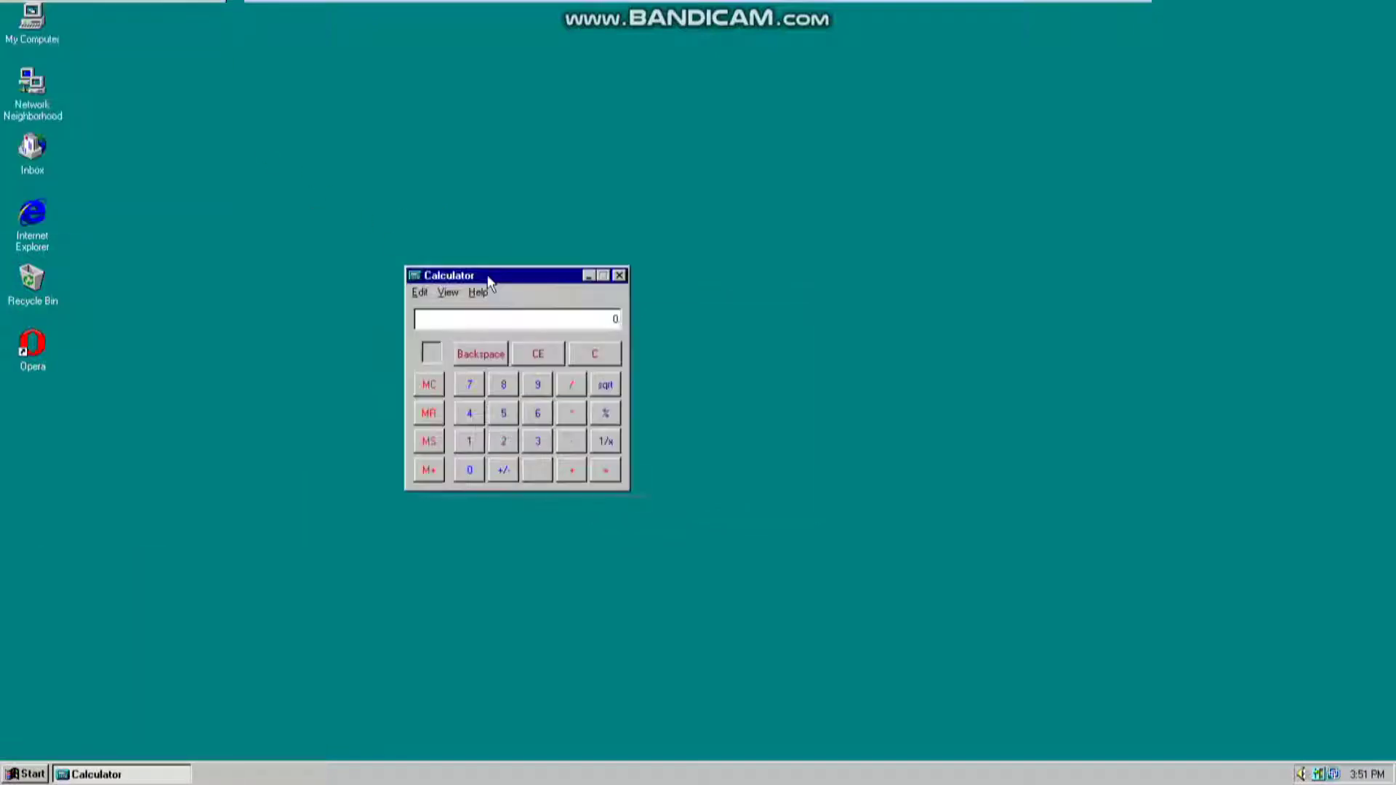
pyautogui.click(618, 276)
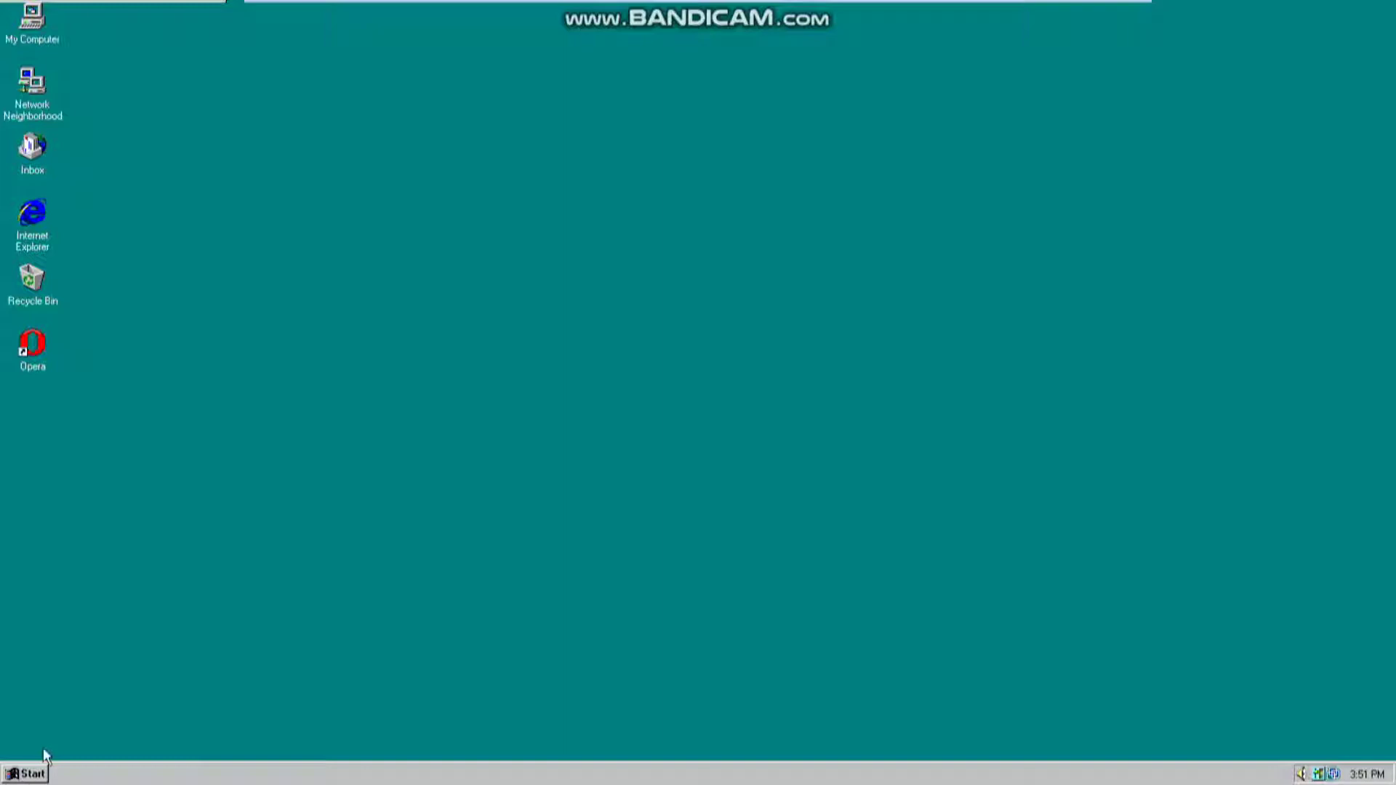
# - Launch HyperTerminal from Start > Programs > Accessories
pyautogui.click(27, 773)
pyautogui.moveTo(80, 572)
pyautogui.moveTo(175, 572)
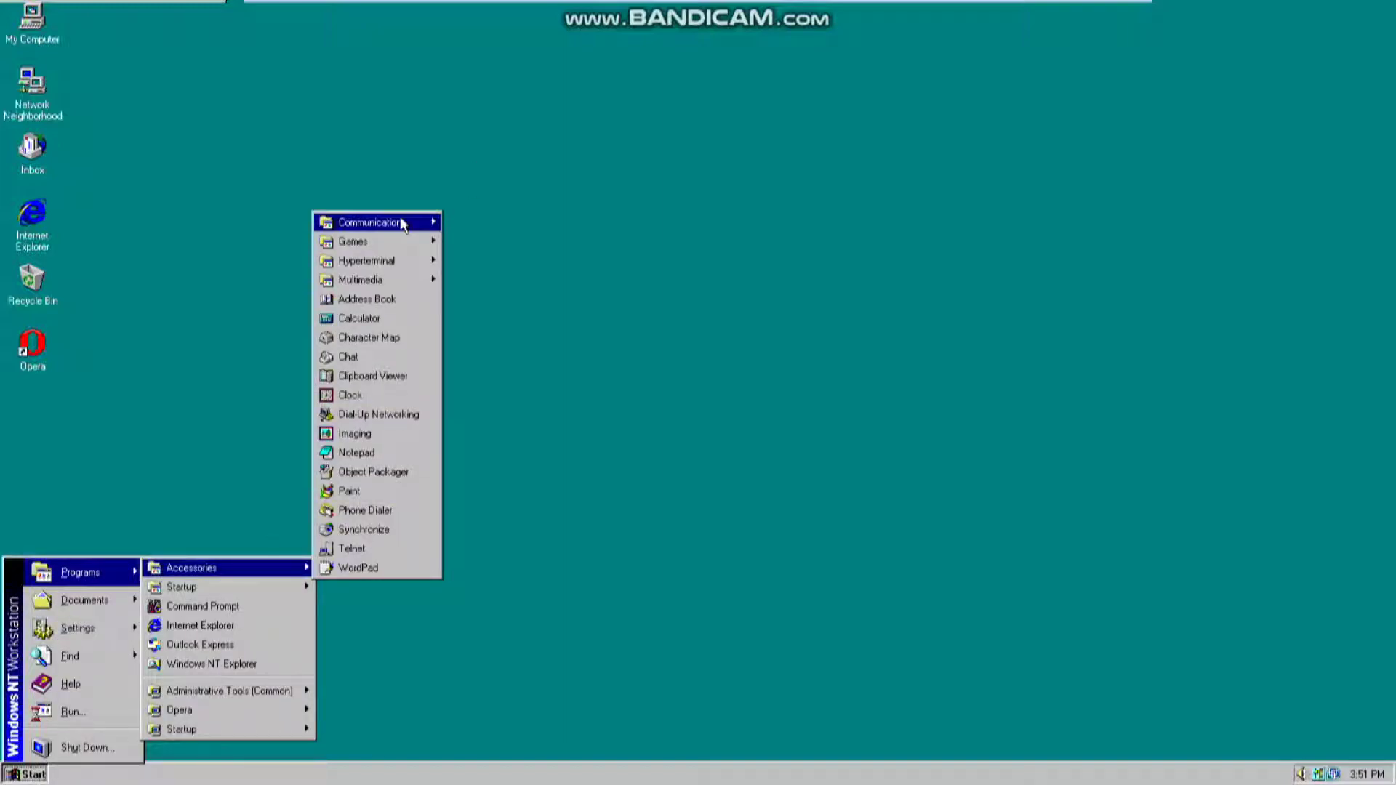
pyautogui.moveTo(385, 241)
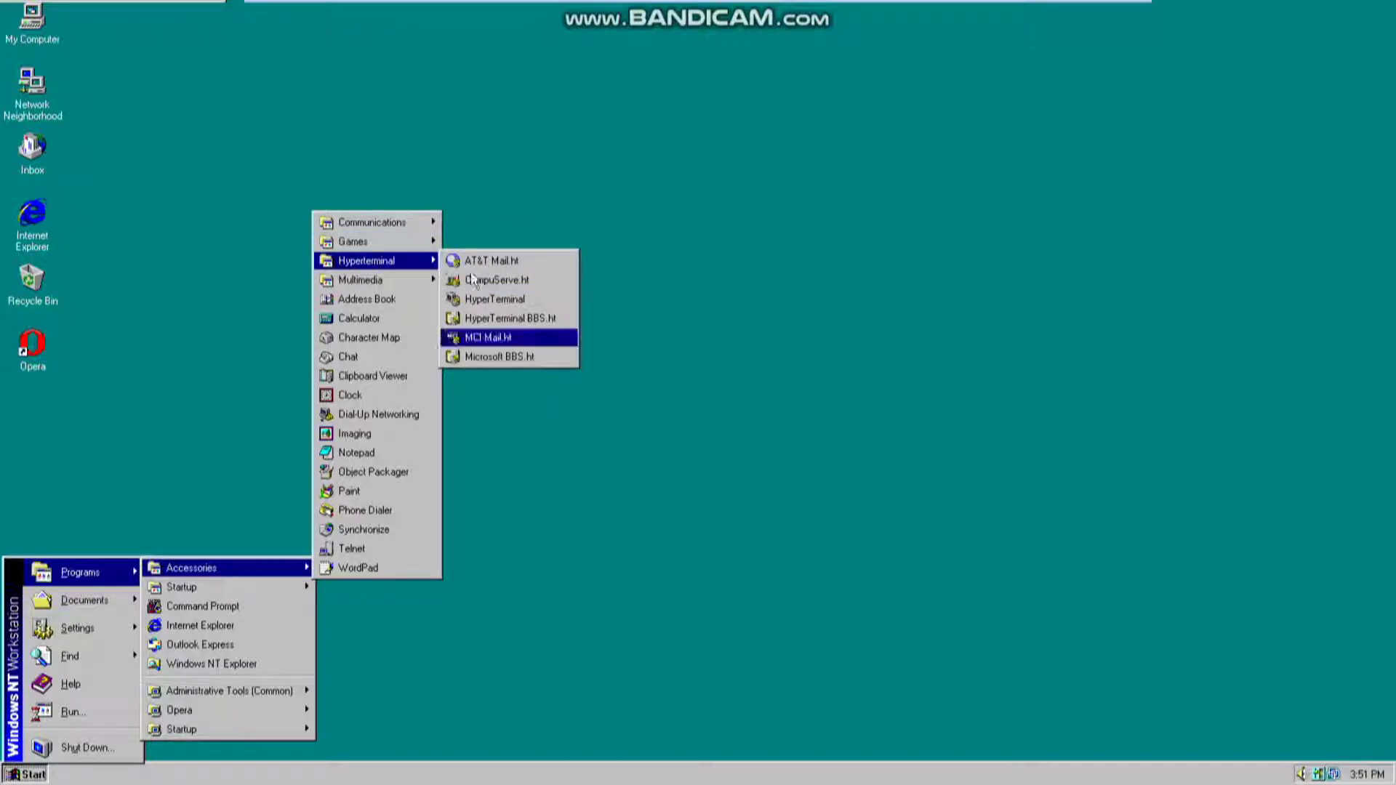
pyautogui.click(469, 299)
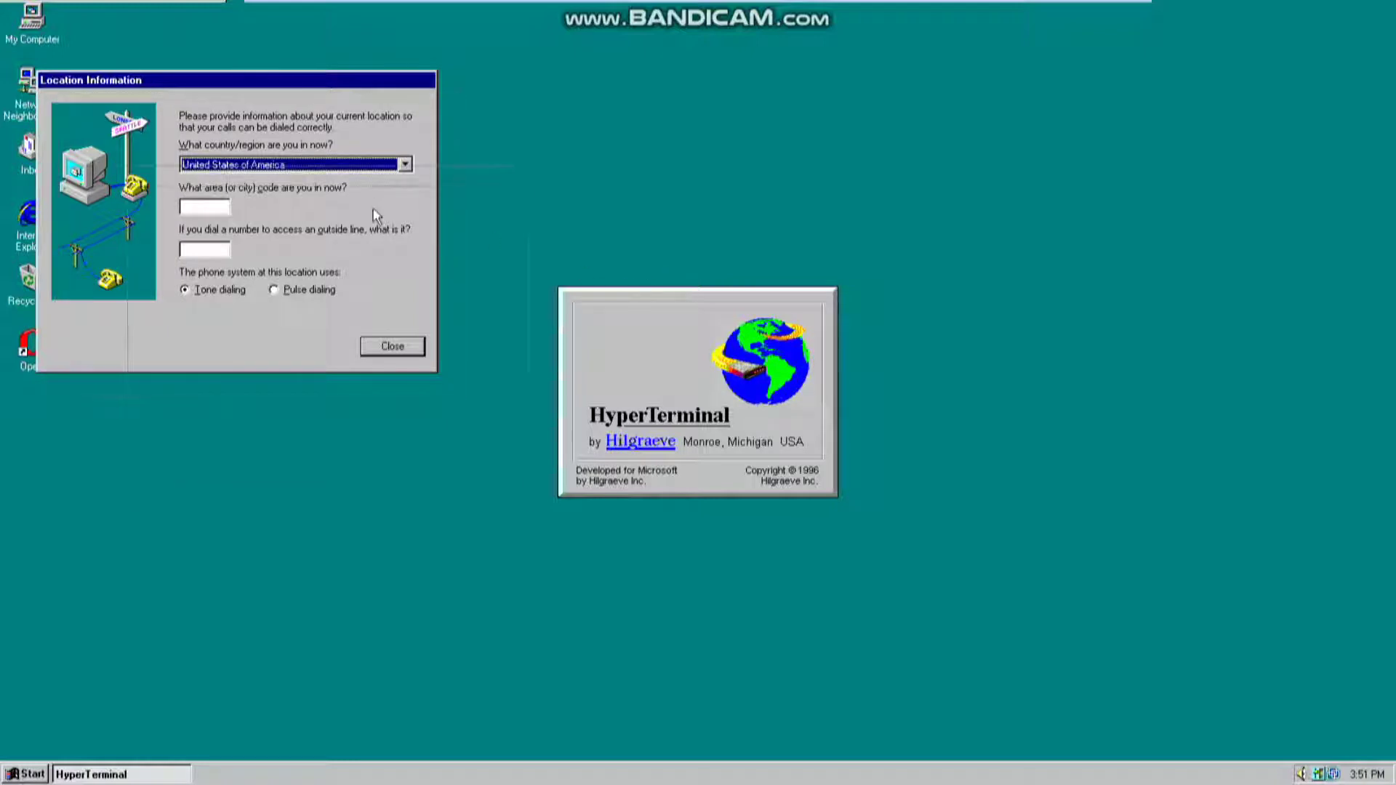
# - Move the Location Information window and dismiss the missing area code warnings
pyautogui.moveTo(311, 136); pyautogui.dragTo(342, 153)
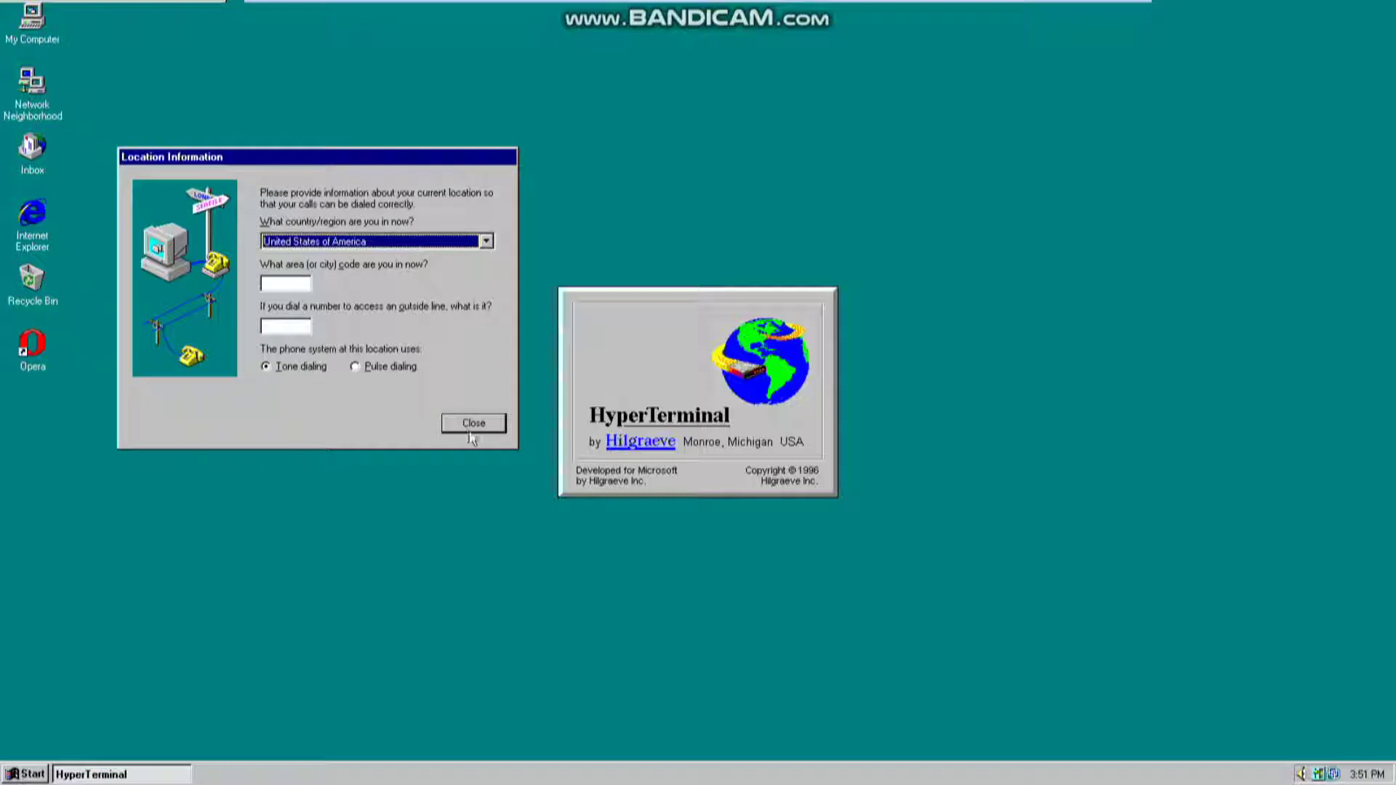
pyautogui.click(596, 398)
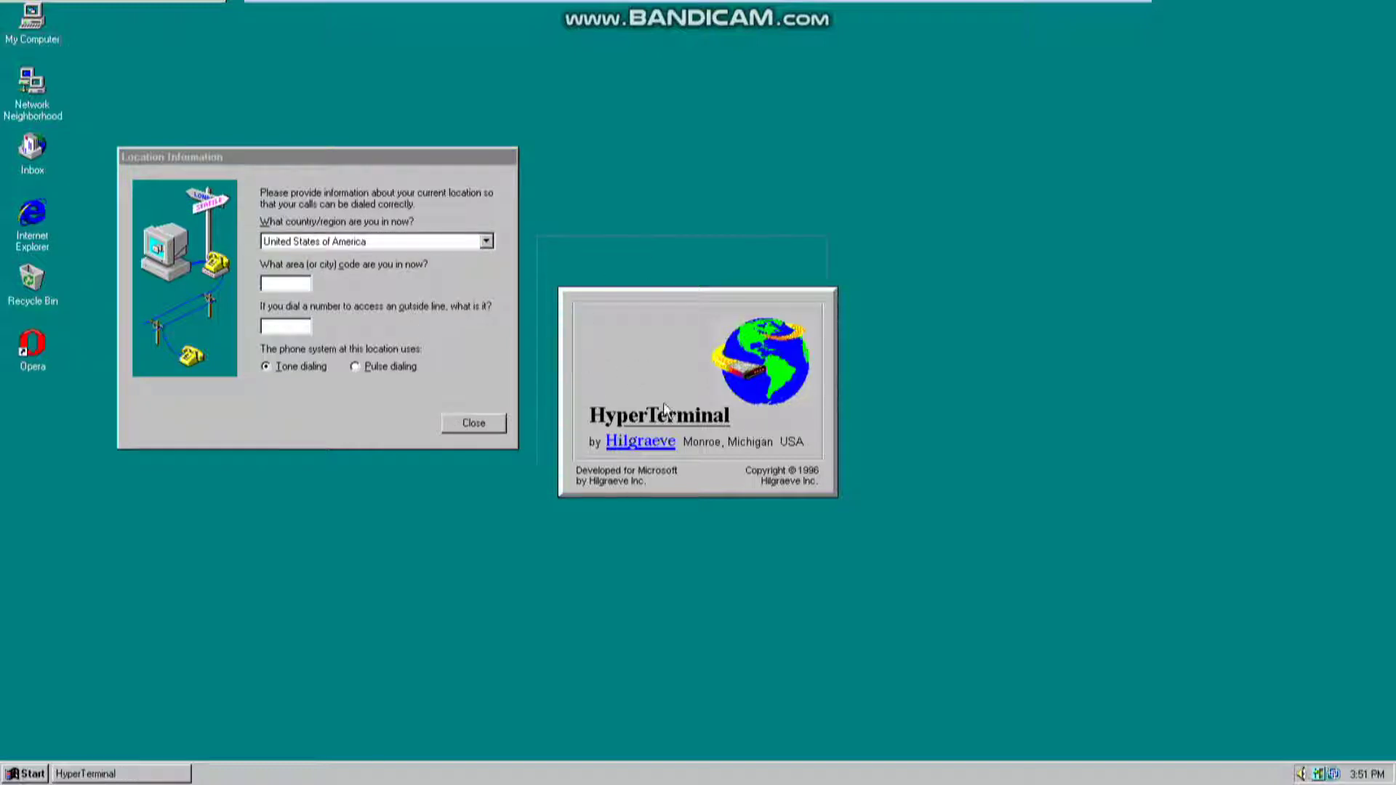
pyautogui.click(490, 421)
pyautogui.click(699, 422)
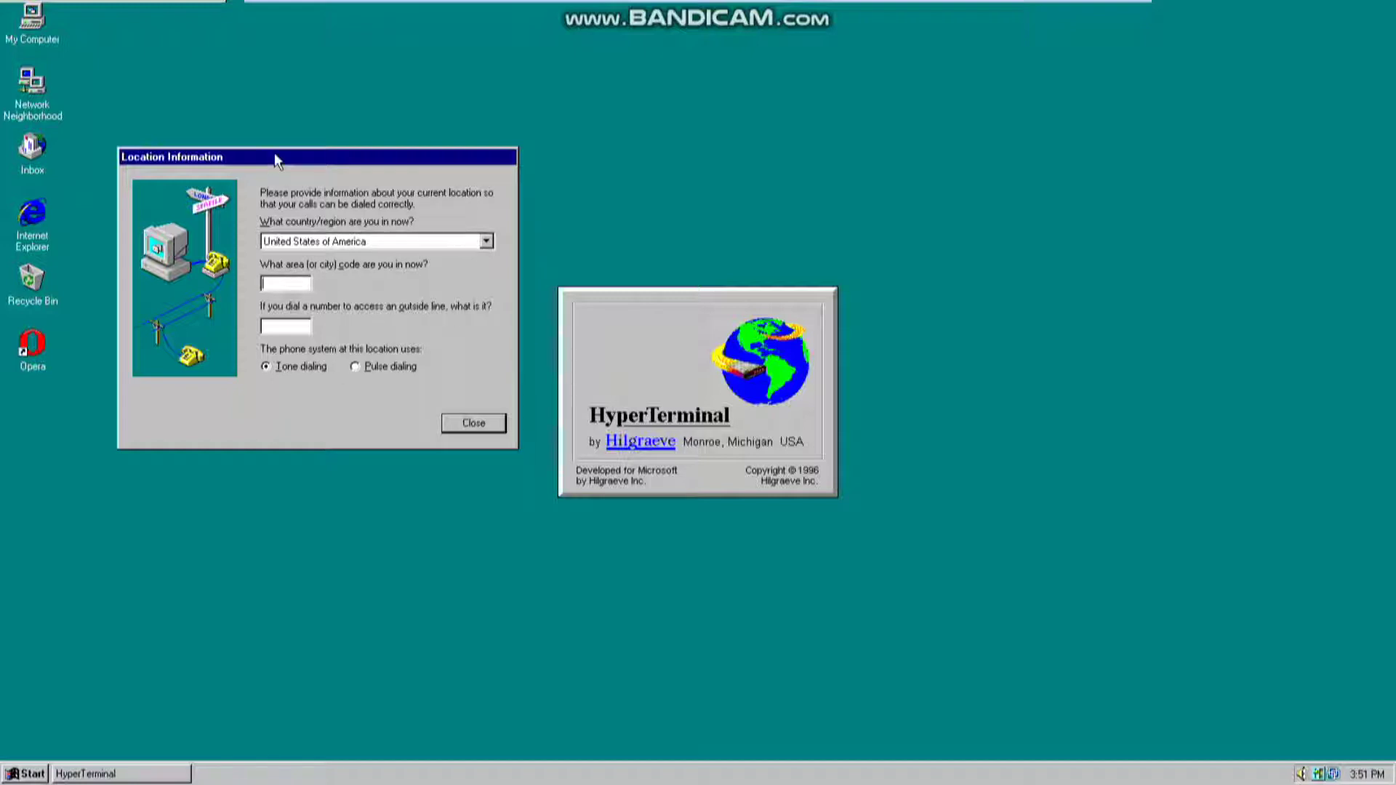
pyautogui.click(472, 422)
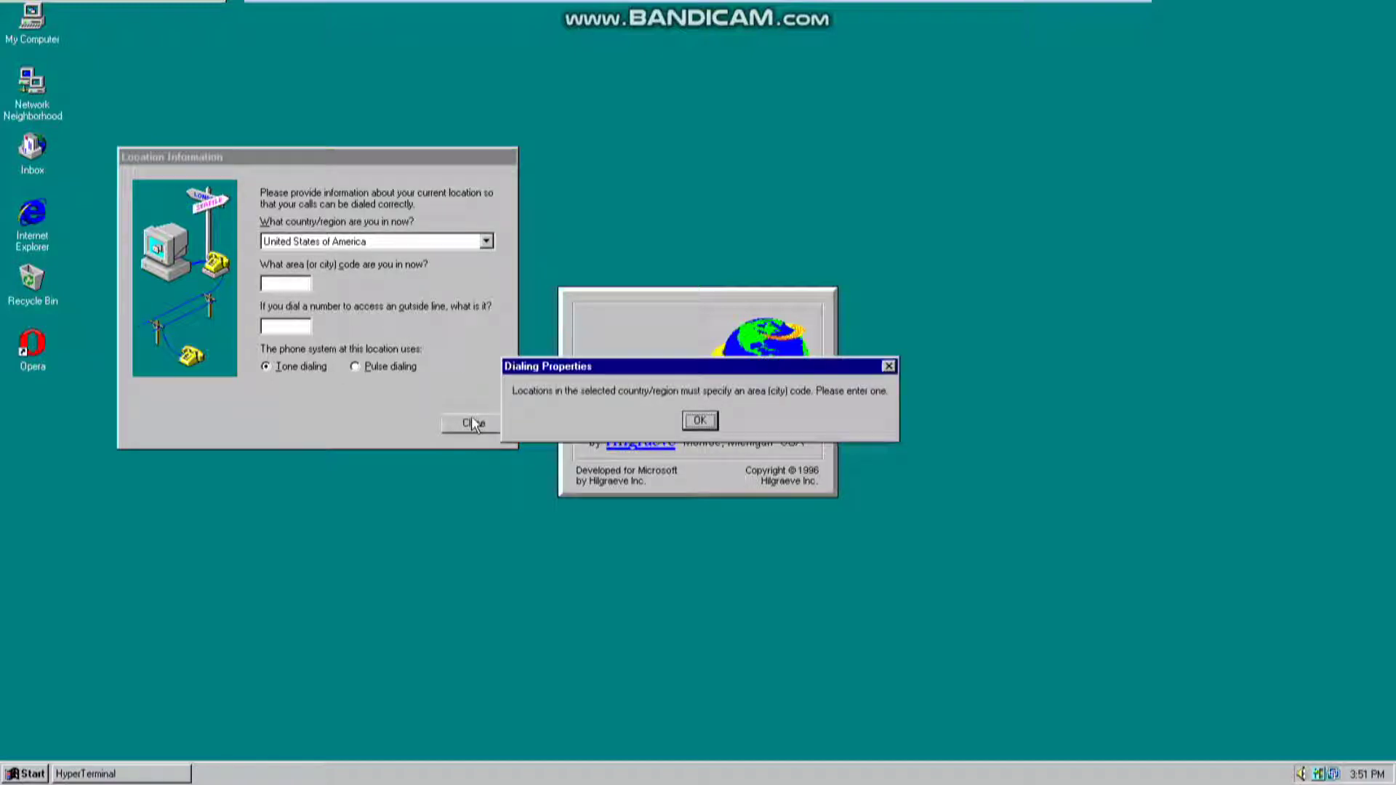
pyautogui.click(699, 422)
# - Keep United States of America as the country and confirm area code 53424
pyautogui.click(331, 243)
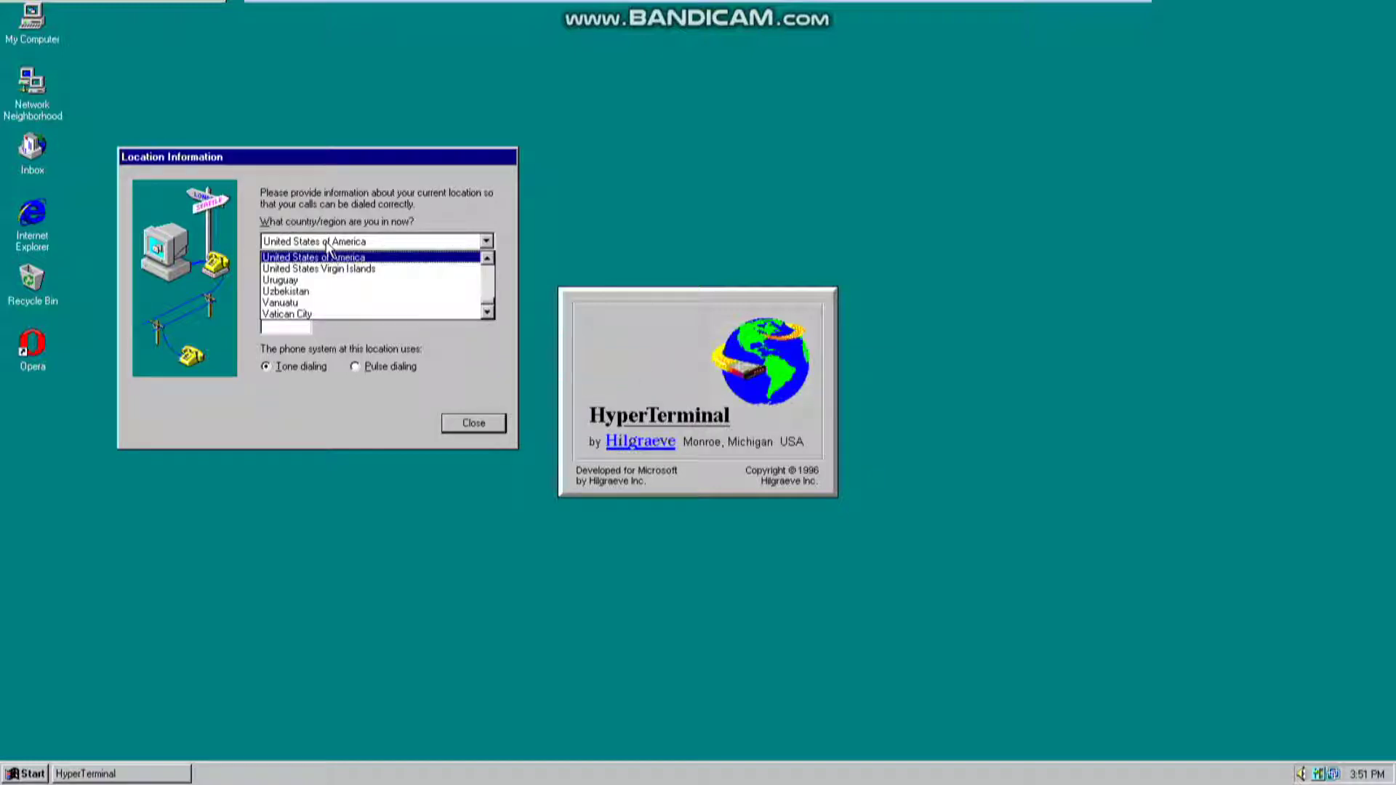
pyautogui.click(331, 248)
pyautogui.click(302, 283)
pyautogui.press('Return')
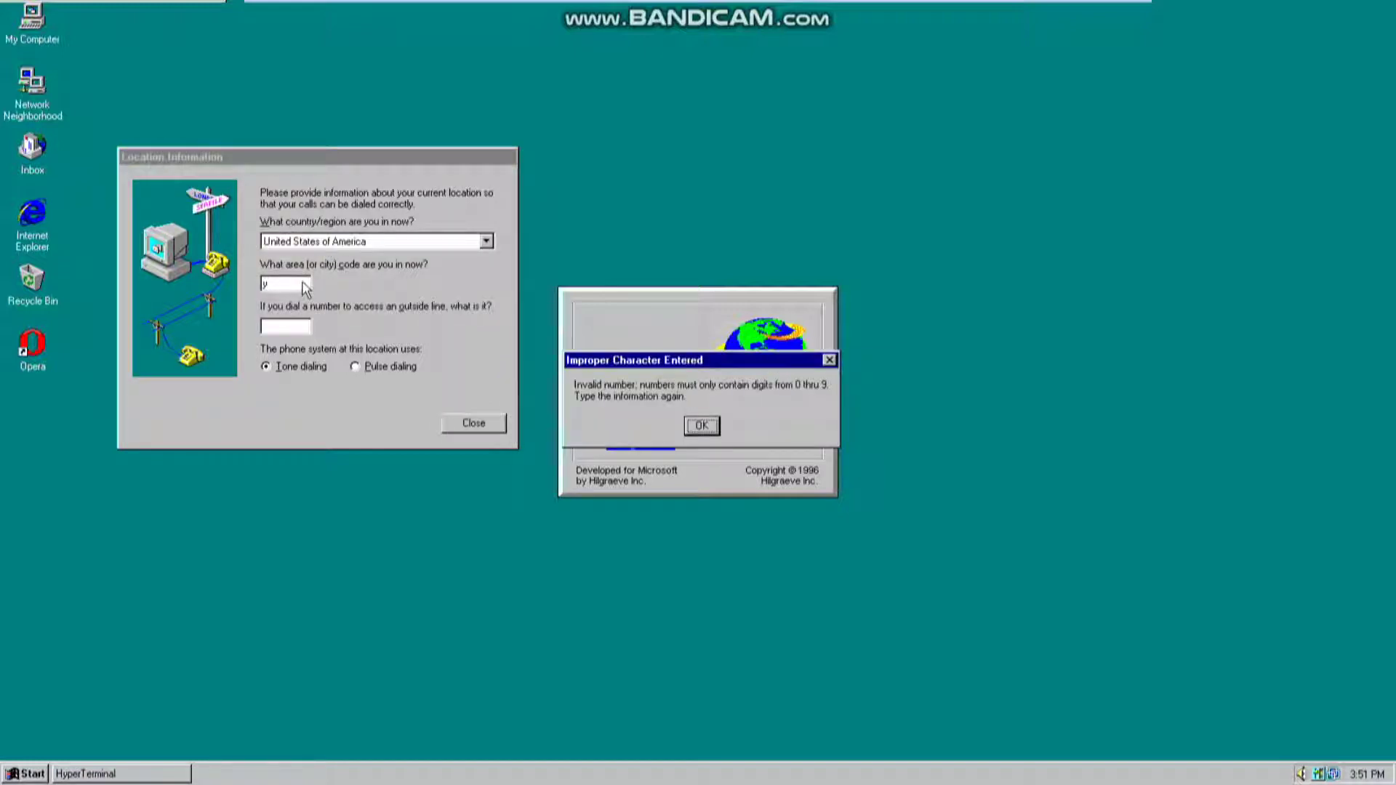
pyautogui.press('Return')
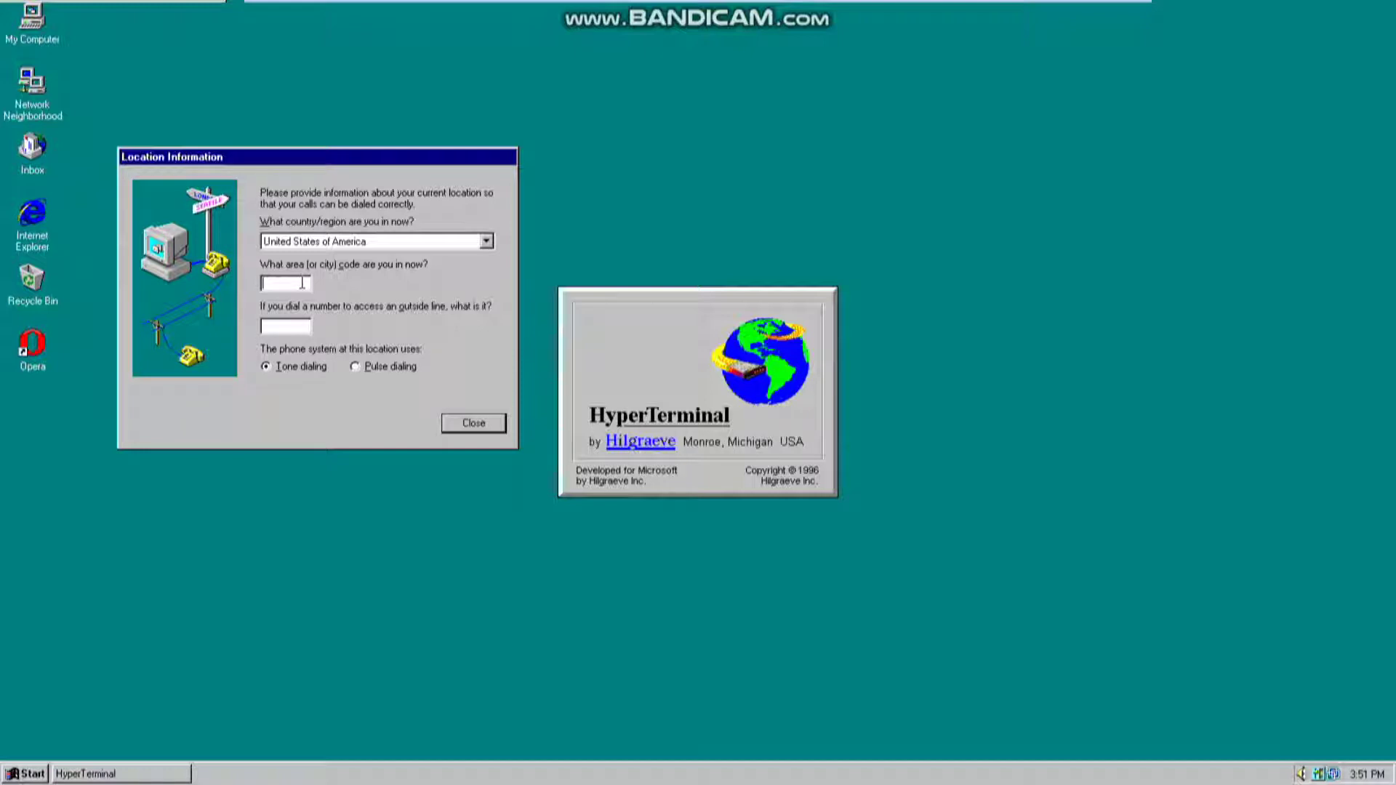
pyautogui.write('53424')
pyautogui.press('Return')
# - Bring the HyperTerminal window to the front from the taskbar and reopen the Start menu
pyautogui.moveTo(436, 255); pyautogui.dragTo(857, 589)
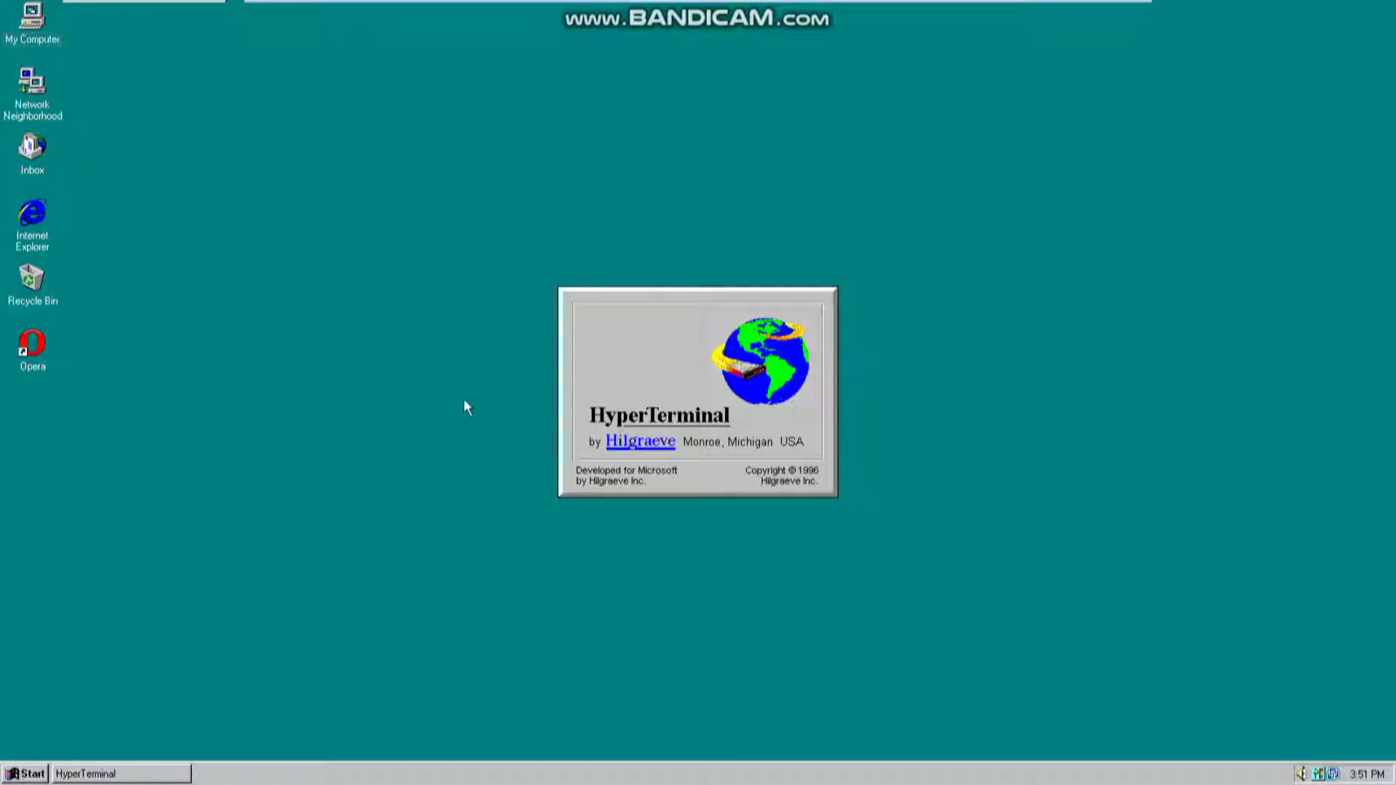
pyautogui.click(111, 777)
pyautogui.click(3, 780)
pyautogui.moveTo(777, 6)
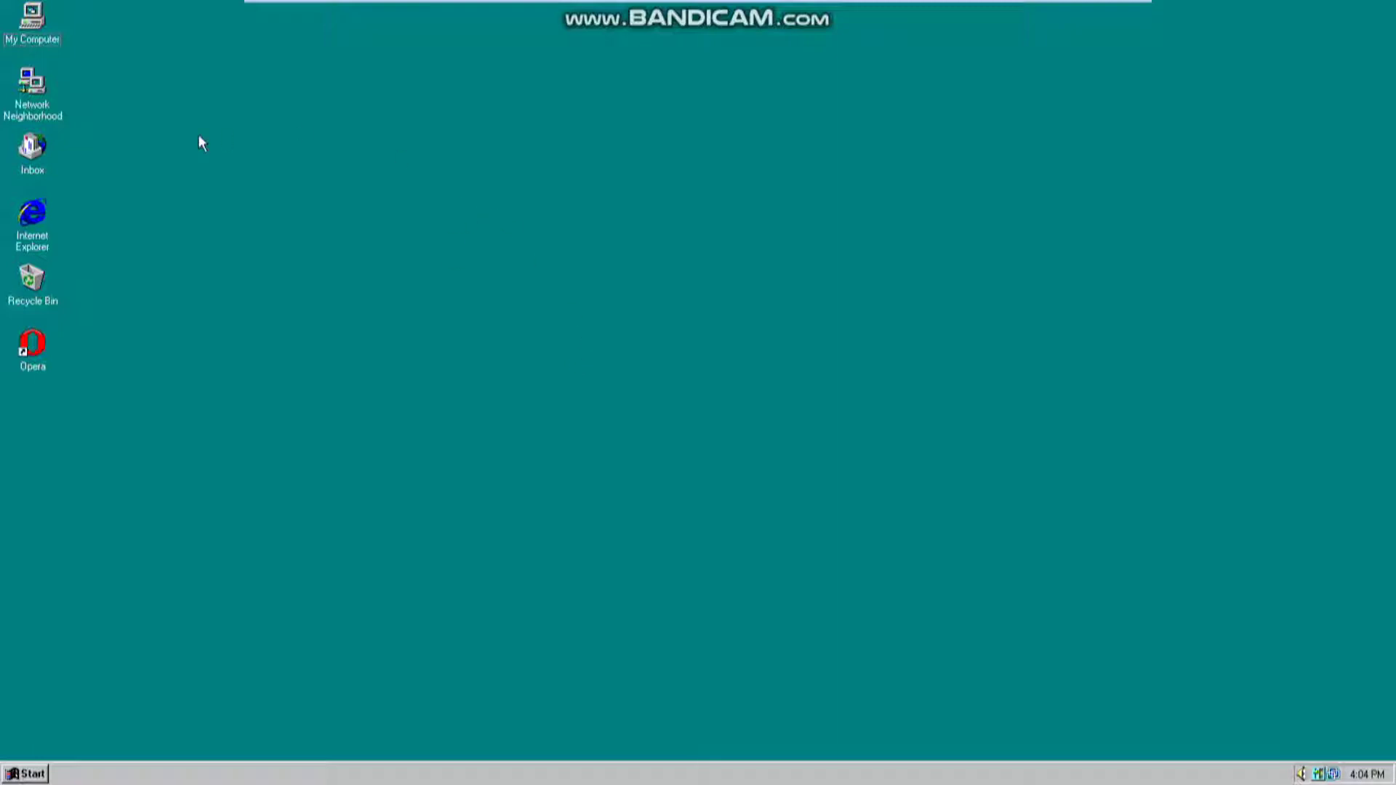
# - Launch Windows Media Player, view its Help > About version details, then close it
pyautogui.click(16, 775)
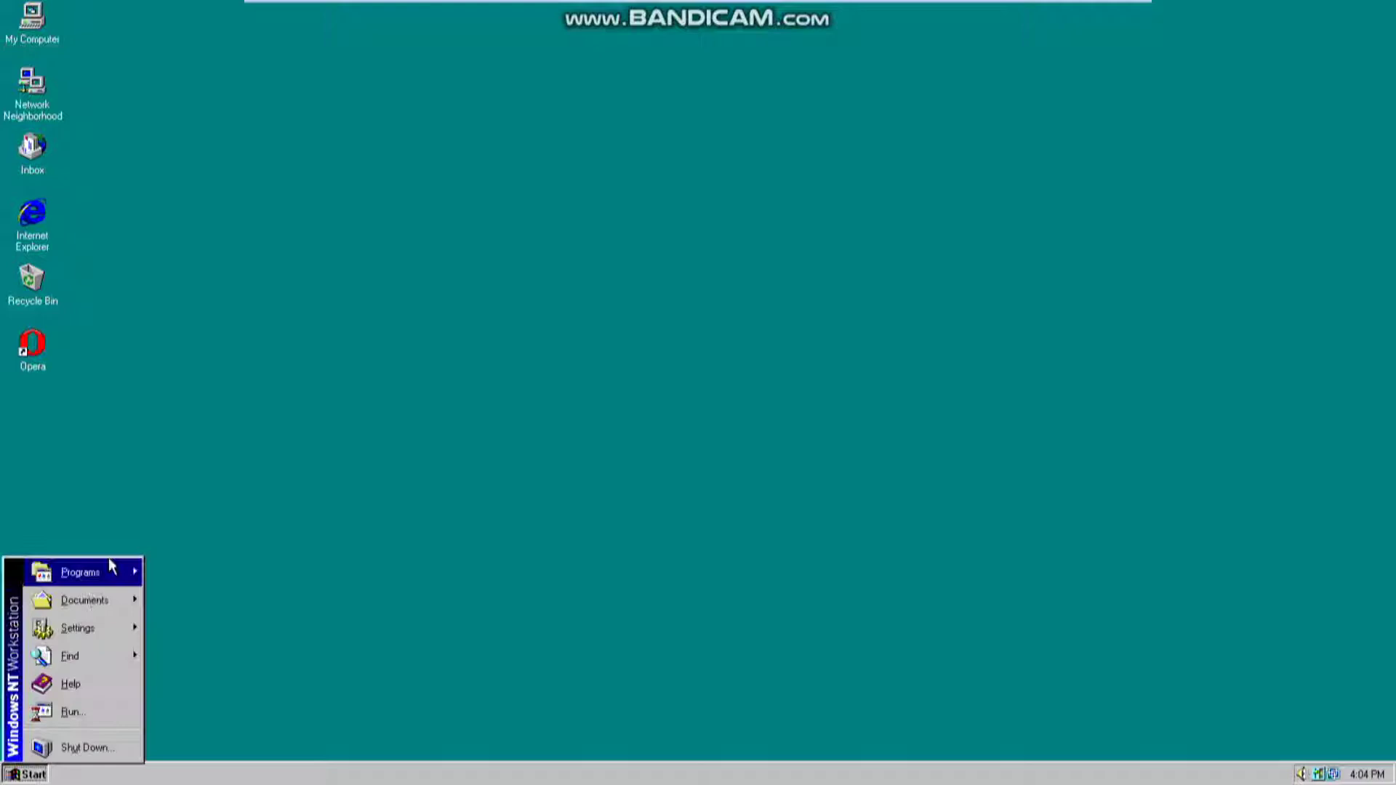
pyautogui.moveTo(109, 571)
pyautogui.moveTo(200, 567)
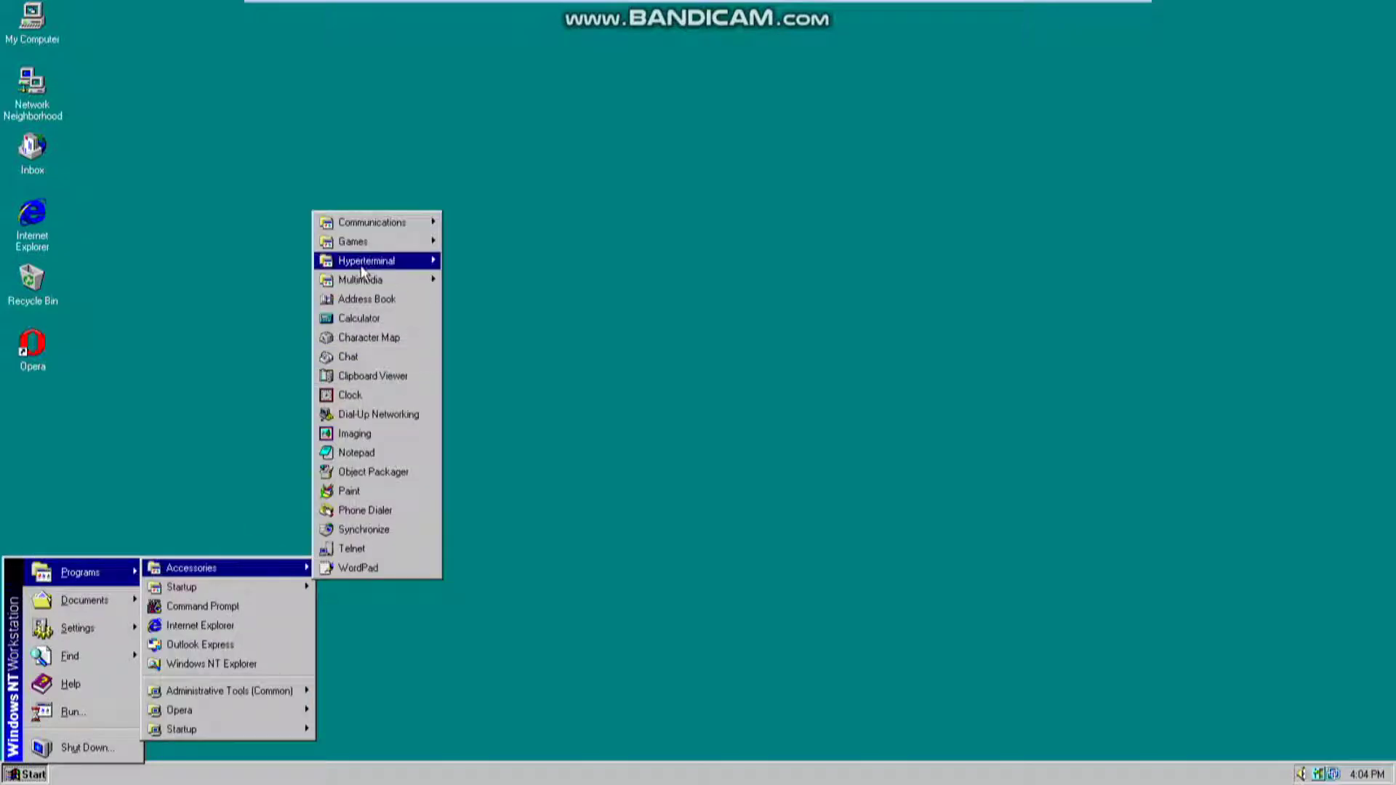
pyautogui.moveTo(378, 263)
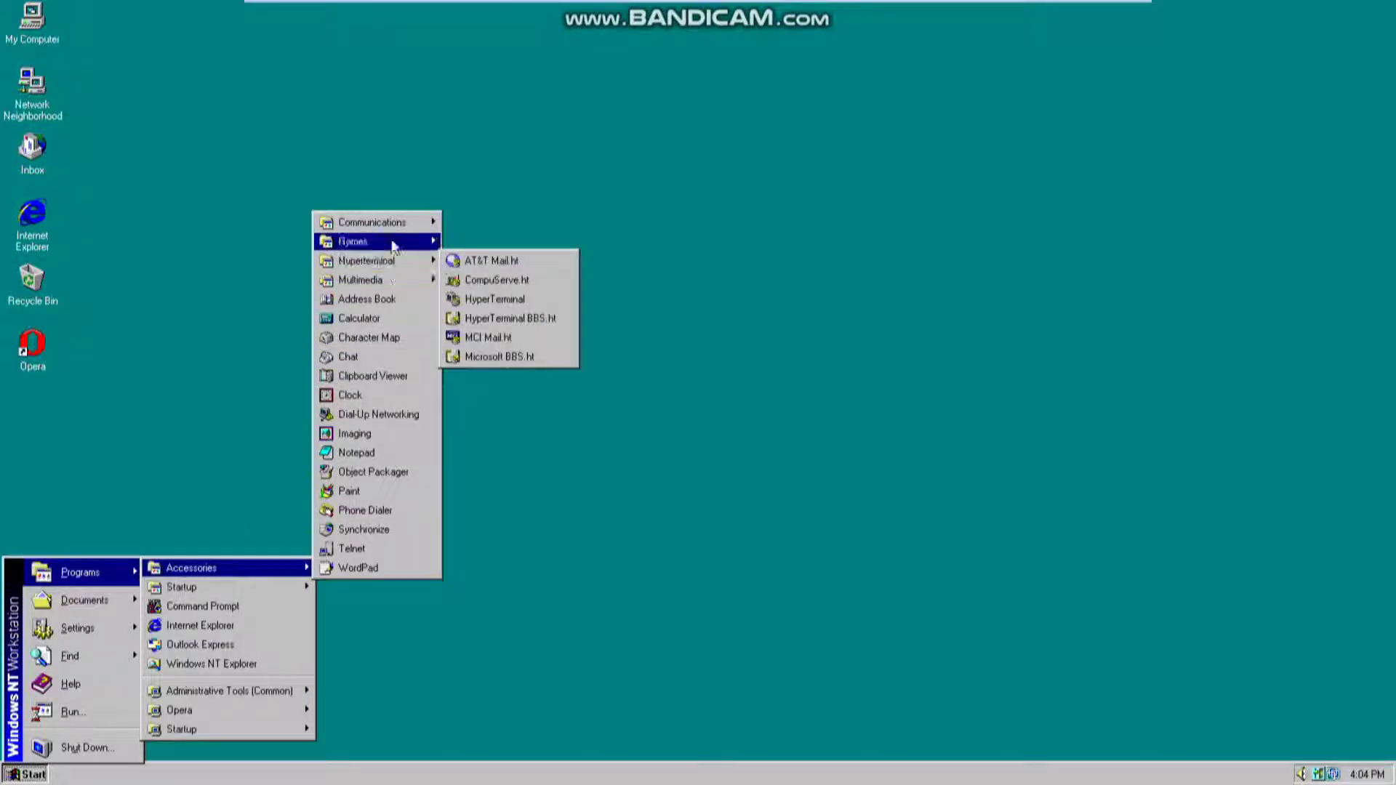
pyautogui.click(530, 339)
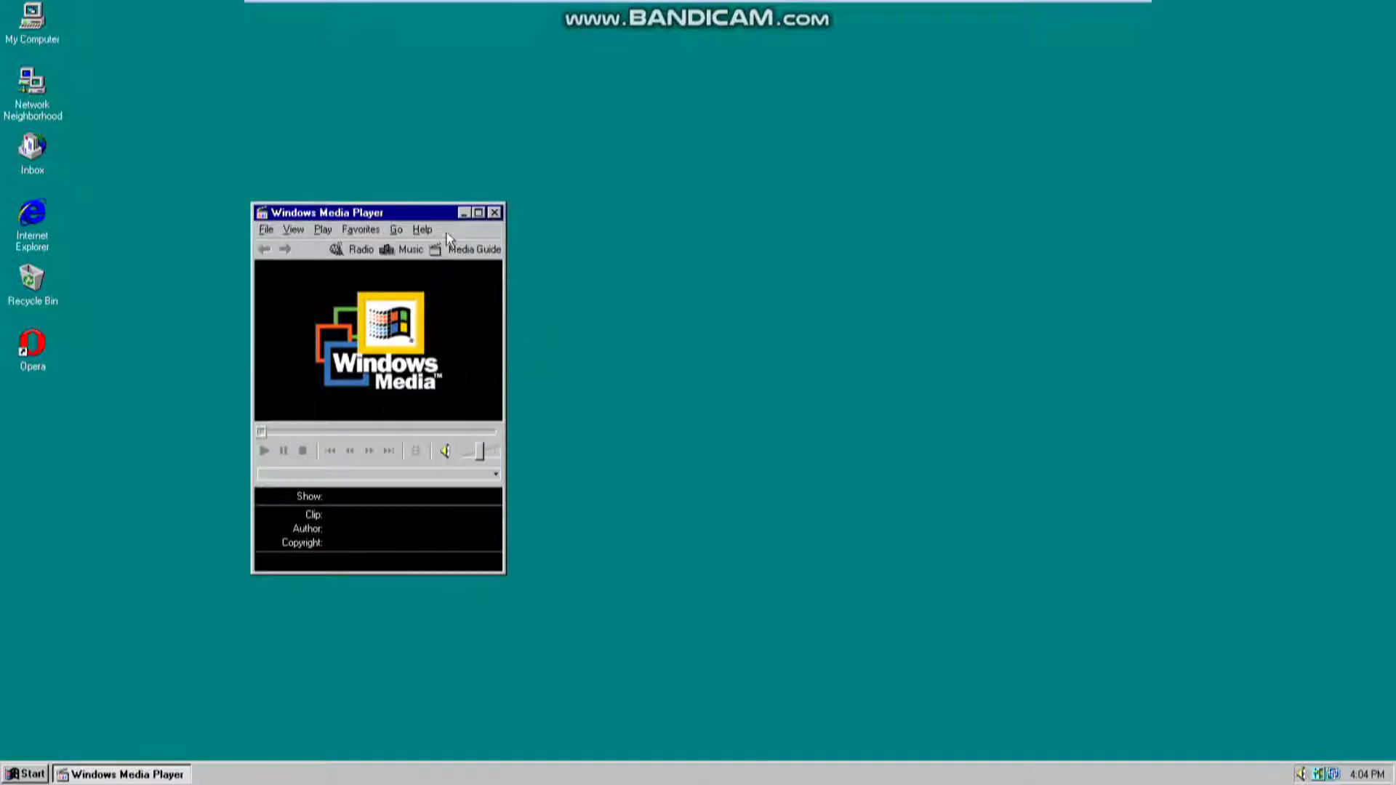
pyautogui.click(422, 229)
pyautogui.click(453, 283)
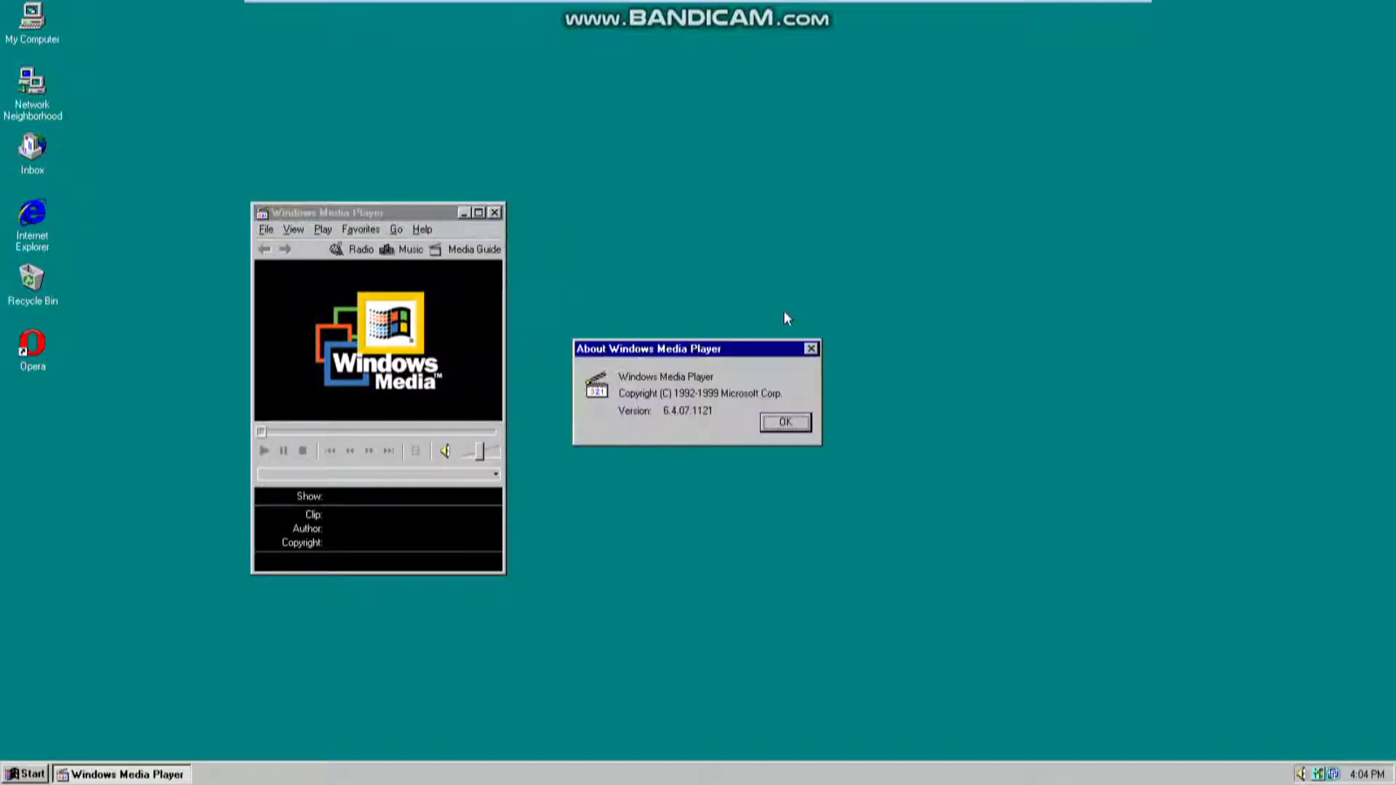
pyautogui.click(785, 422)
pyautogui.click(494, 213)
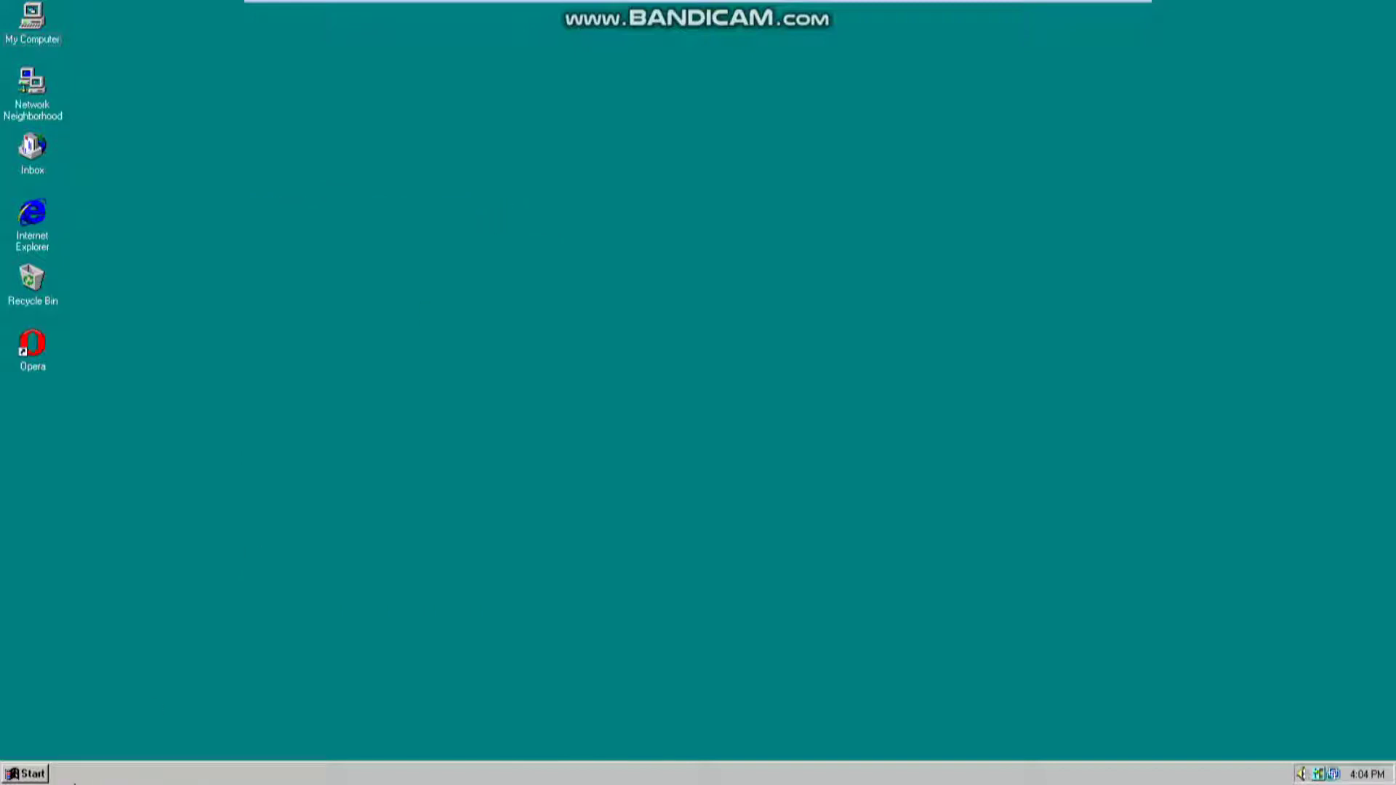
# - Open CD Player's Help > About CD Player details, move them, and dismiss them
pyautogui.click(36, 774)
pyautogui.moveTo(80, 572)
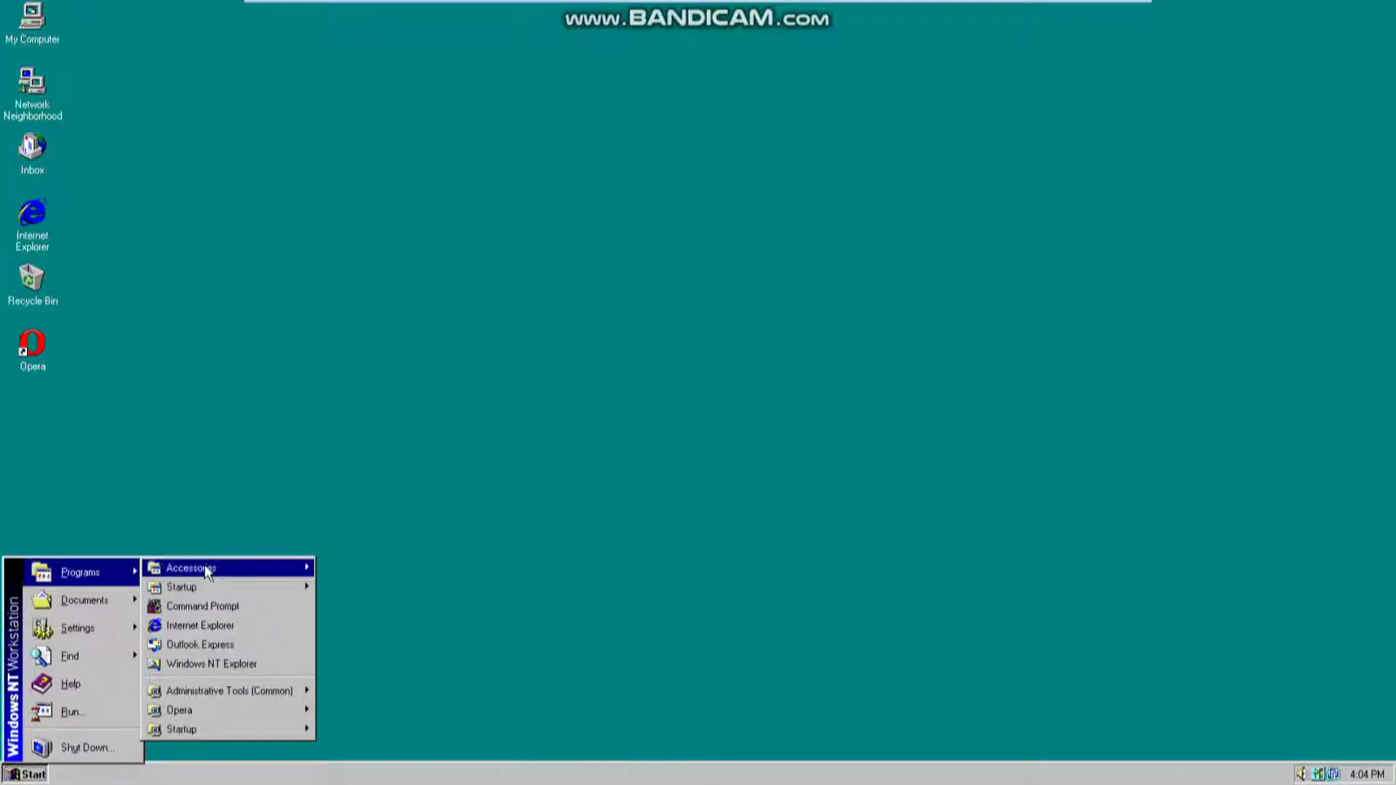
pyautogui.moveTo(207, 573)
pyautogui.moveTo(407, 280)
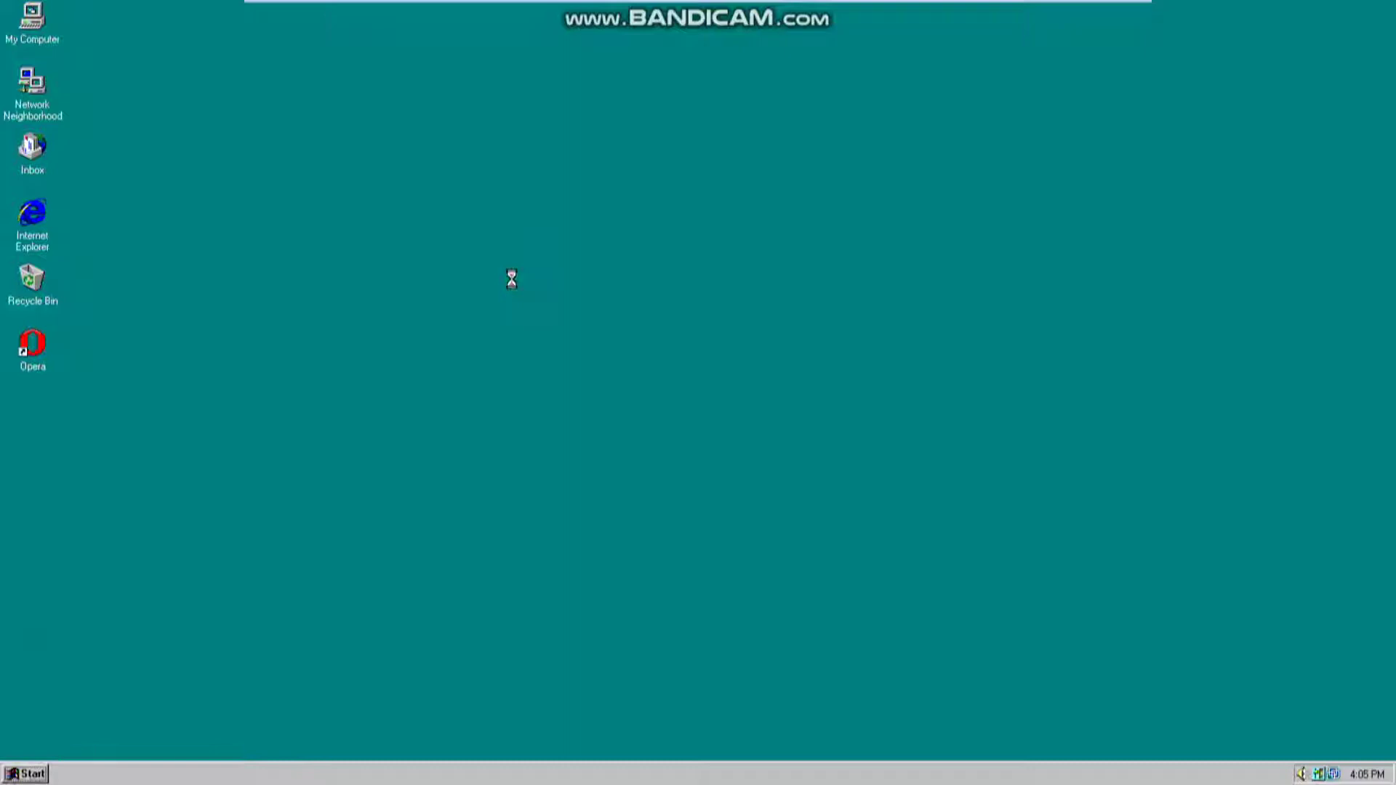
pyautogui.click(275, 162)
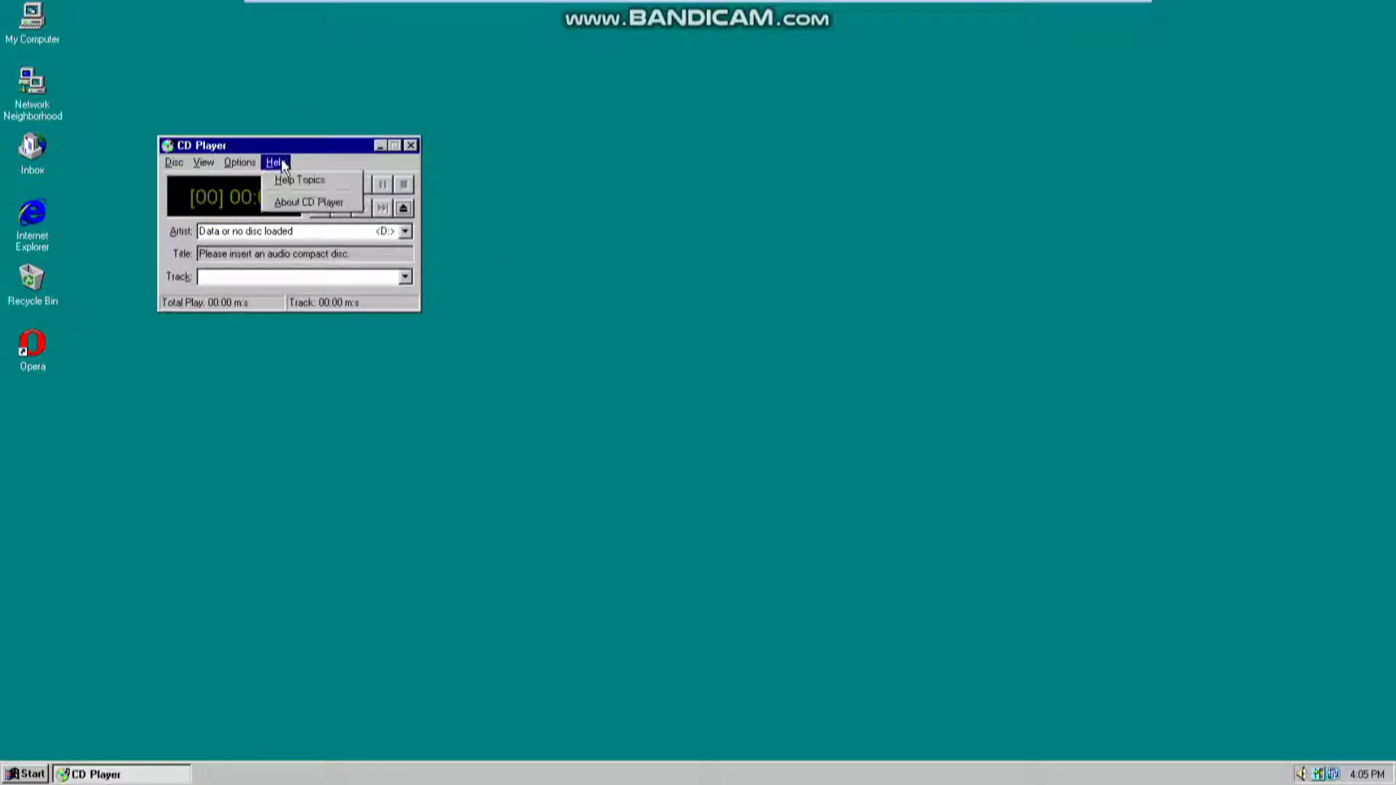
pyautogui.click(303, 209)
pyautogui.moveTo(458, 212); pyautogui.dragTo(390, 161)
pyautogui.click(409, 160)
pyautogui.click(411, 144)
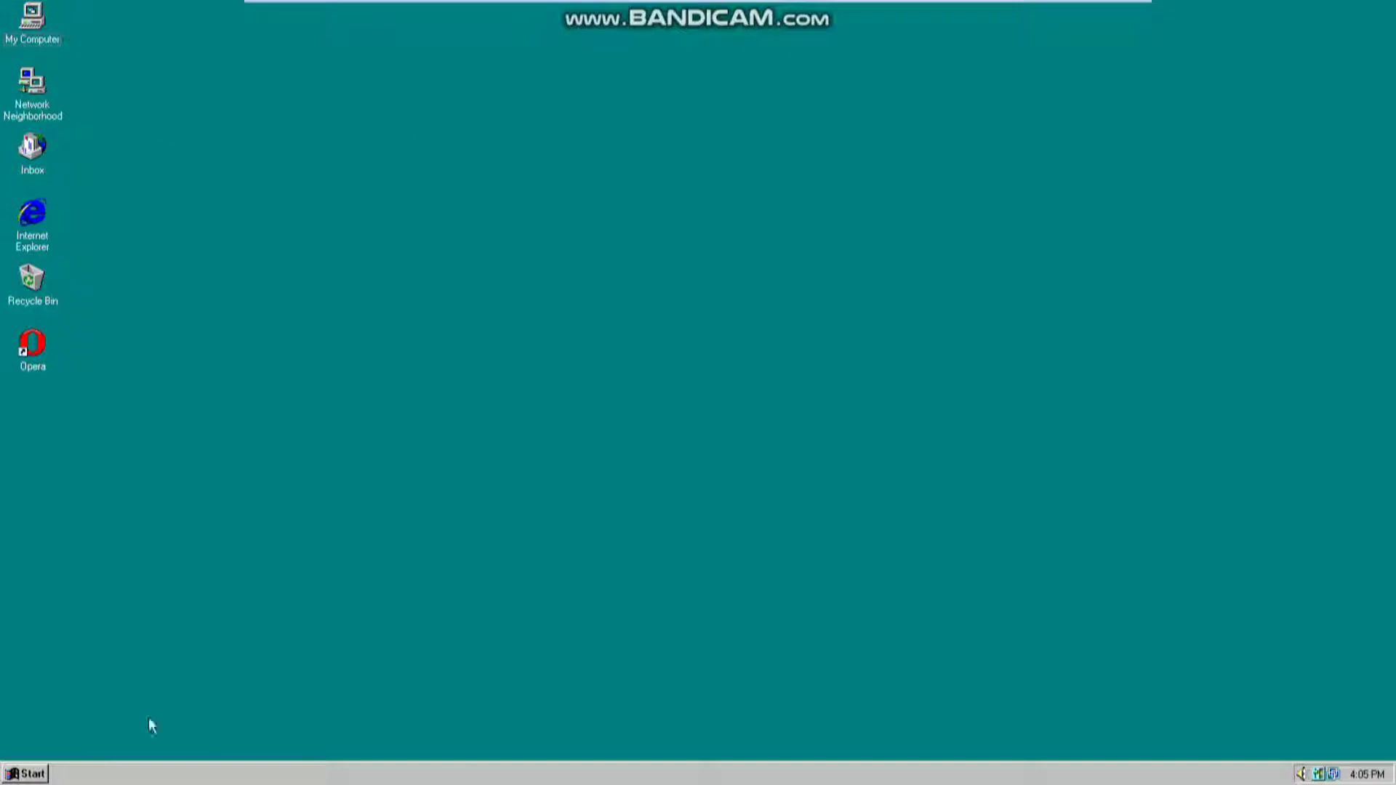
pyautogui.click(45, 775)
pyautogui.moveTo(87, 572)
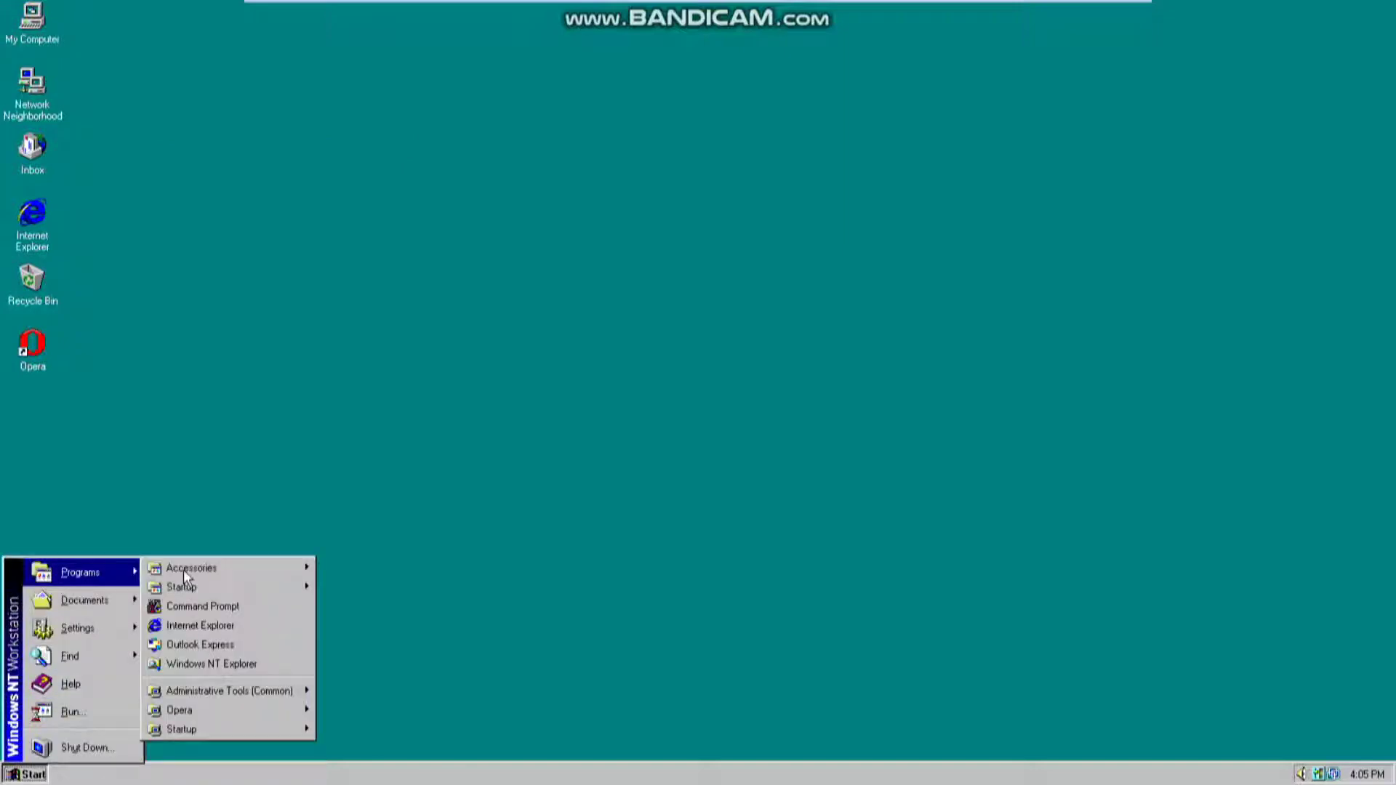
pyautogui.click(214, 630)
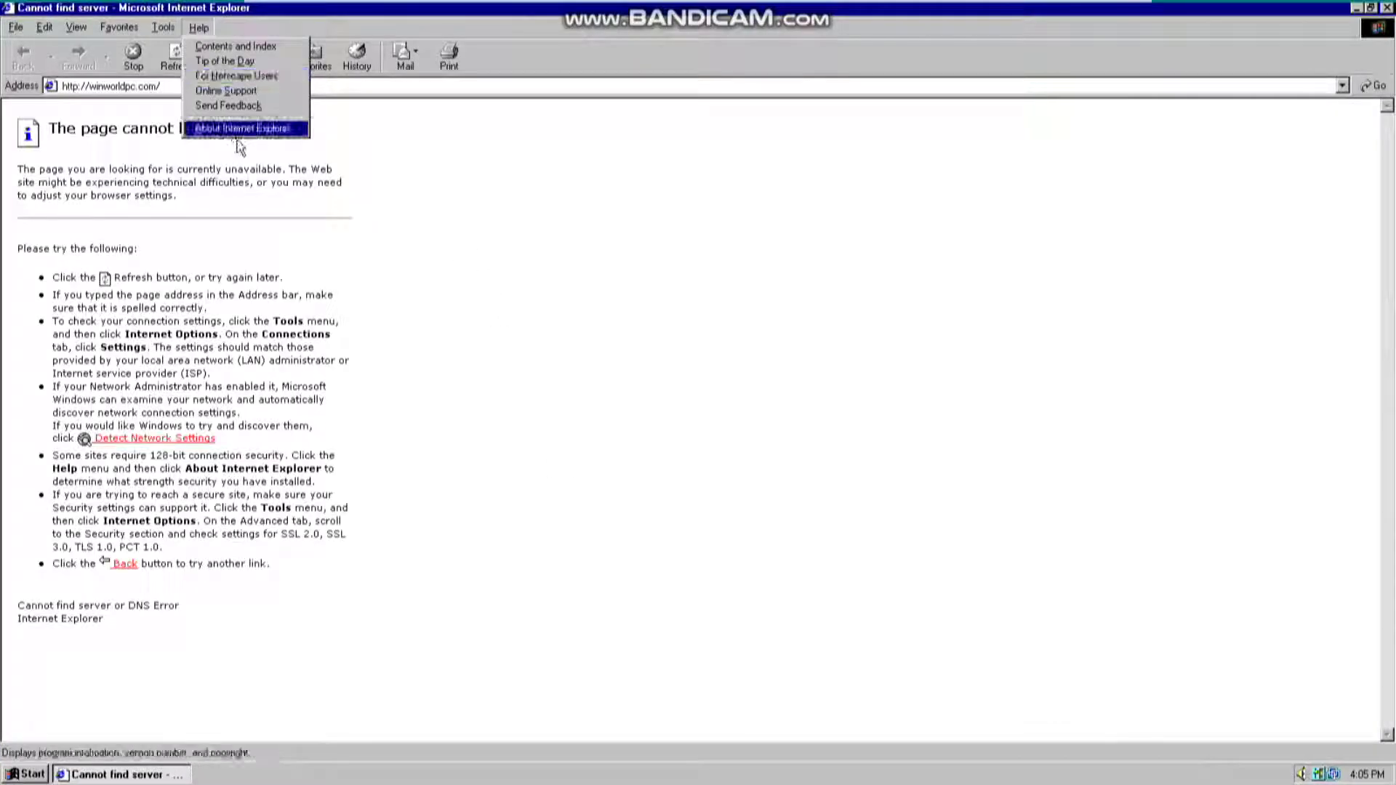
pyautogui.click(234, 129)
pyautogui.click(199, 28)
pyautogui.click(234, 130)
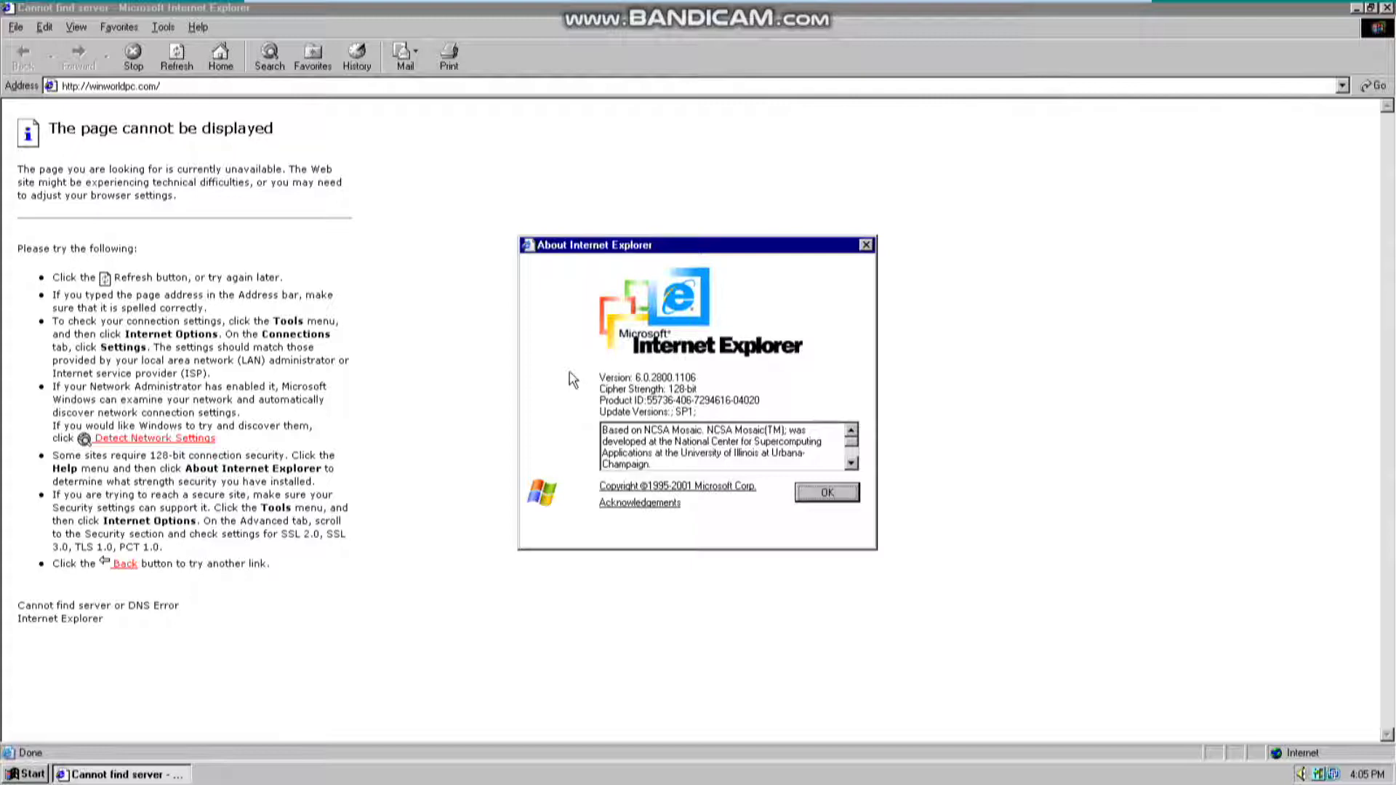
pyautogui.click(844, 493)
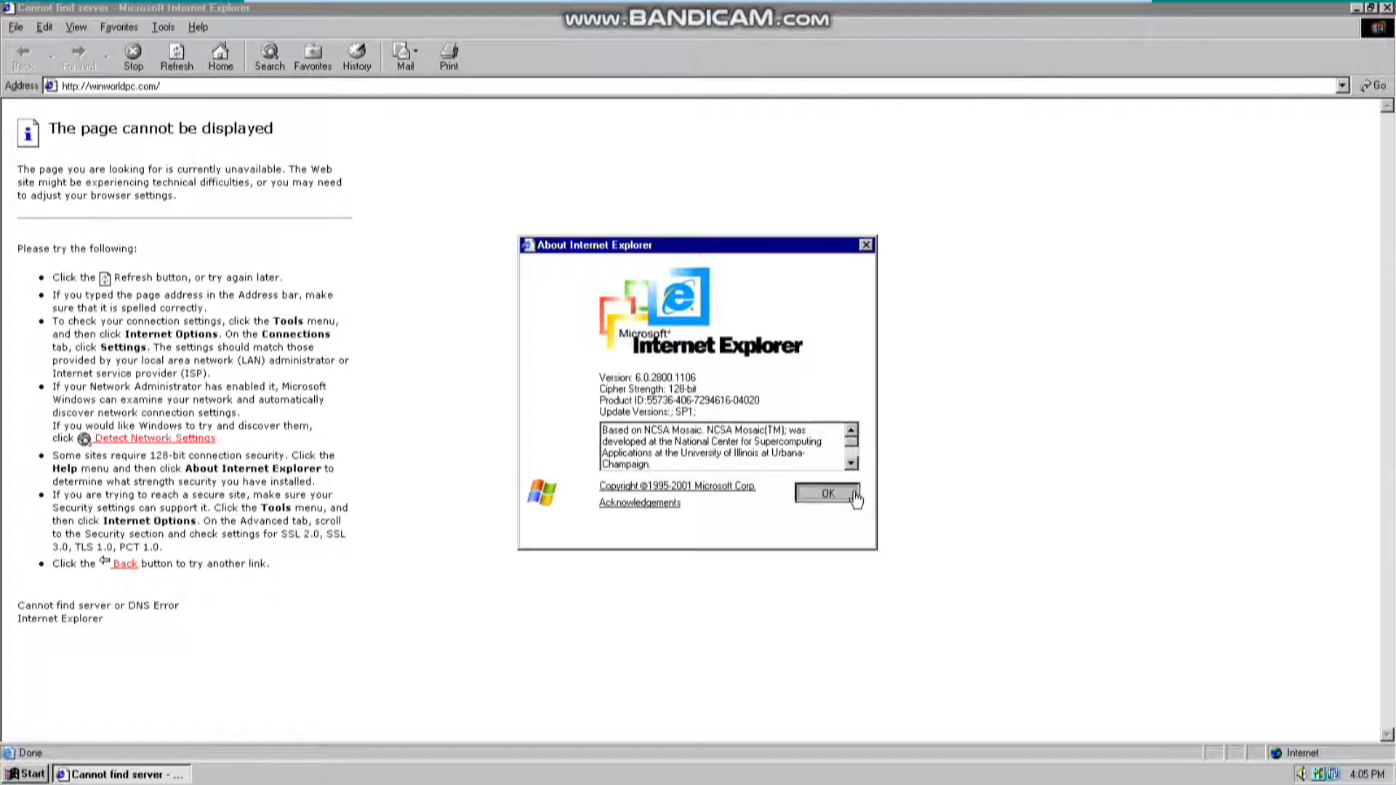
pyautogui.click(1387, 8)
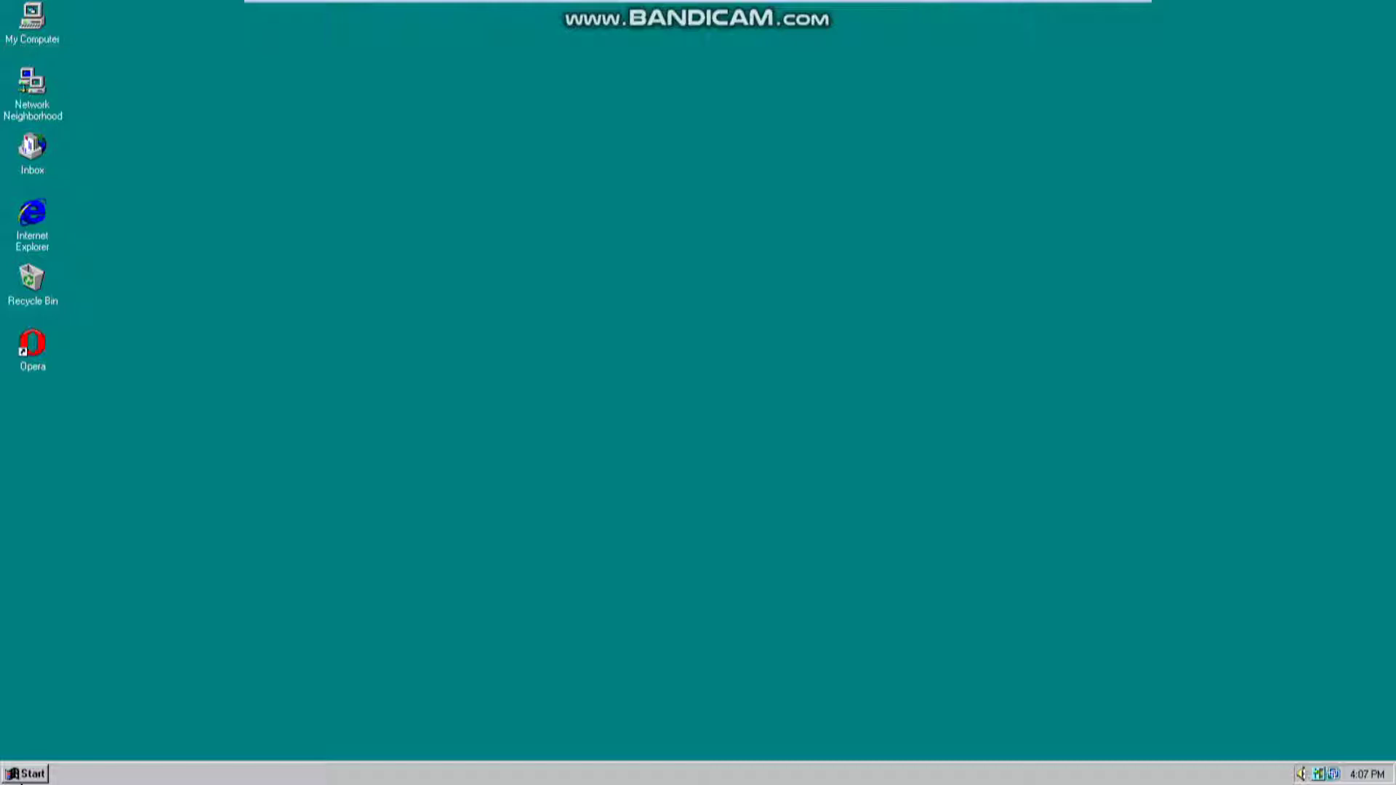
pyautogui.click(16, 775)
pyautogui.moveTo(112, 572)
pyautogui.moveTo(187, 567)
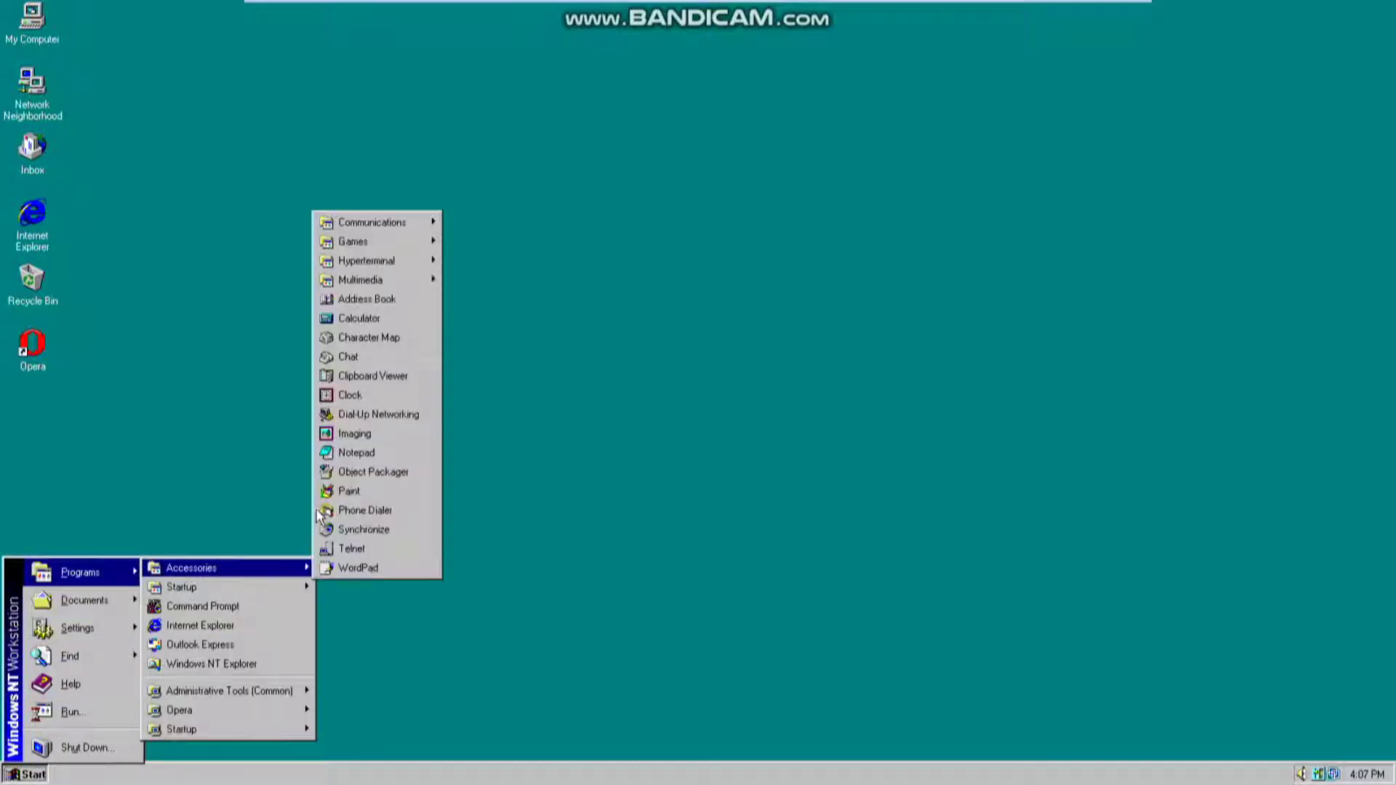
pyautogui.click(189, 645)
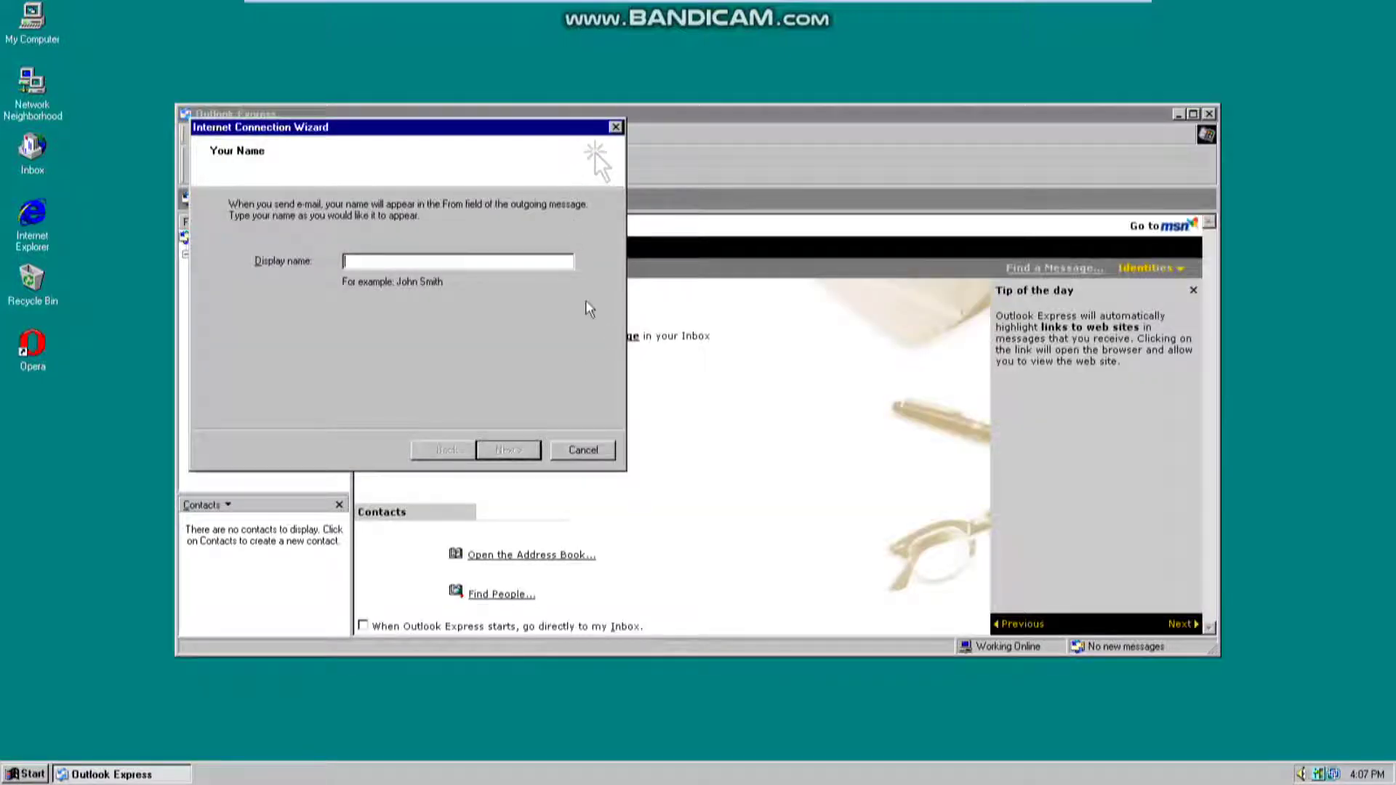
pyautogui.click(583, 450)
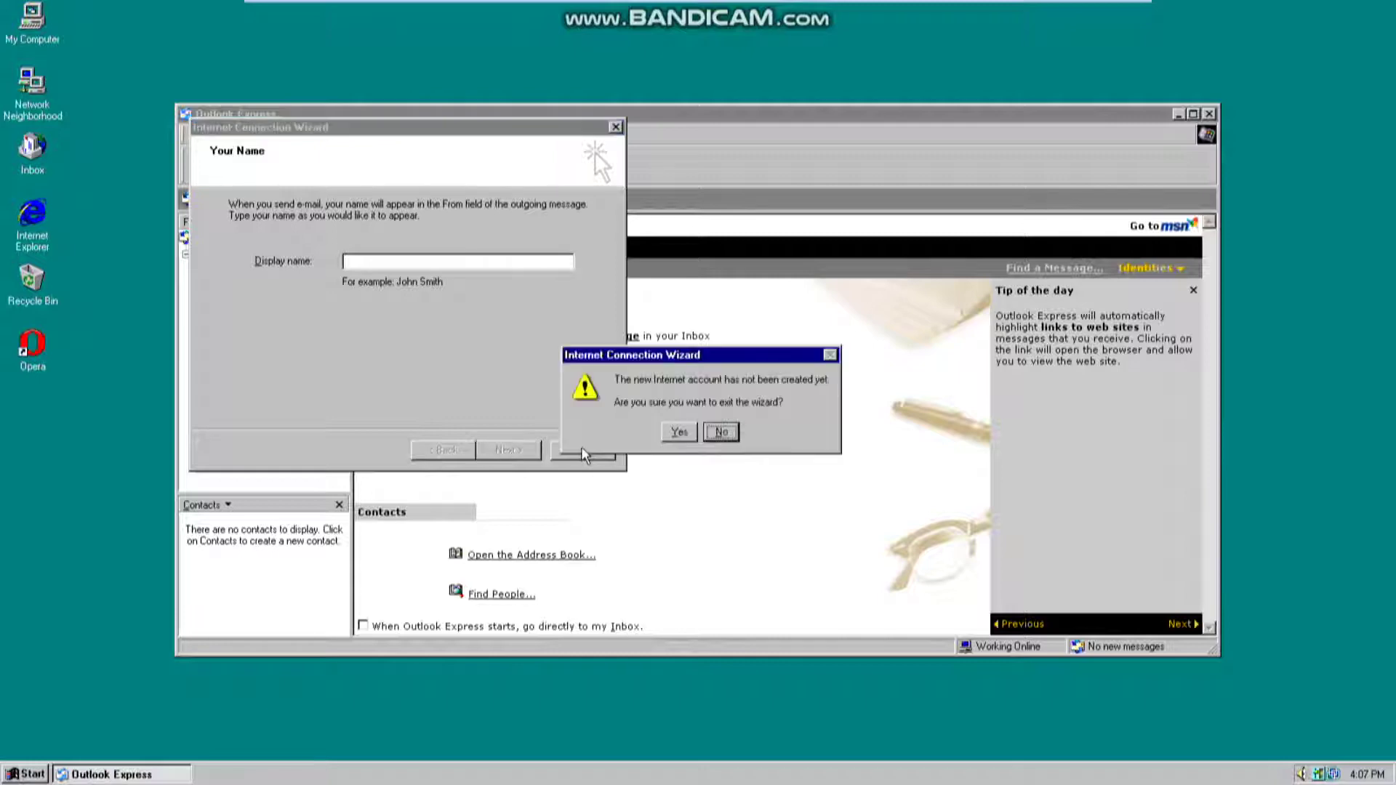
pyautogui.click(679, 432)
pyautogui.click(384, 133)
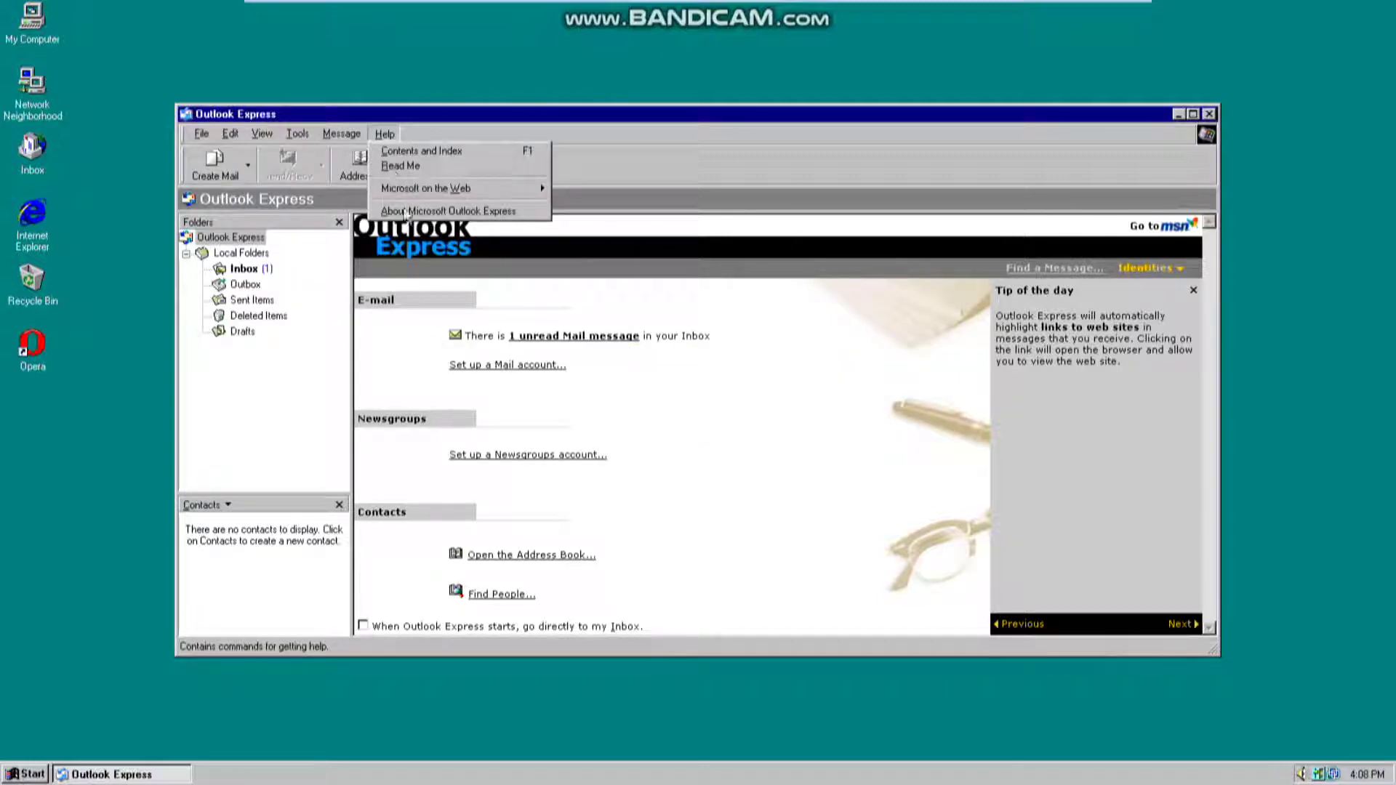
pyautogui.click(405, 211)
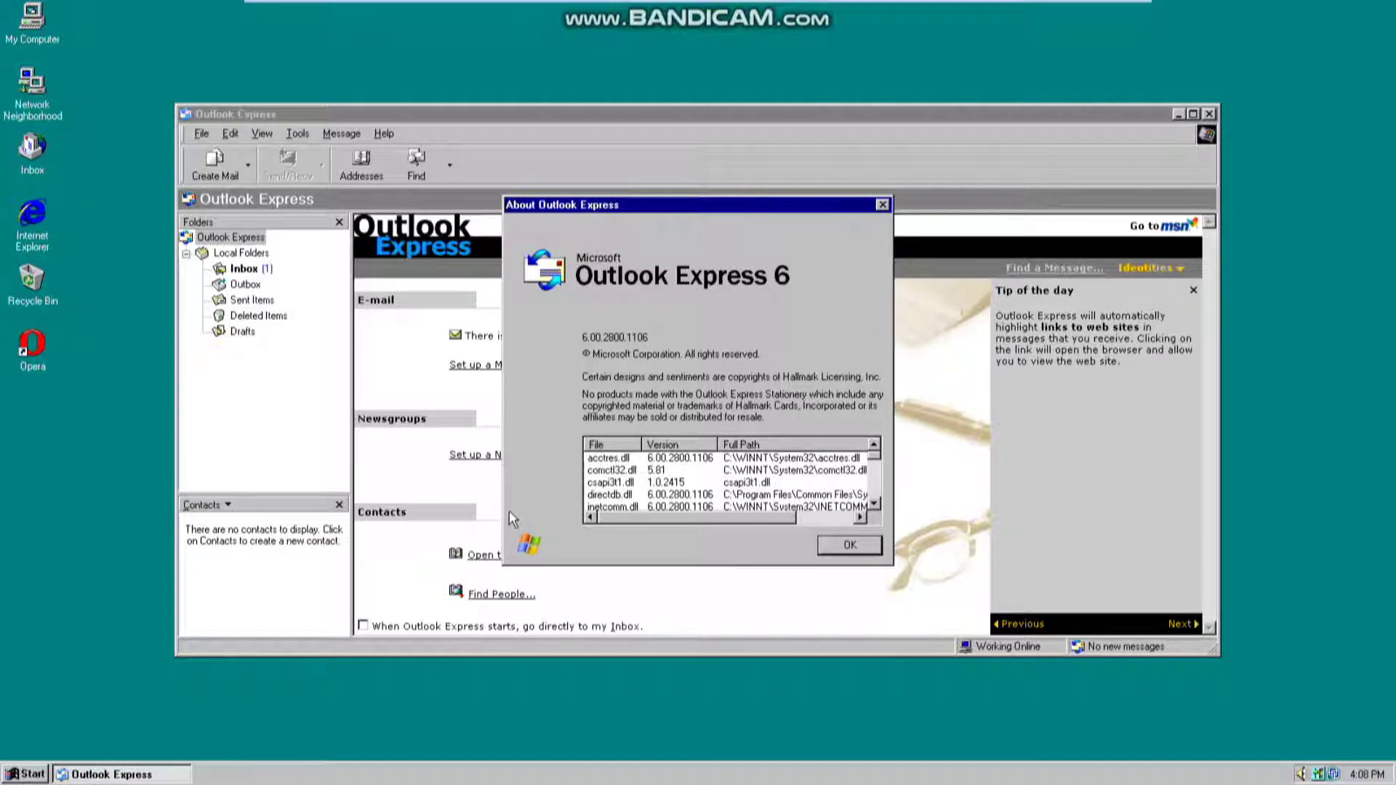
pyautogui.click(850, 545)
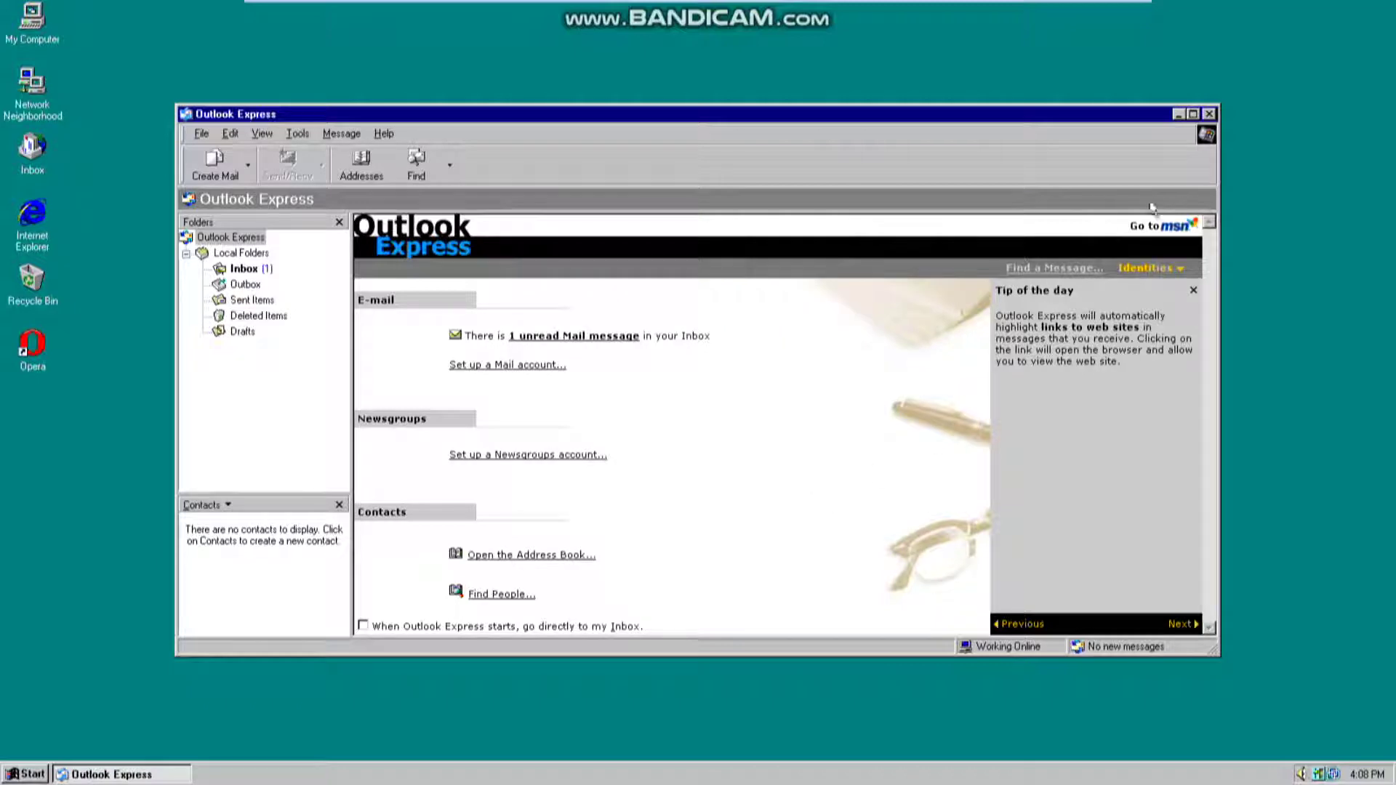
pyautogui.click(1209, 115)
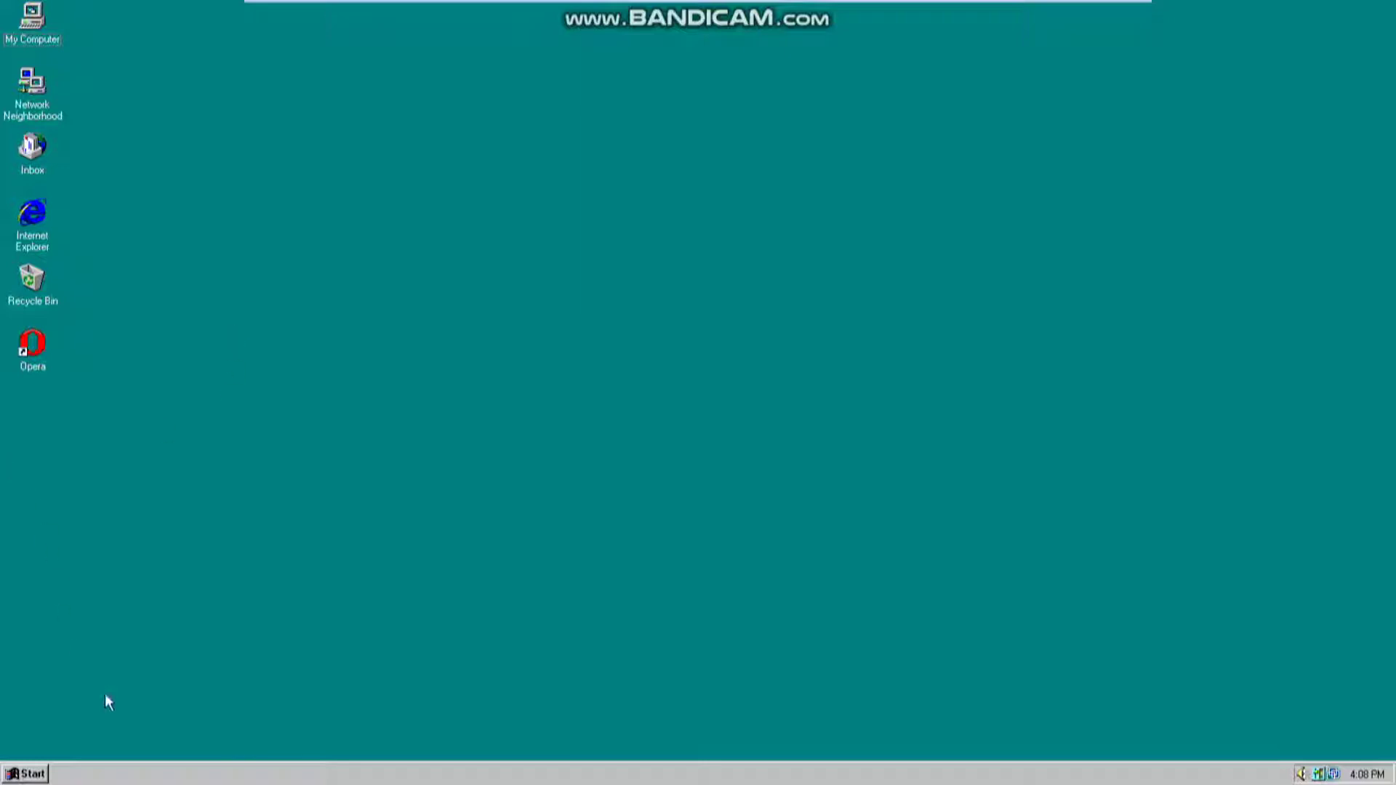
# - Open the Run dialog from Start, move it, and cancel it
pyautogui.click(29, 777)
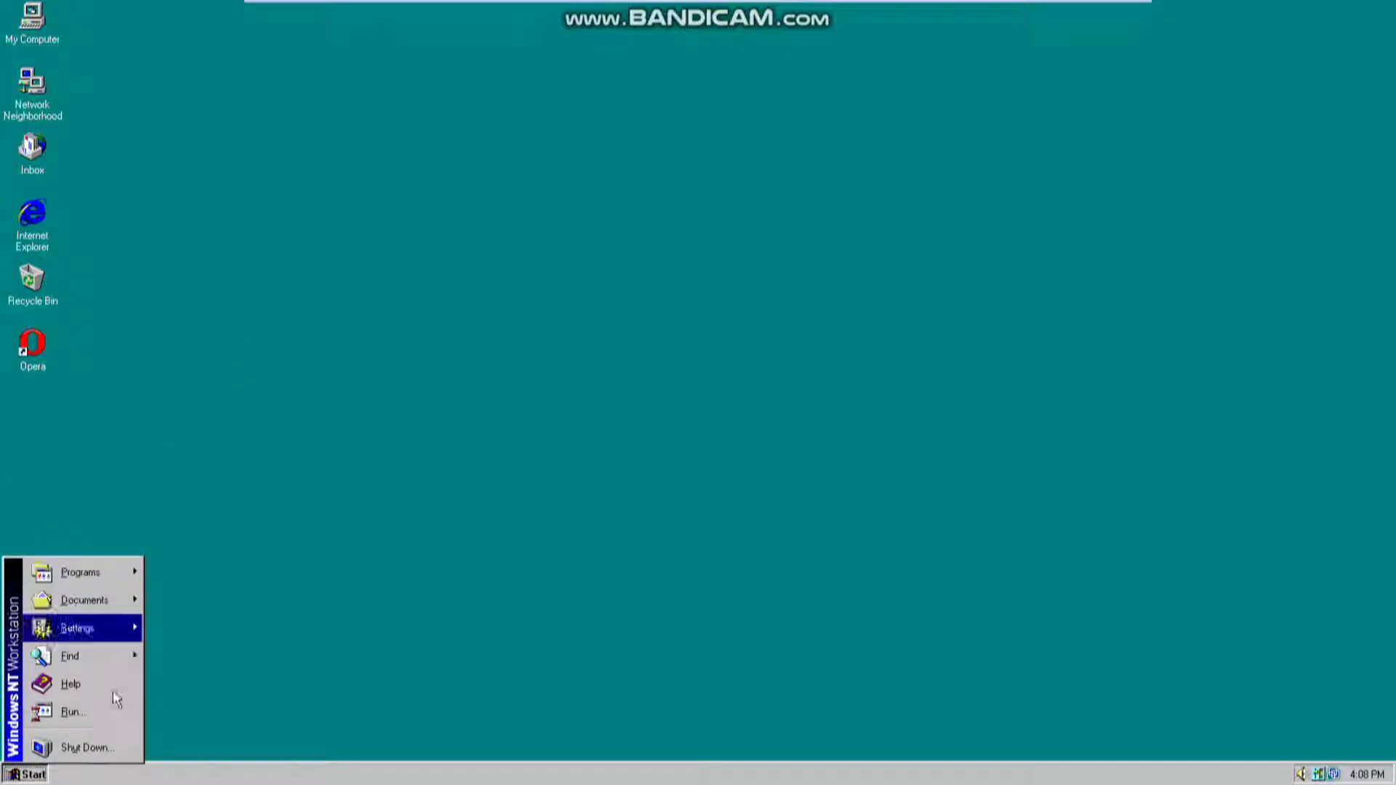
pyautogui.click(115, 713)
pyautogui.moveTo(139, 617); pyautogui.dragTo(182, 490)
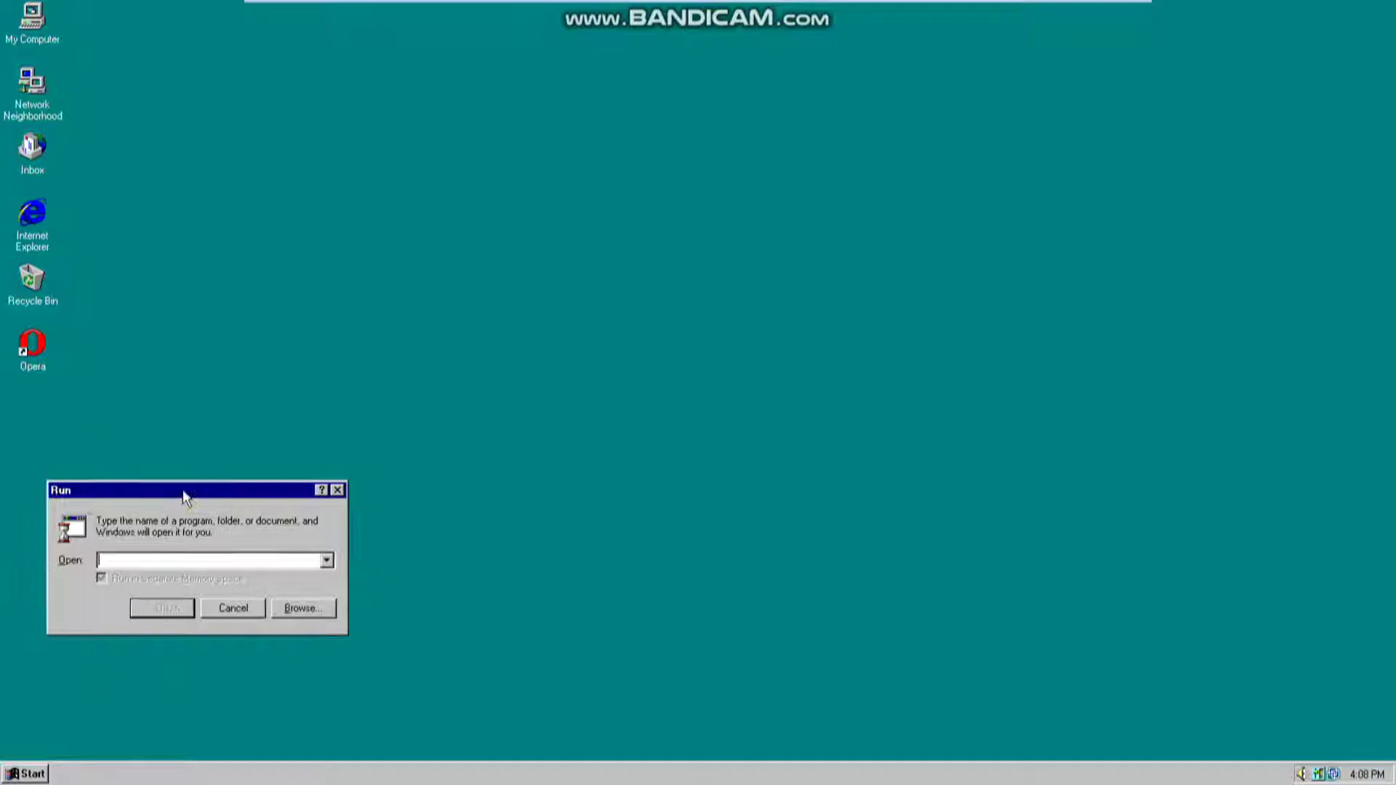
pyautogui.click(240, 606)
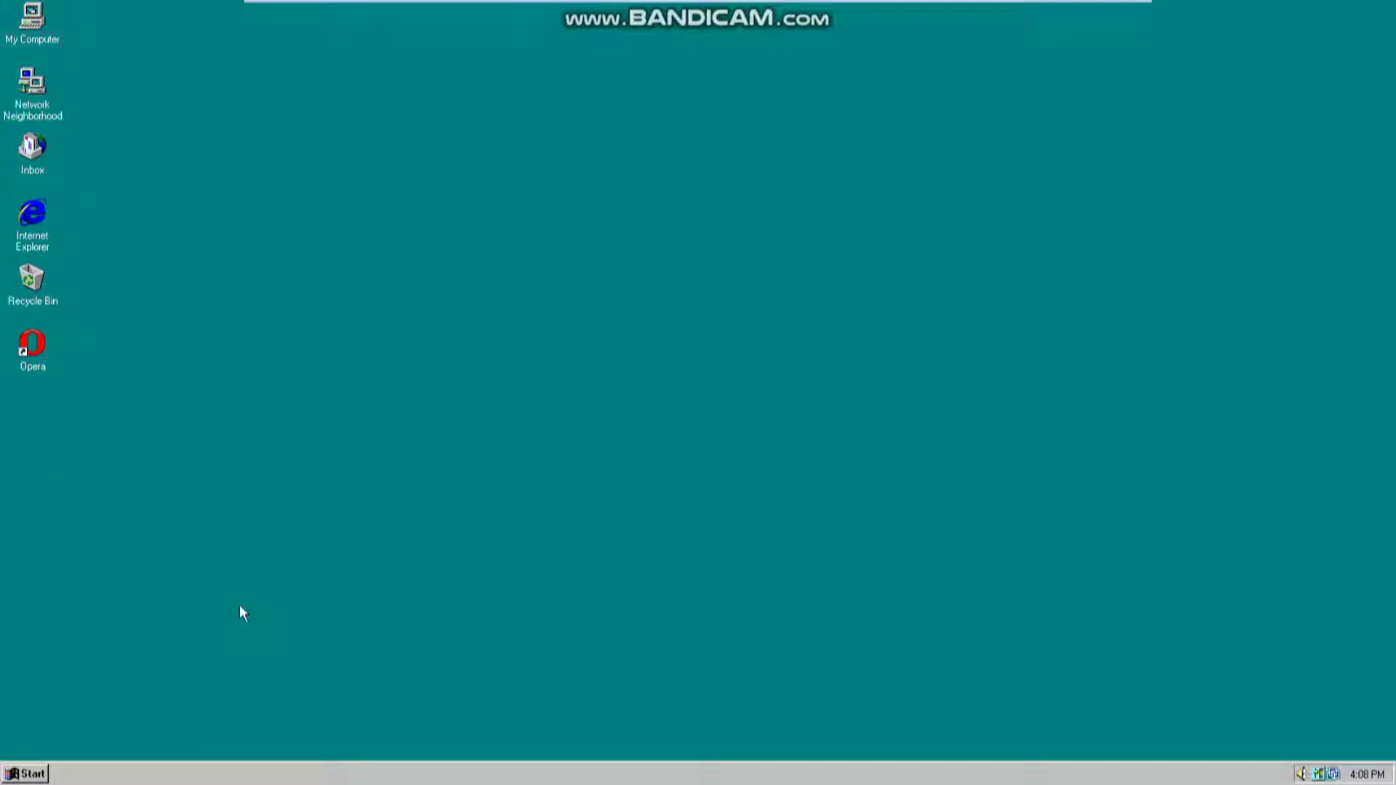
# - Browse the Start > Programs > Accessories menu again
pyautogui.click(25, 777)
pyautogui.moveTo(80, 572)
pyautogui.moveTo(266, 567)
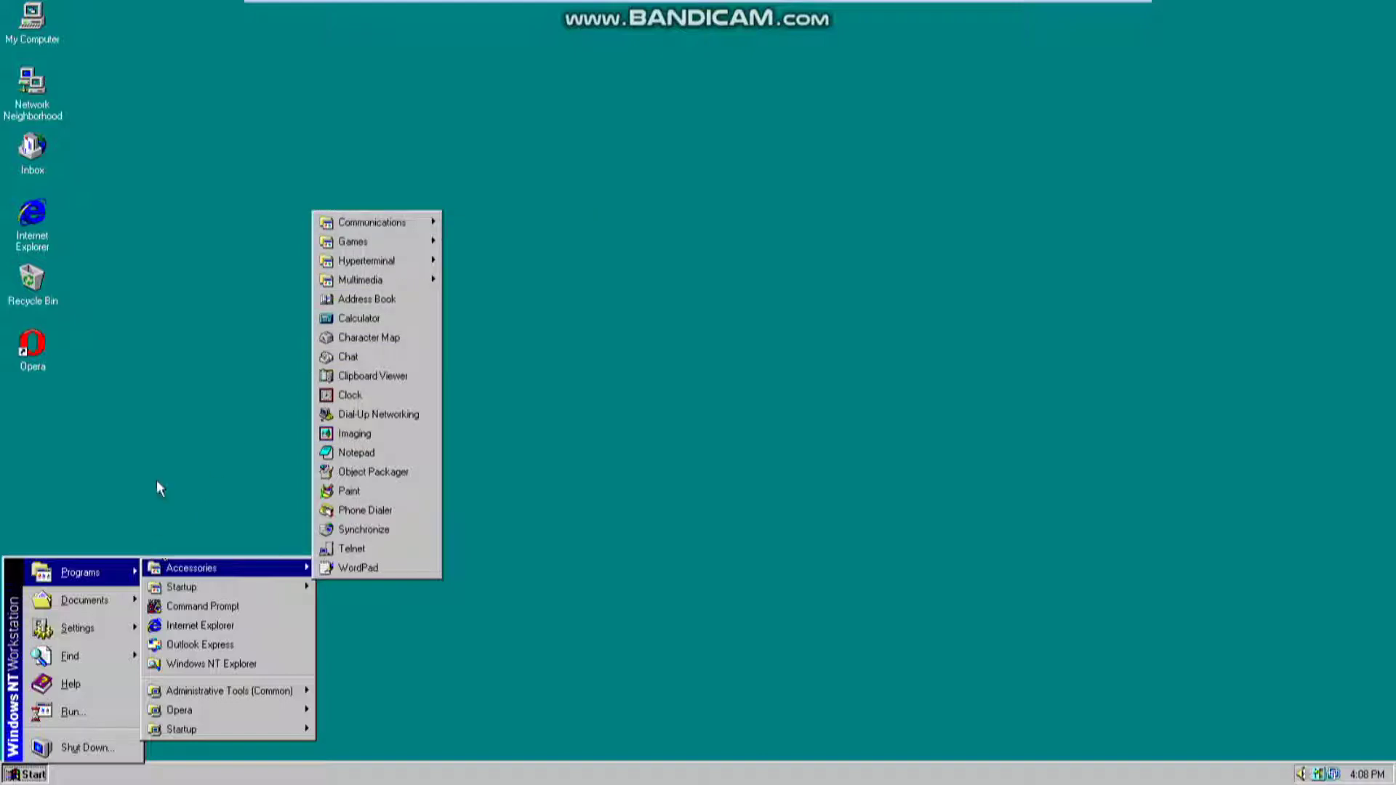
pyautogui.moveTo(109, 630)
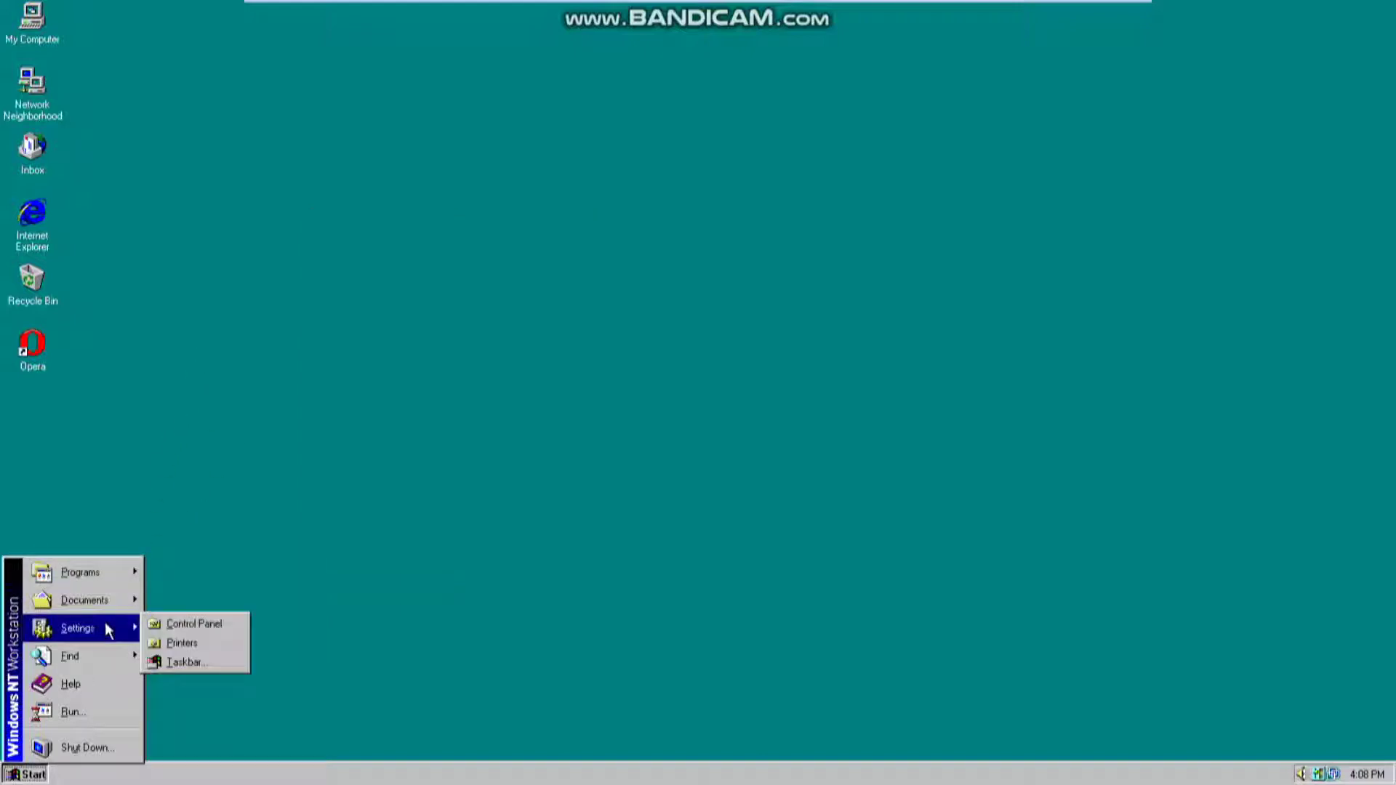
pyautogui.click(224, 294)
pyautogui.doubleClick(38, 25)
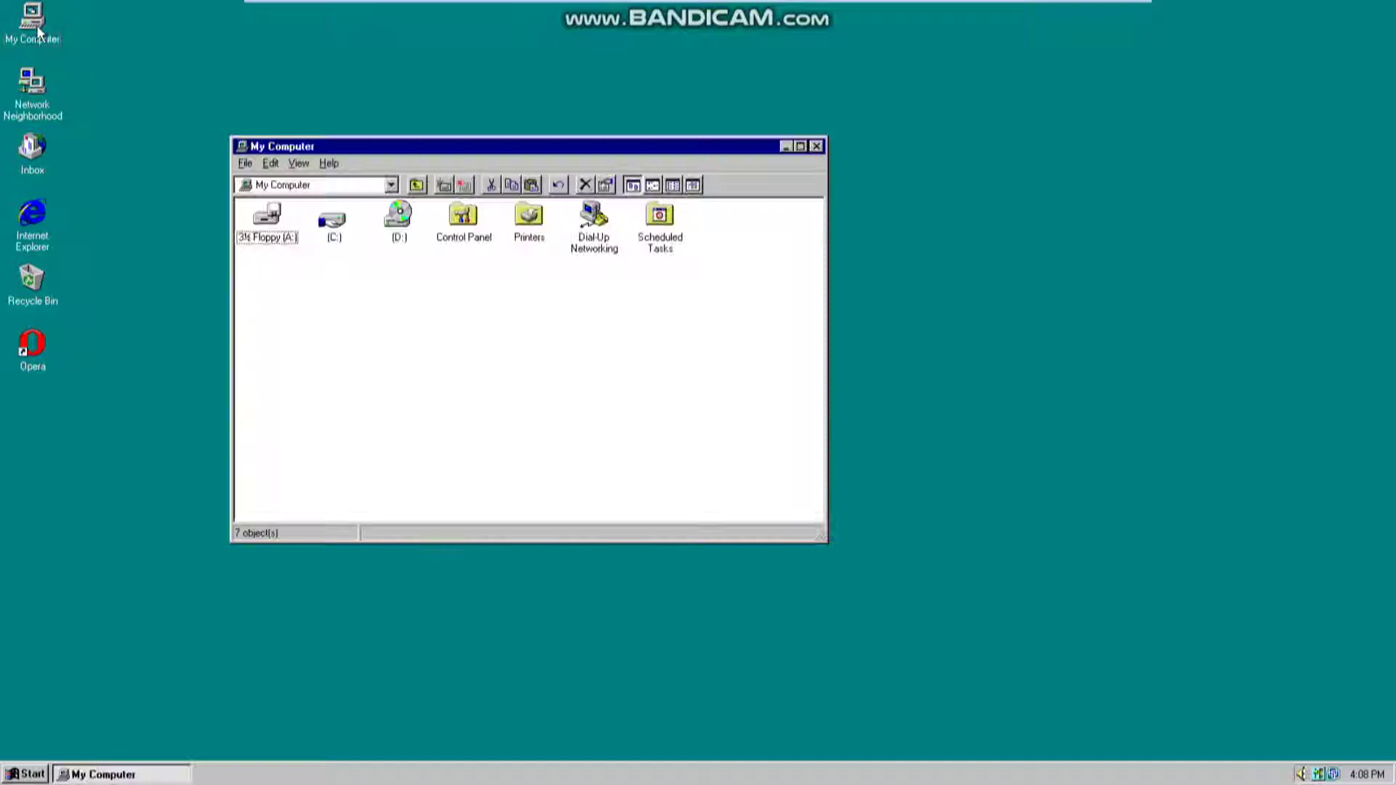
pyautogui.doubleClick(335, 221)
pyautogui.click(299, 163)
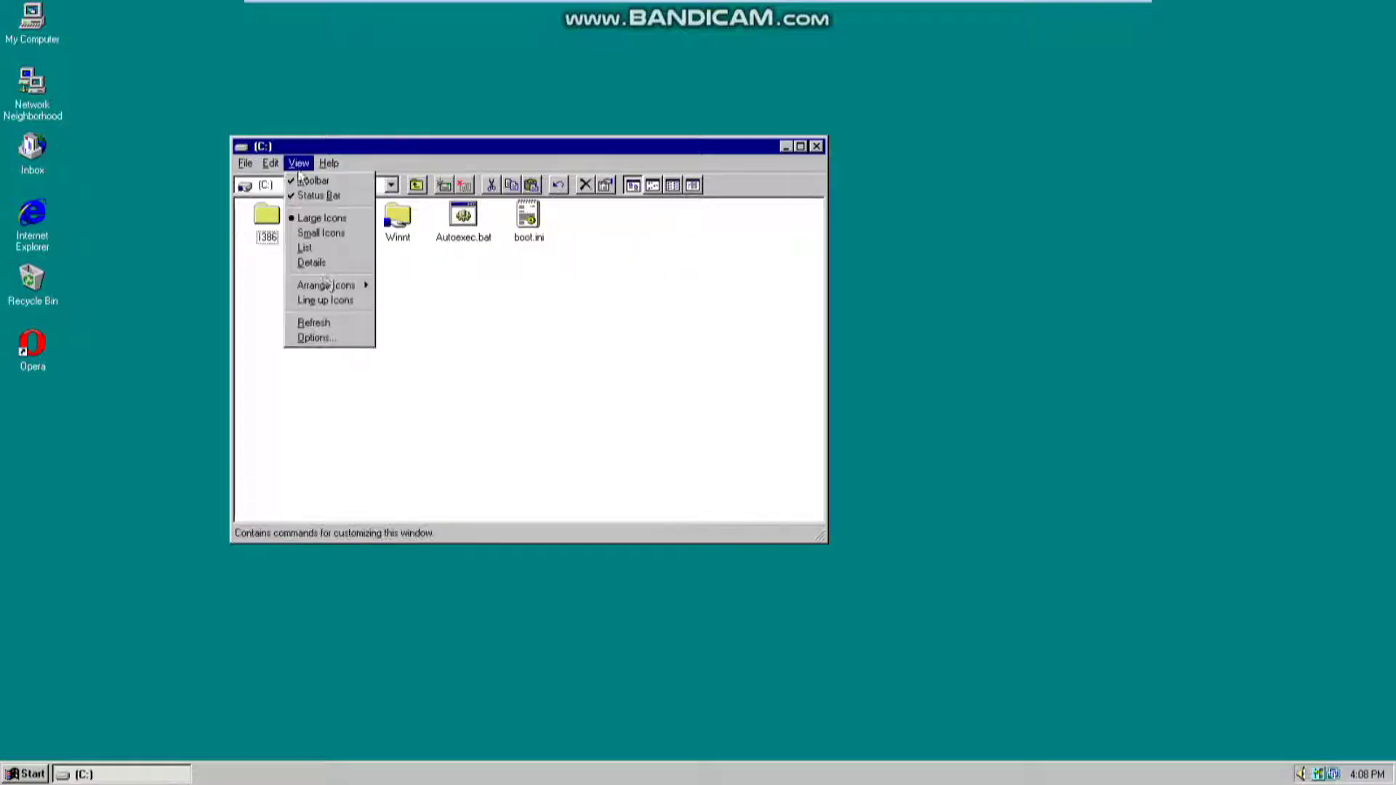
pyautogui.click(316, 338)
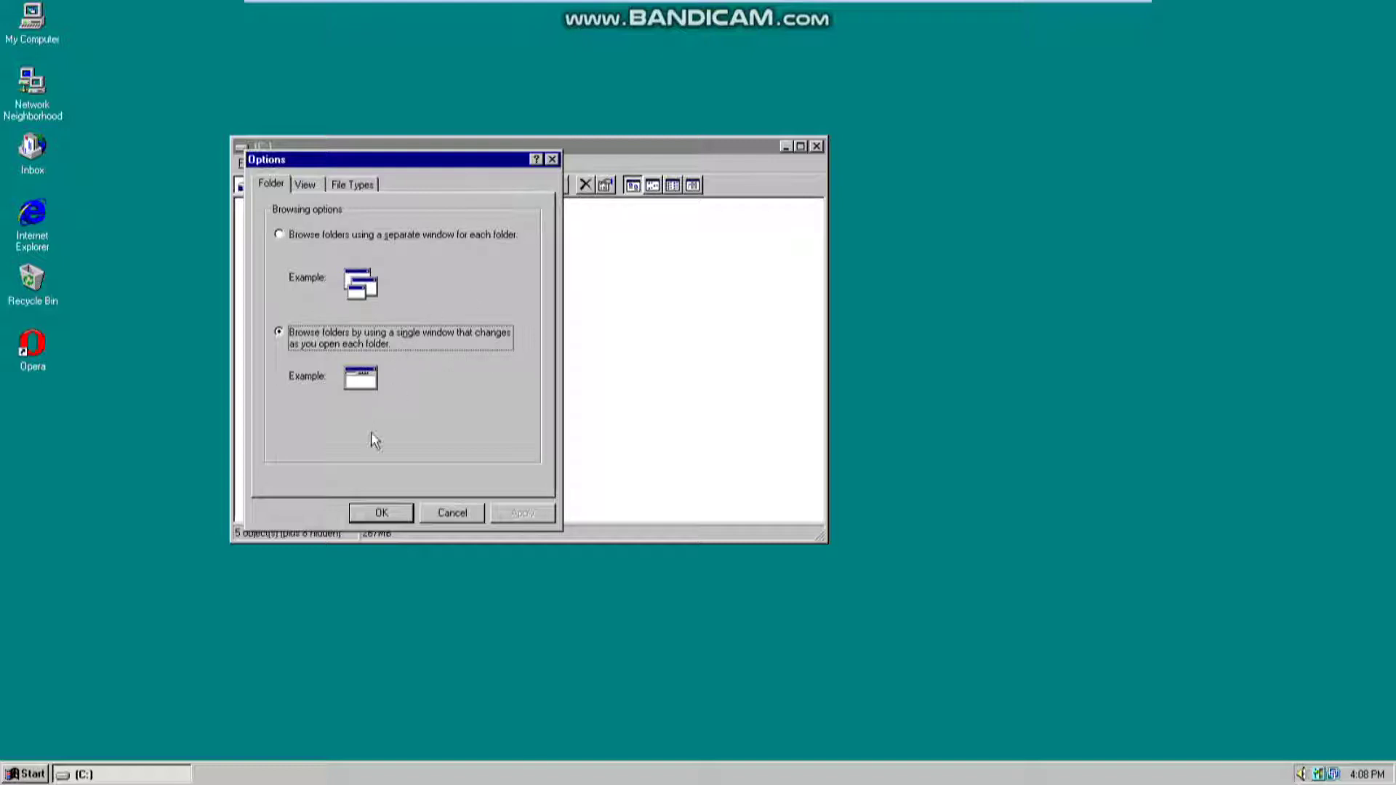
pyautogui.click(375, 516)
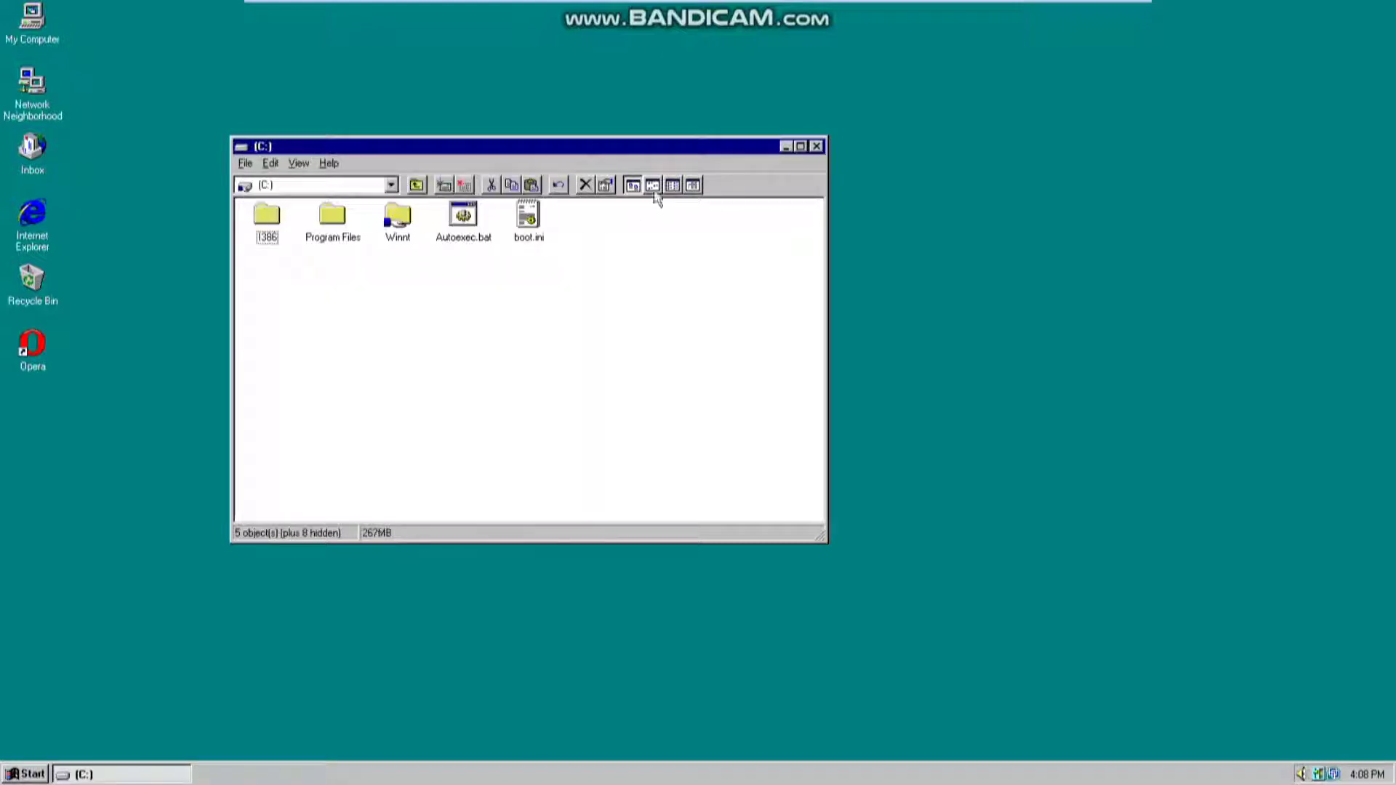
pyautogui.click(816, 146)
pyautogui.click(25, 774)
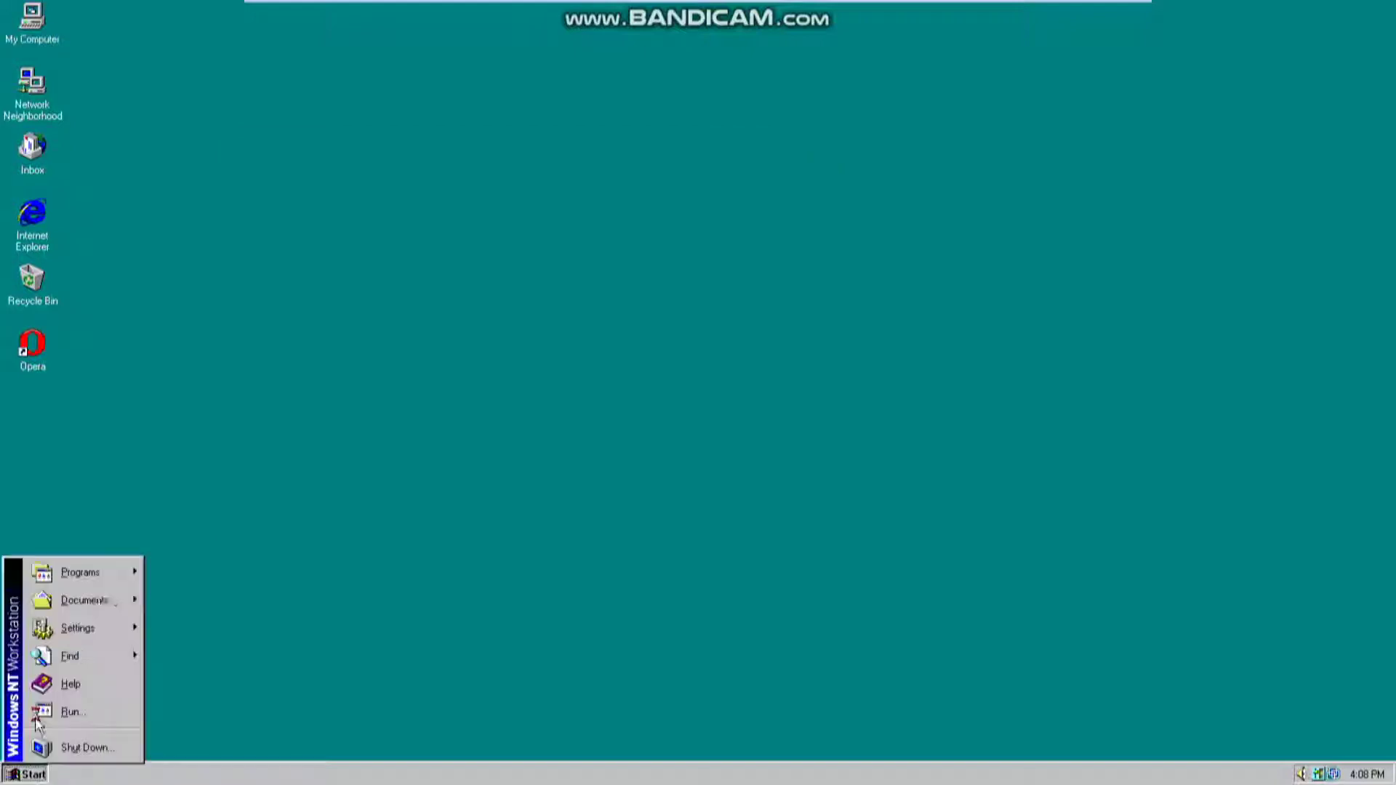
pyautogui.click(264, 664)
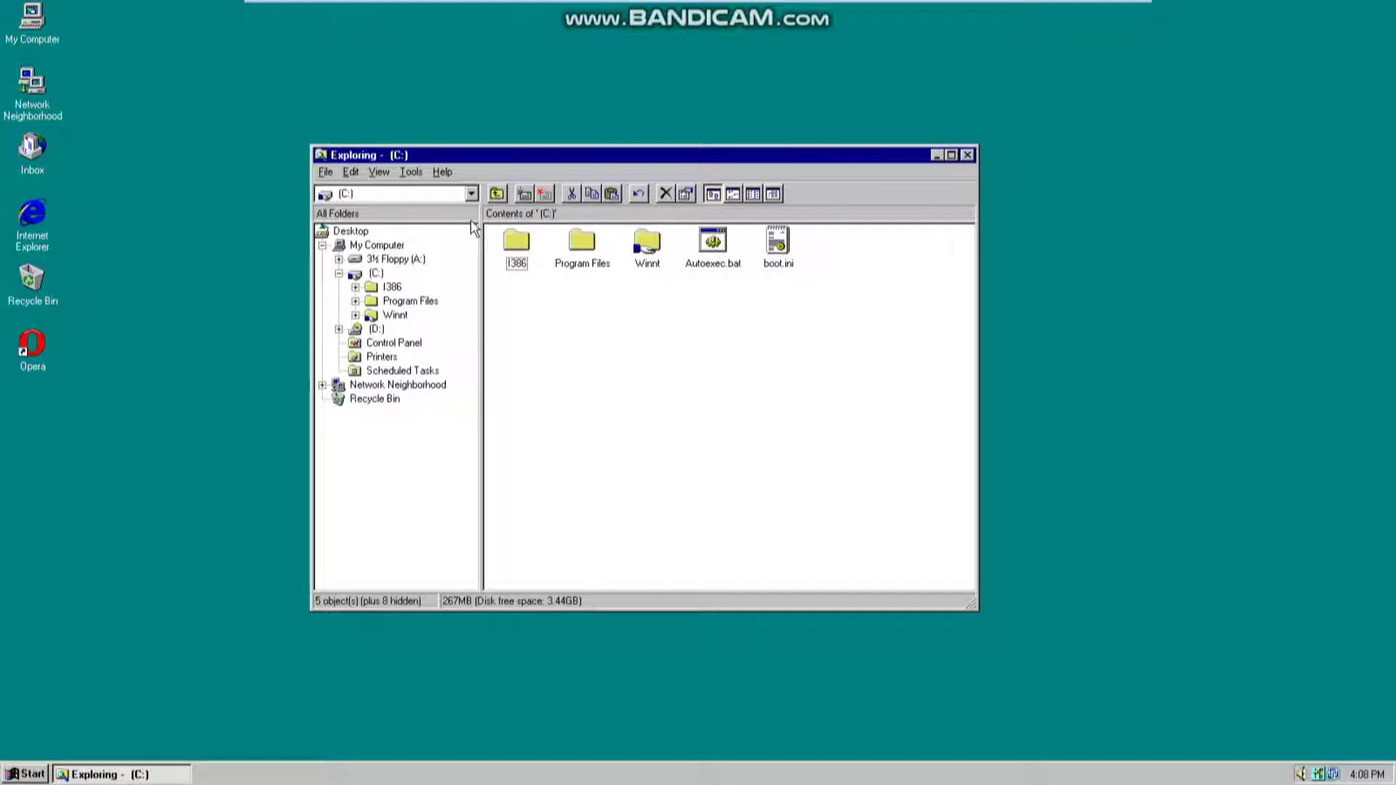
pyautogui.click(412, 171)
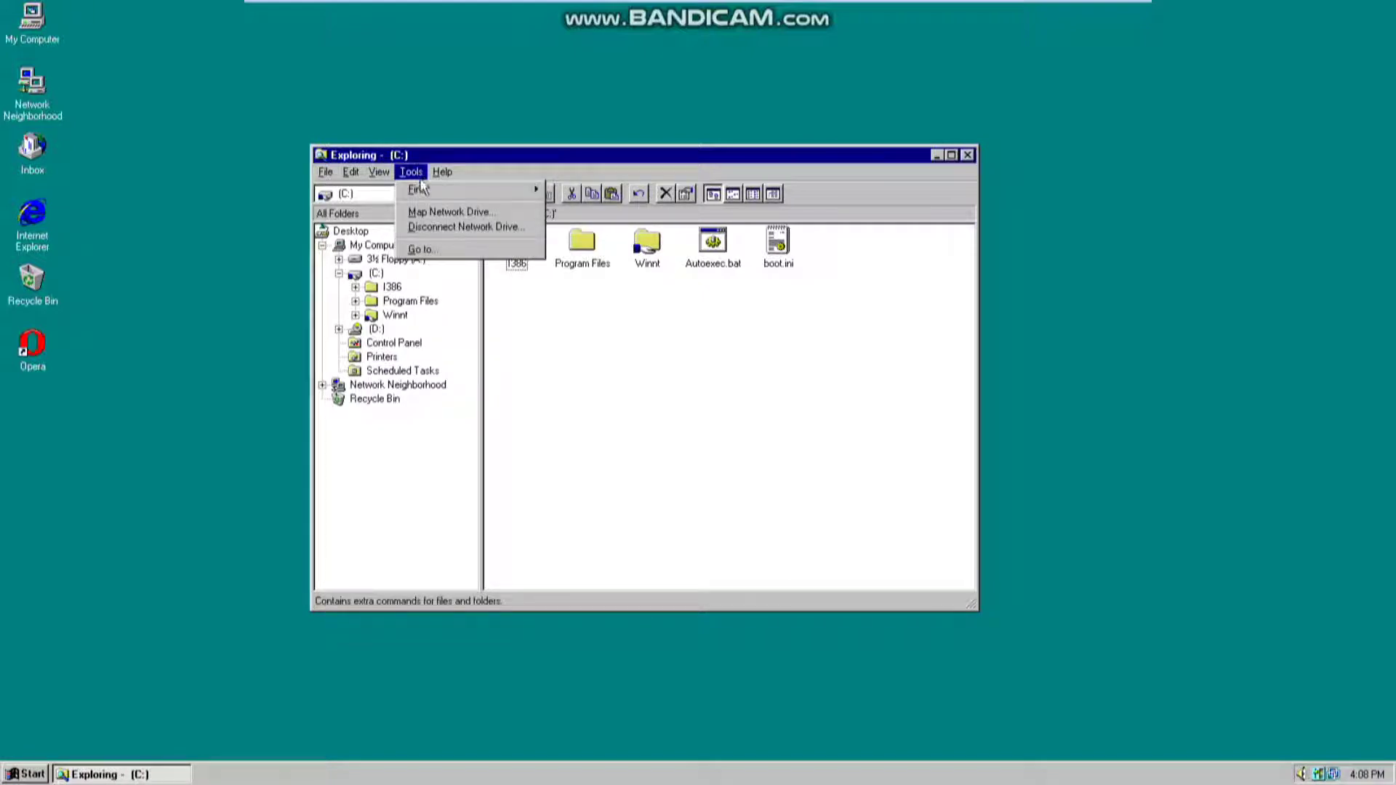
pyautogui.moveTo(379, 171)
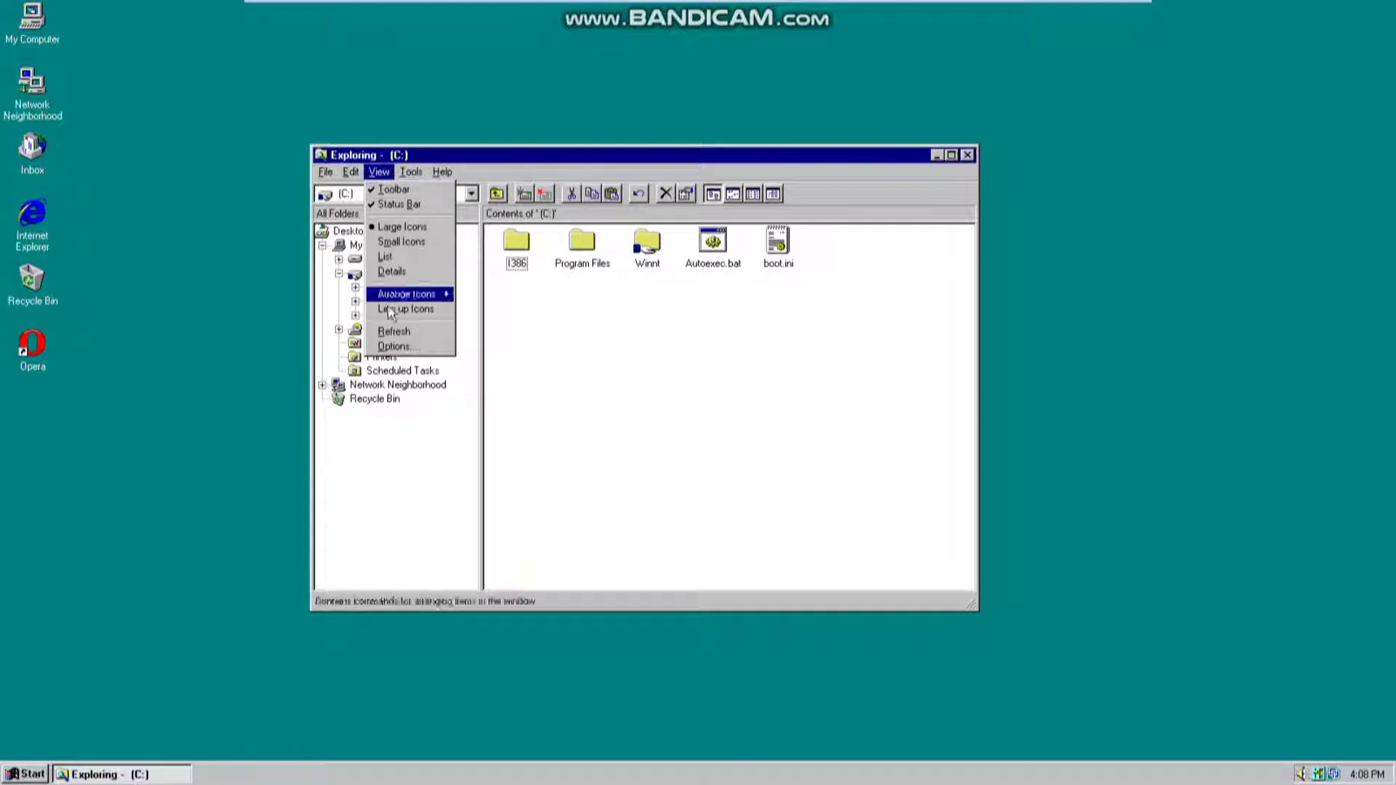
pyautogui.click(924, 165)
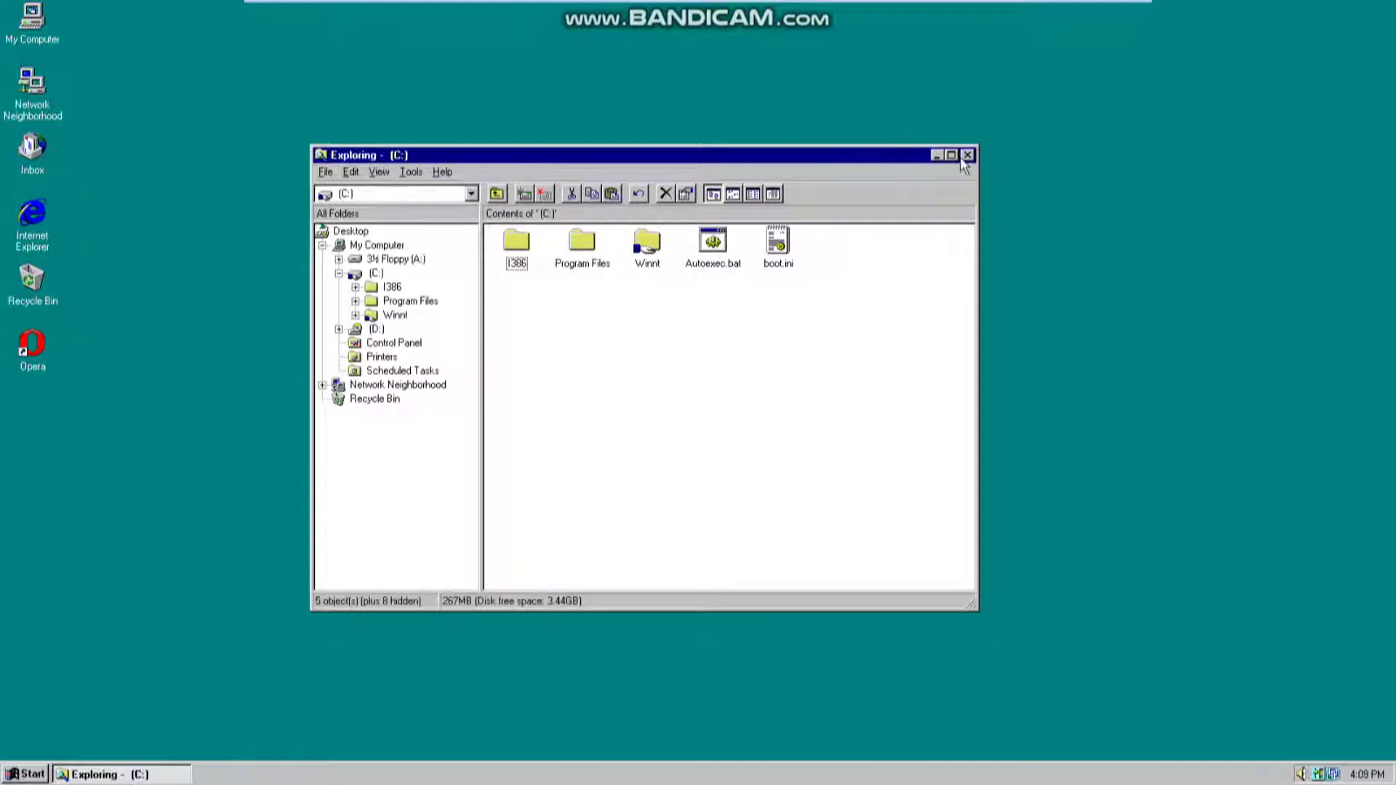
pyautogui.click(967, 155)
pyautogui.rightClick(95, 778)
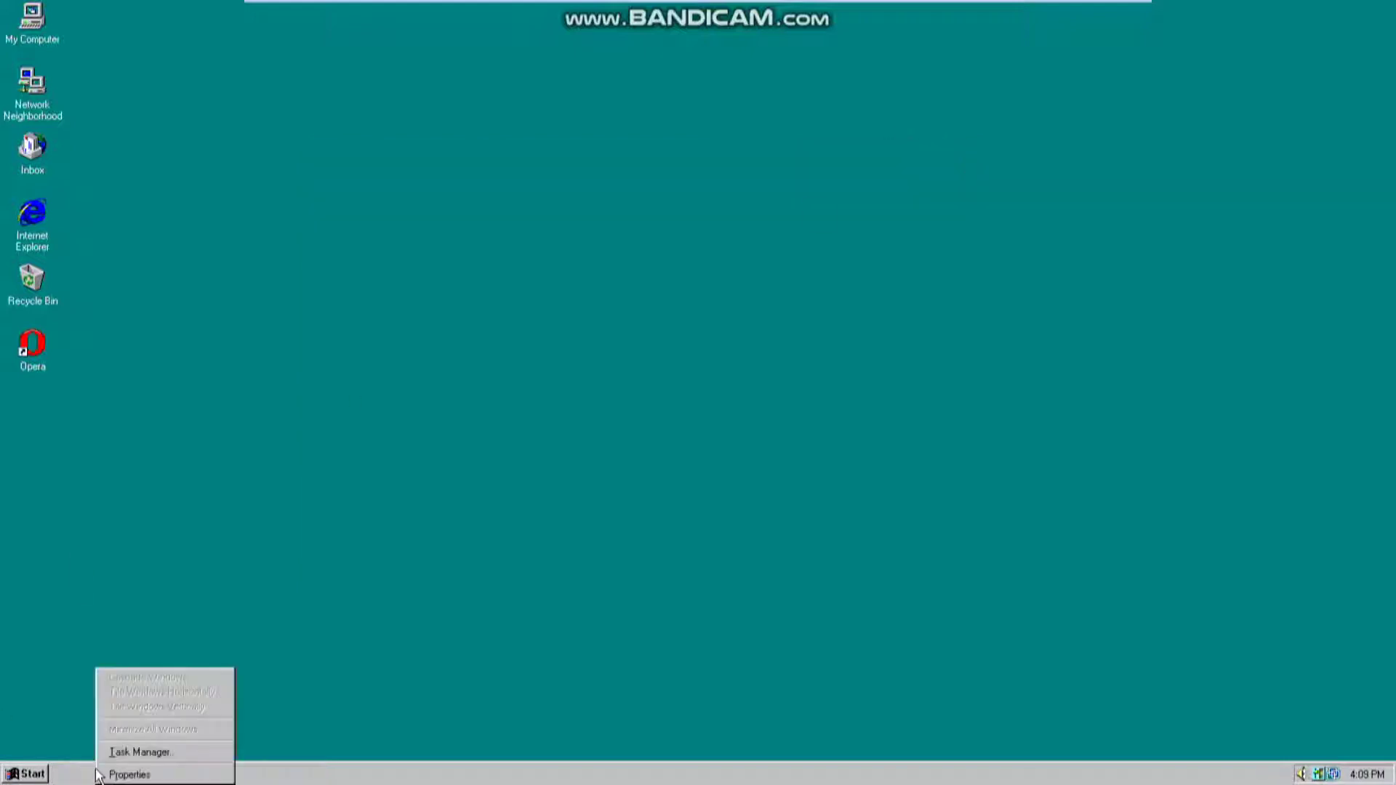
pyautogui.click(125, 750)
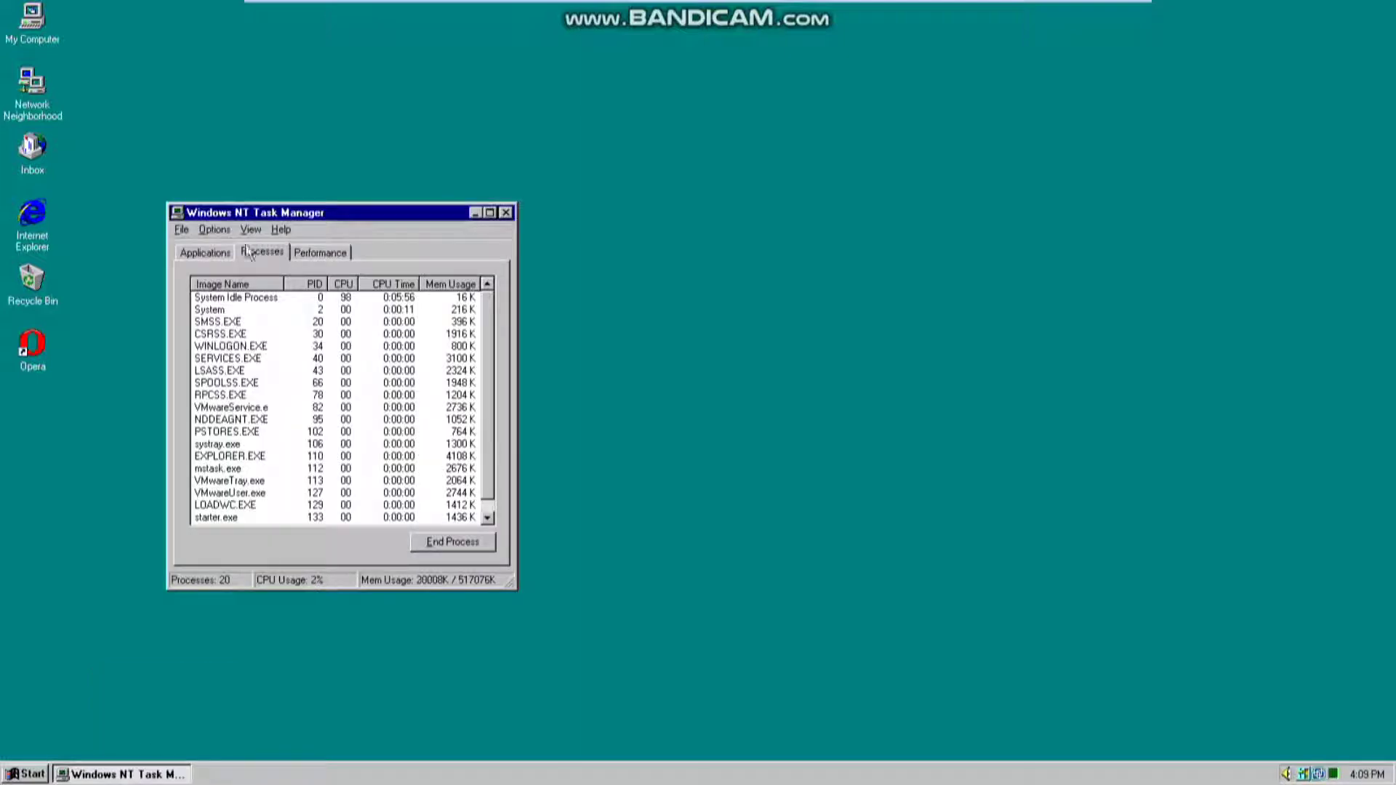
pyautogui.click(206, 252)
pyautogui.moveTo(301, 215); pyautogui.dragTo(420, 164)
pyautogui.click(449, 177)
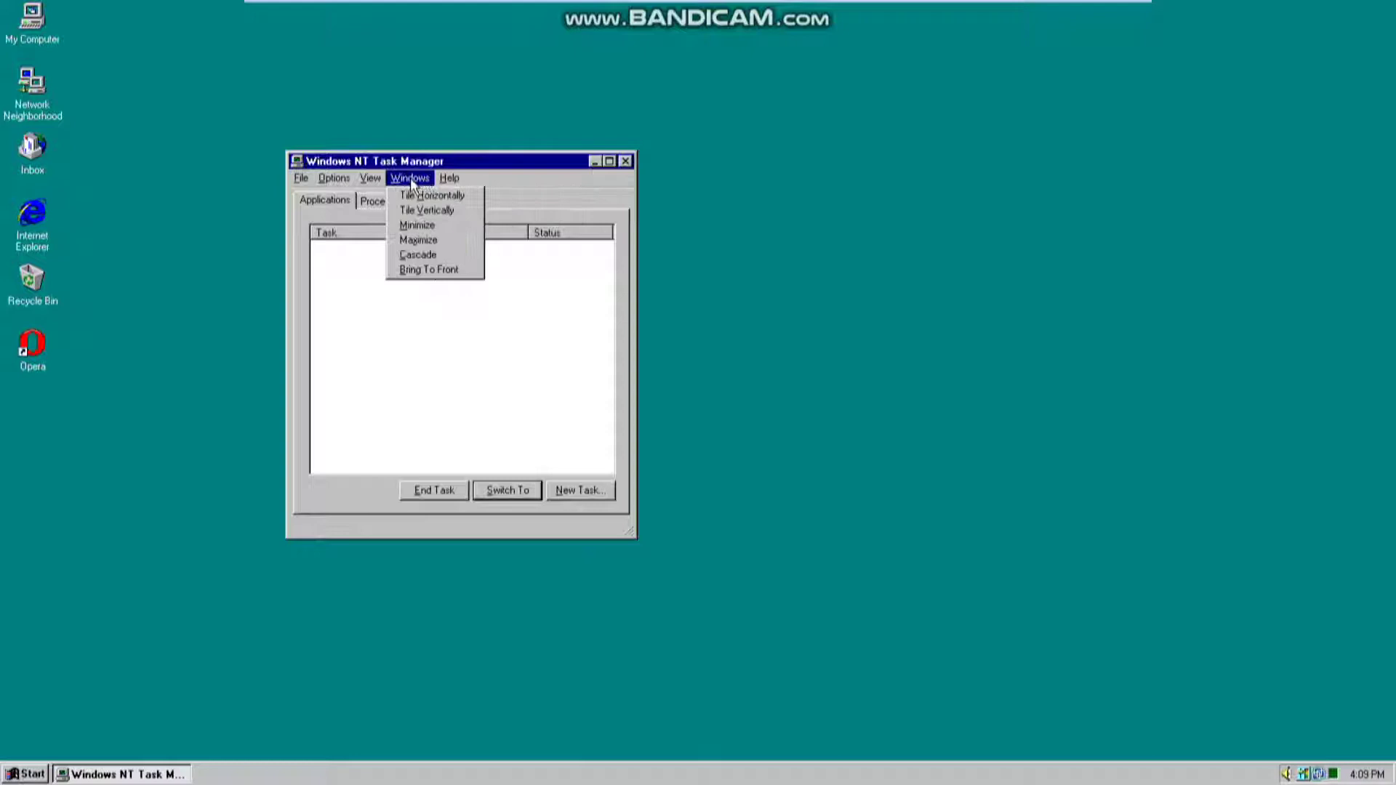
pyautogui.click(477, 218)
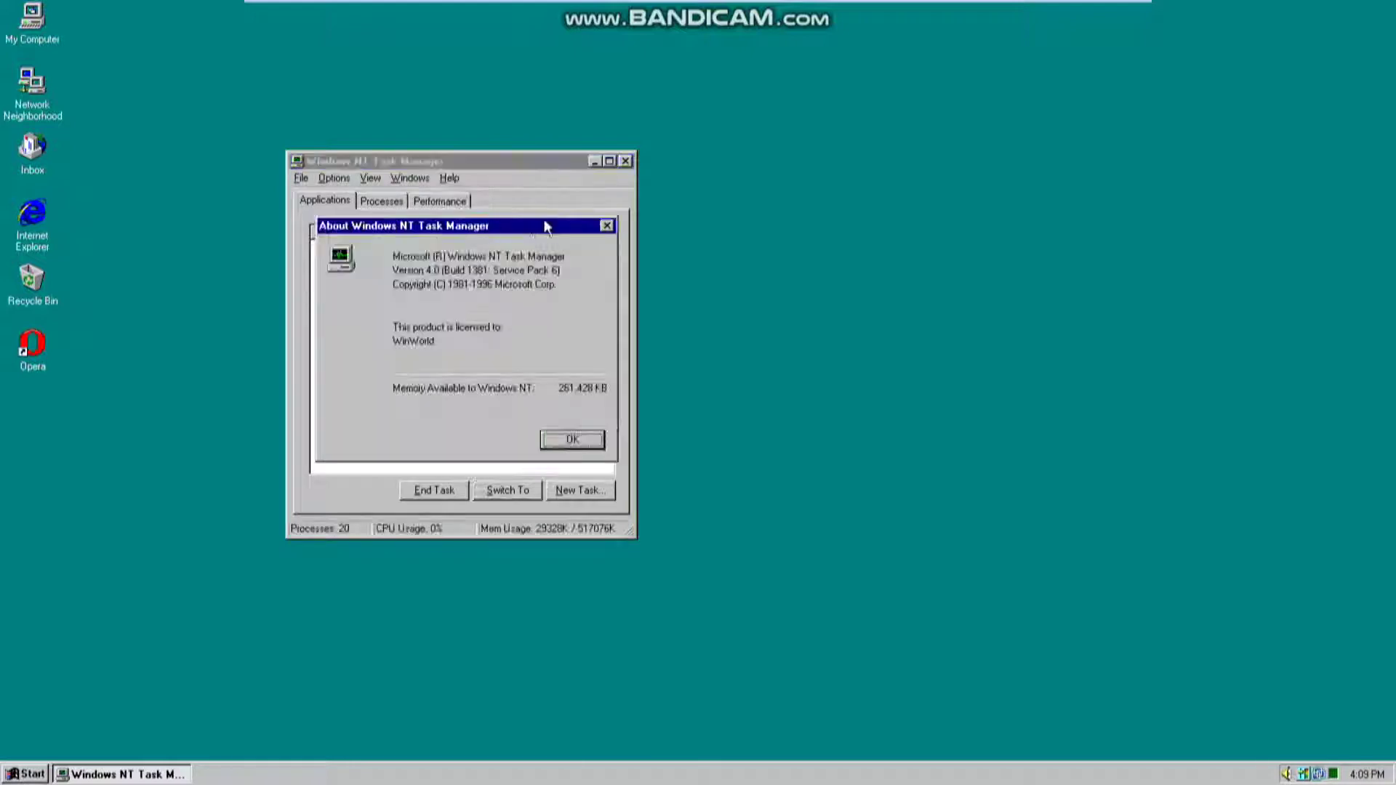
pyautogui.click(606, 227)
pyautogui.click(382, 201)
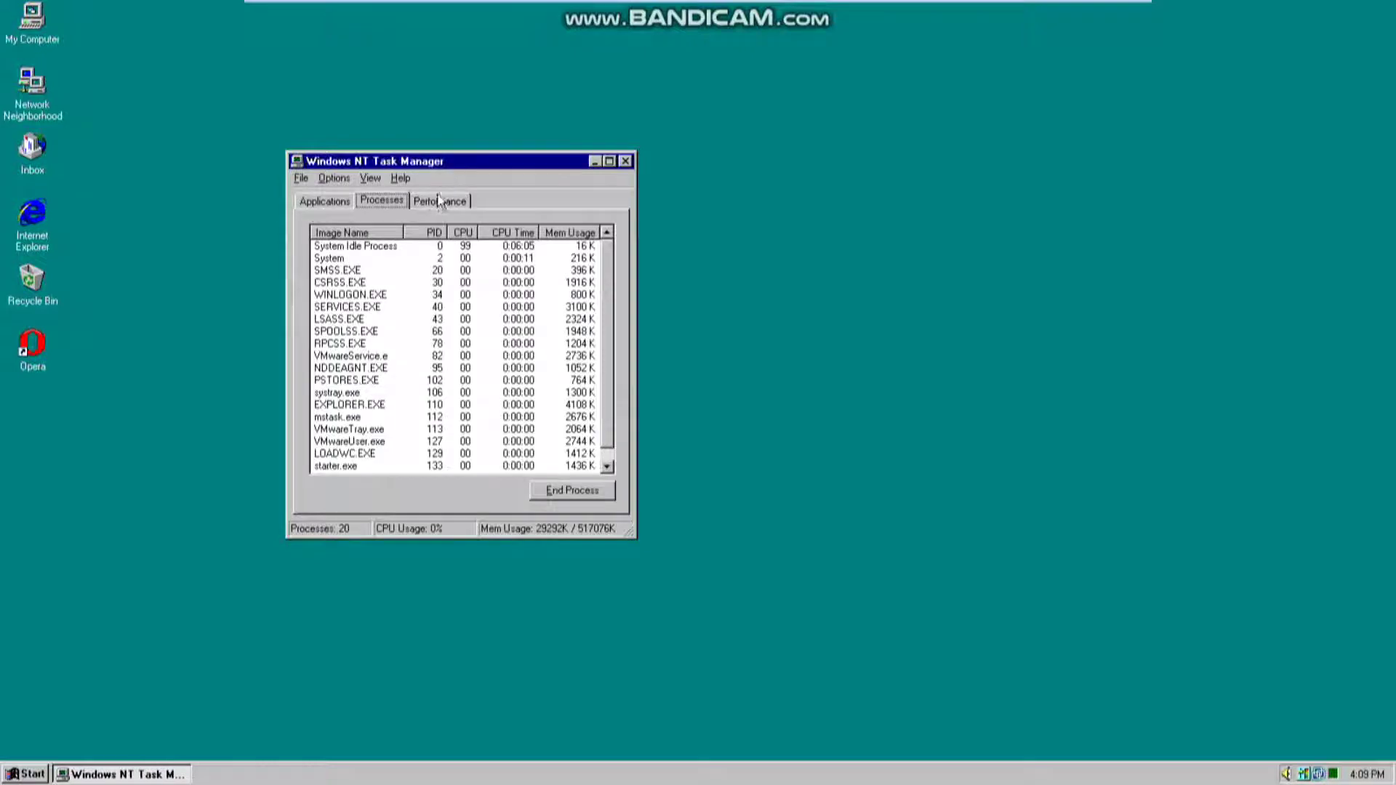
pyautogui.click(439, 200)
pyautogui.click(380, 201)
pyautogui.click(324, 200)
pyautogui.click(429, 202)
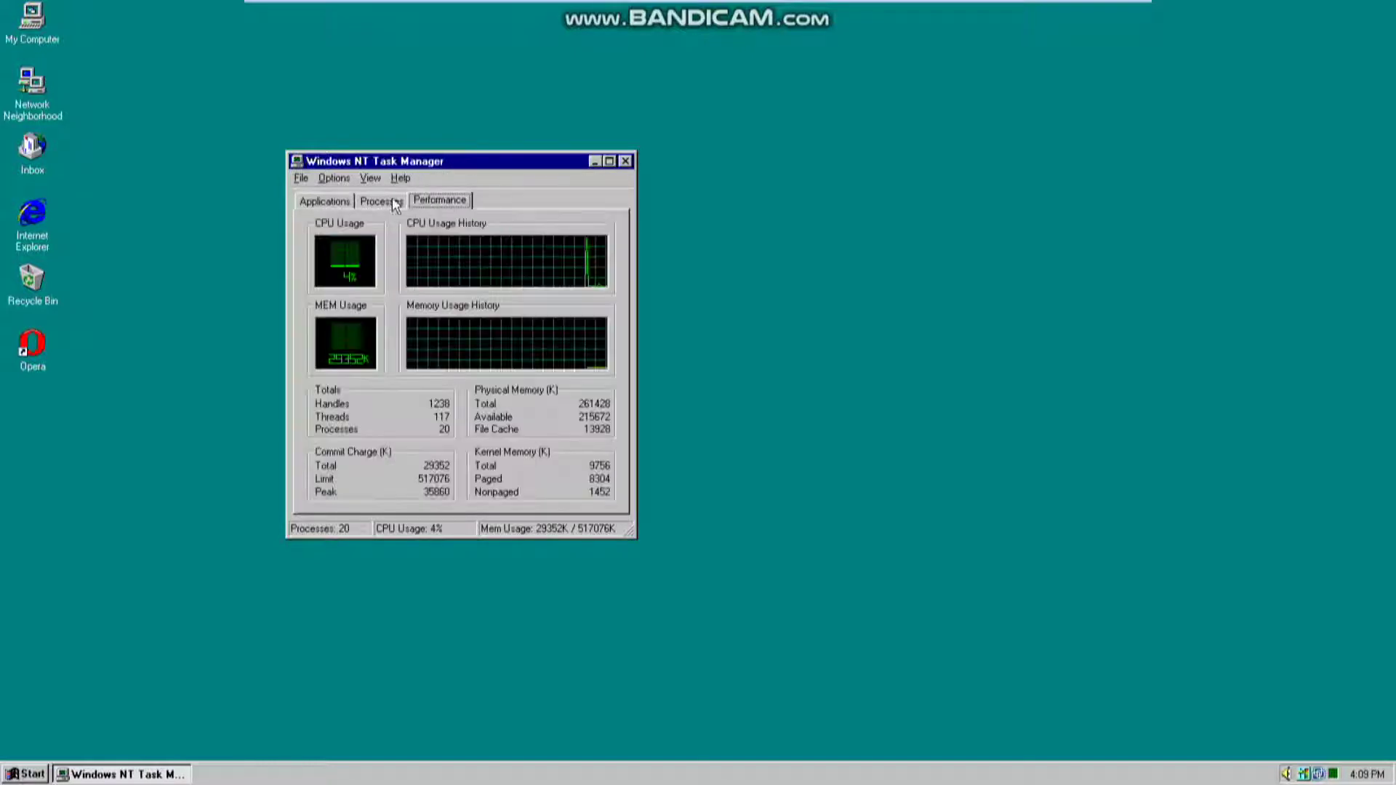
pyautogui.click(382, 200)
pyautogui.click(324, 201)
pyautogui.click(439, 200)
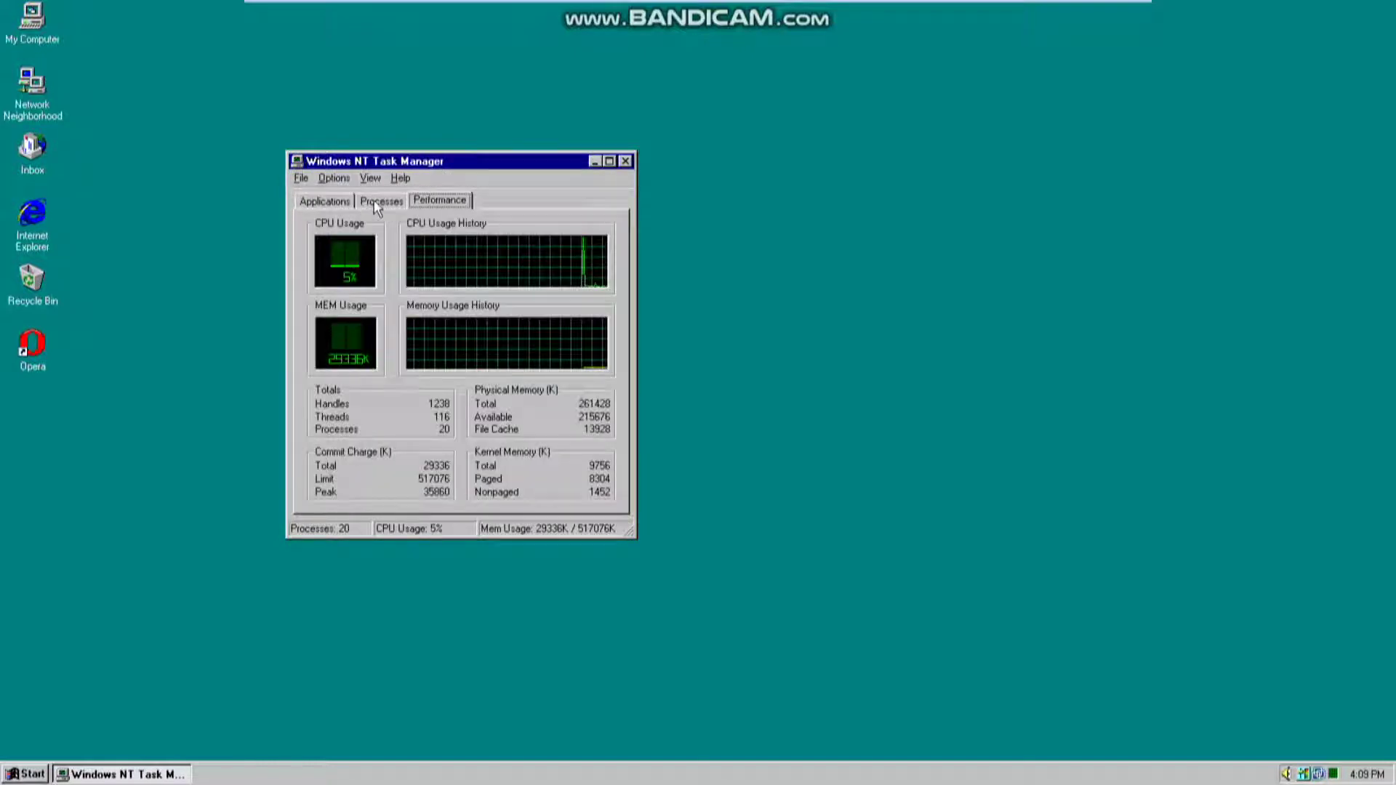
pyautogui.click(377, 201)
pyautogui.click(331, 202)
pyautogui.click(435, 202)
pyautogui.click(324, 202)
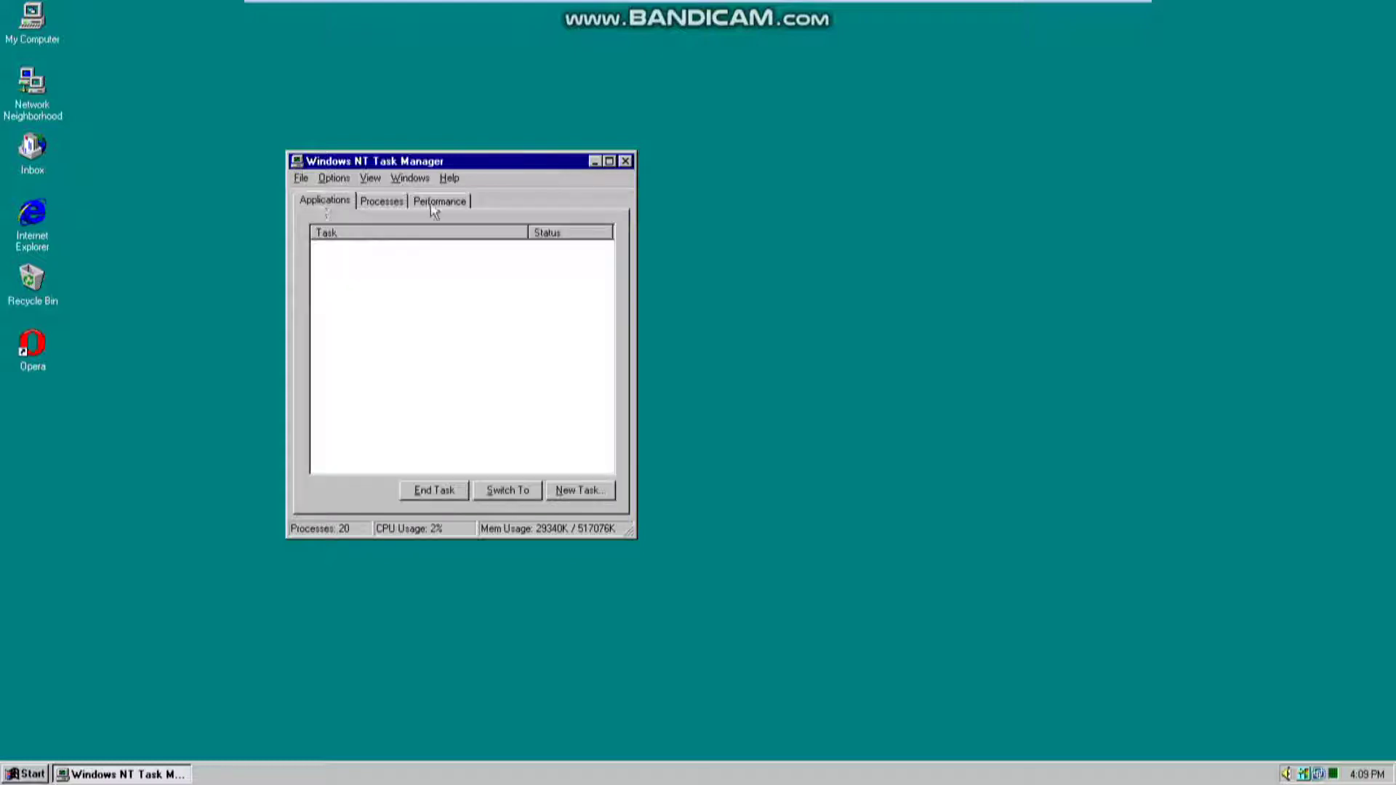
pyautogui.click(380, 201)
pyautogui.click(325, 201)
pyautogui.click(439, 201)
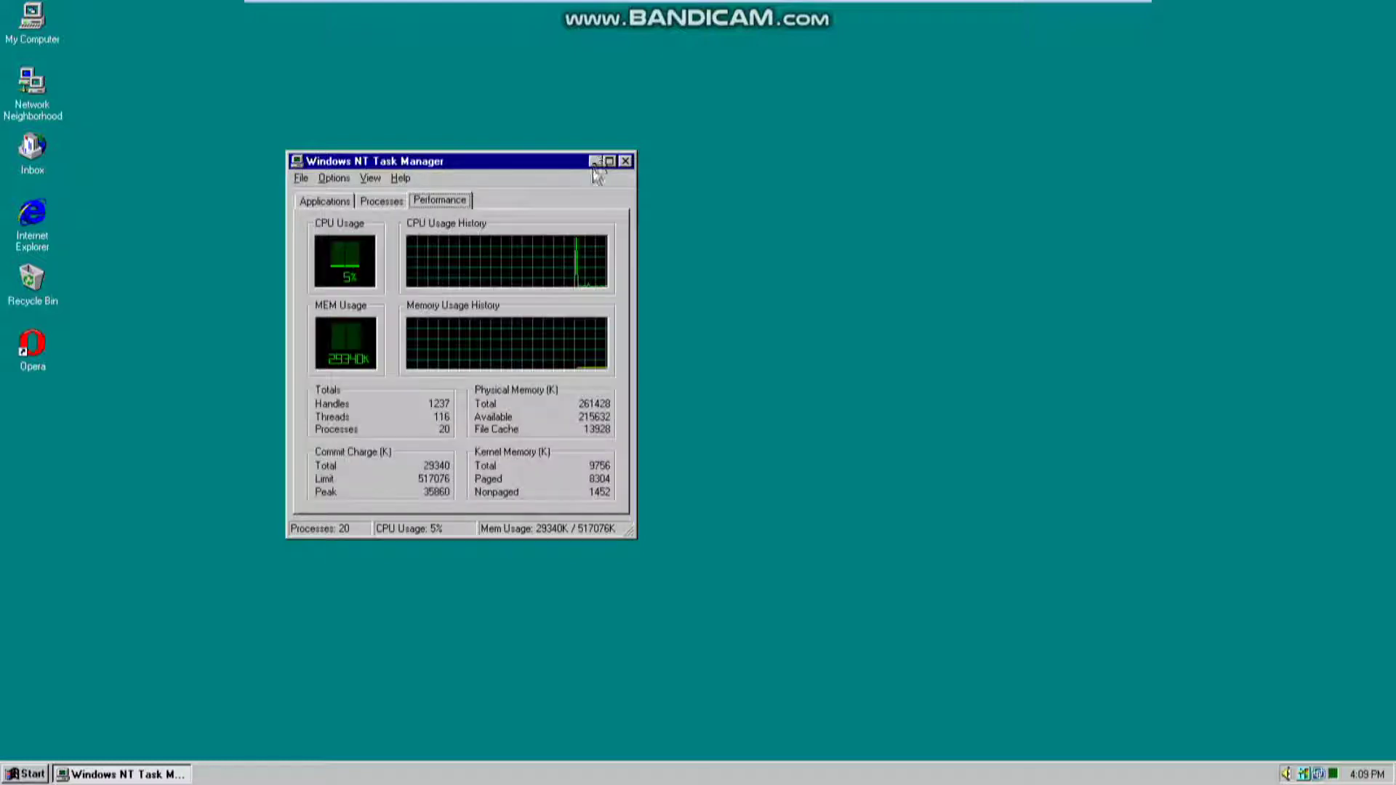
pyautogui.click(399, 201)
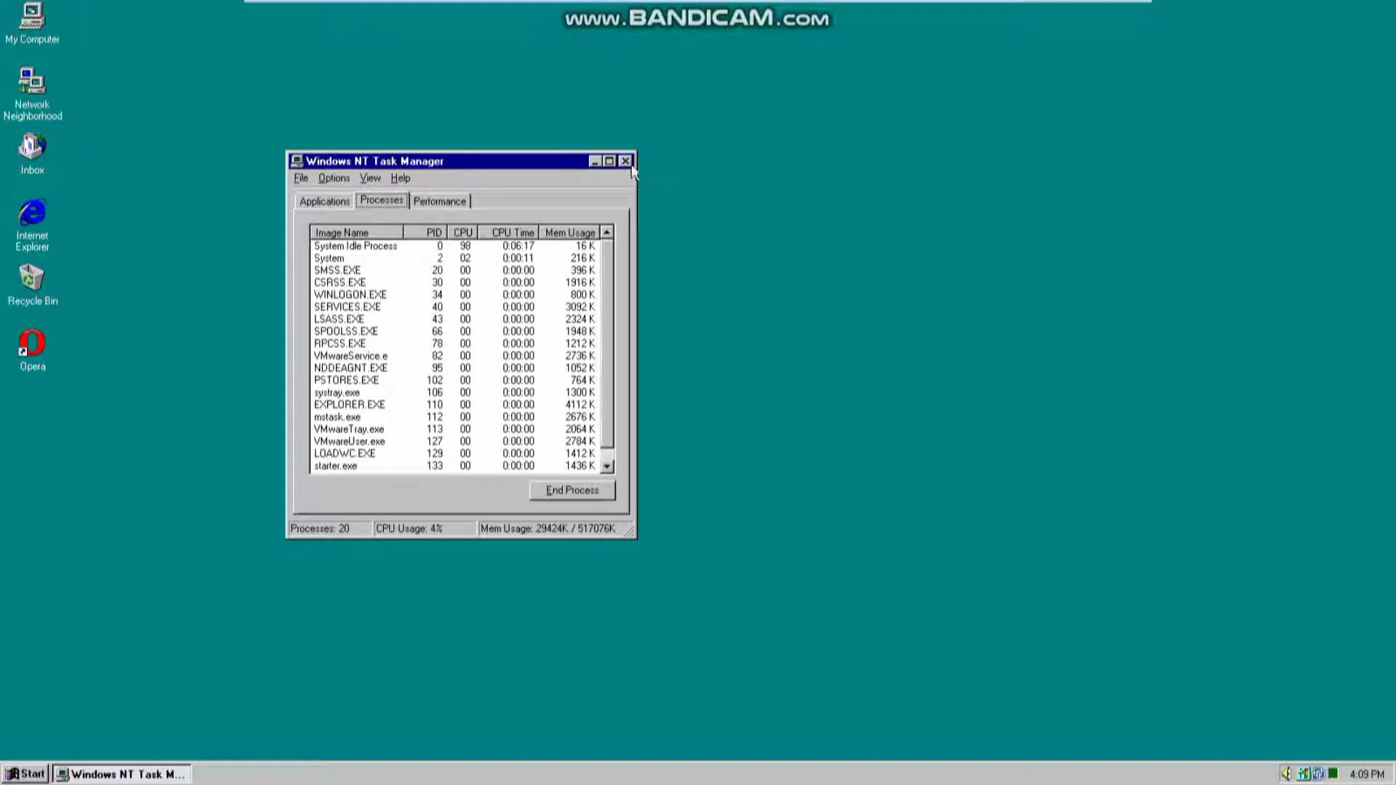
pyautogui.click(625, 161)
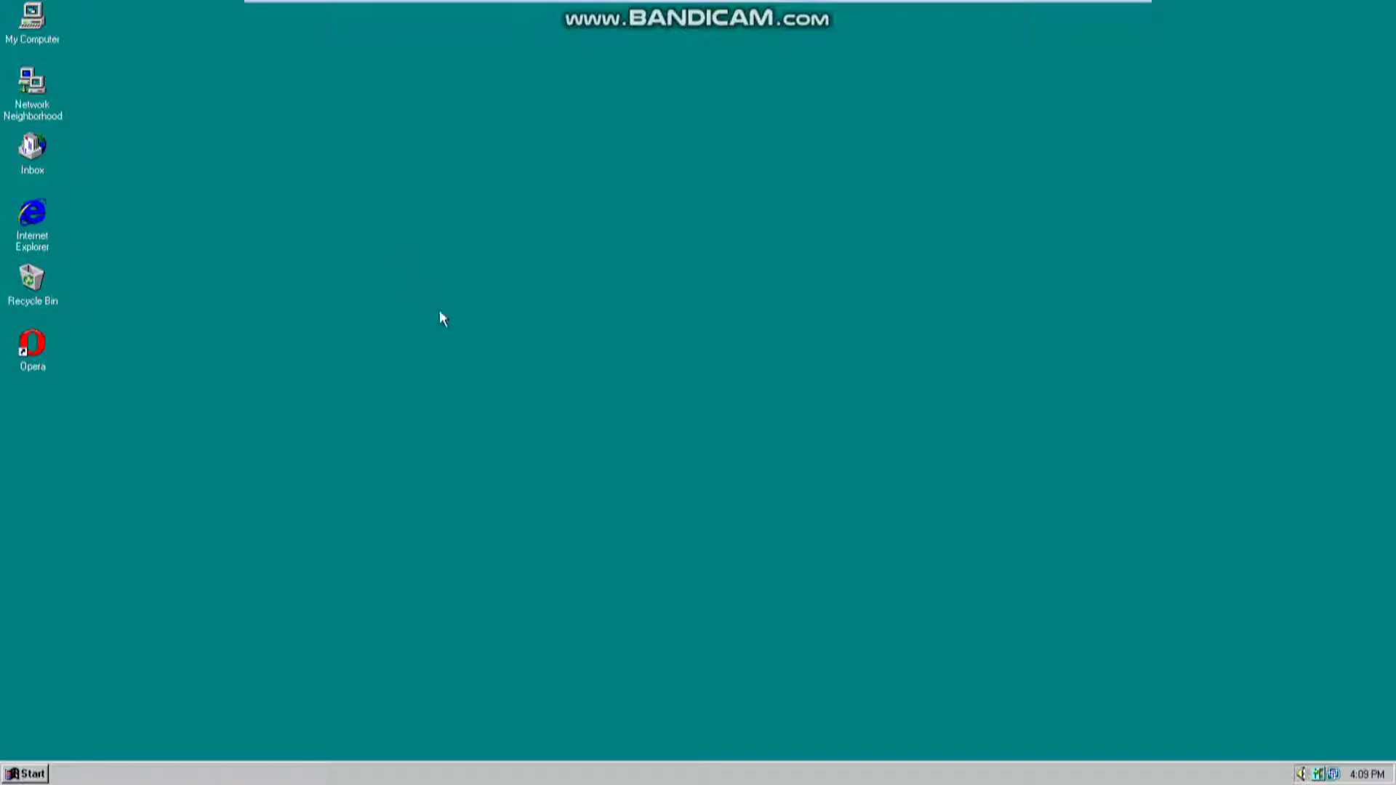
# - Open Display Properties, apply the Blue Monday 16 wallpaper, then revert to (None)
pyautogui.rightClick(204, 143)
pyautogui.click(261, 255)
pyautogui.moveTo(325, 70); pyautogui.dragTo(535, 151)
pyautogui.click(493, 409)
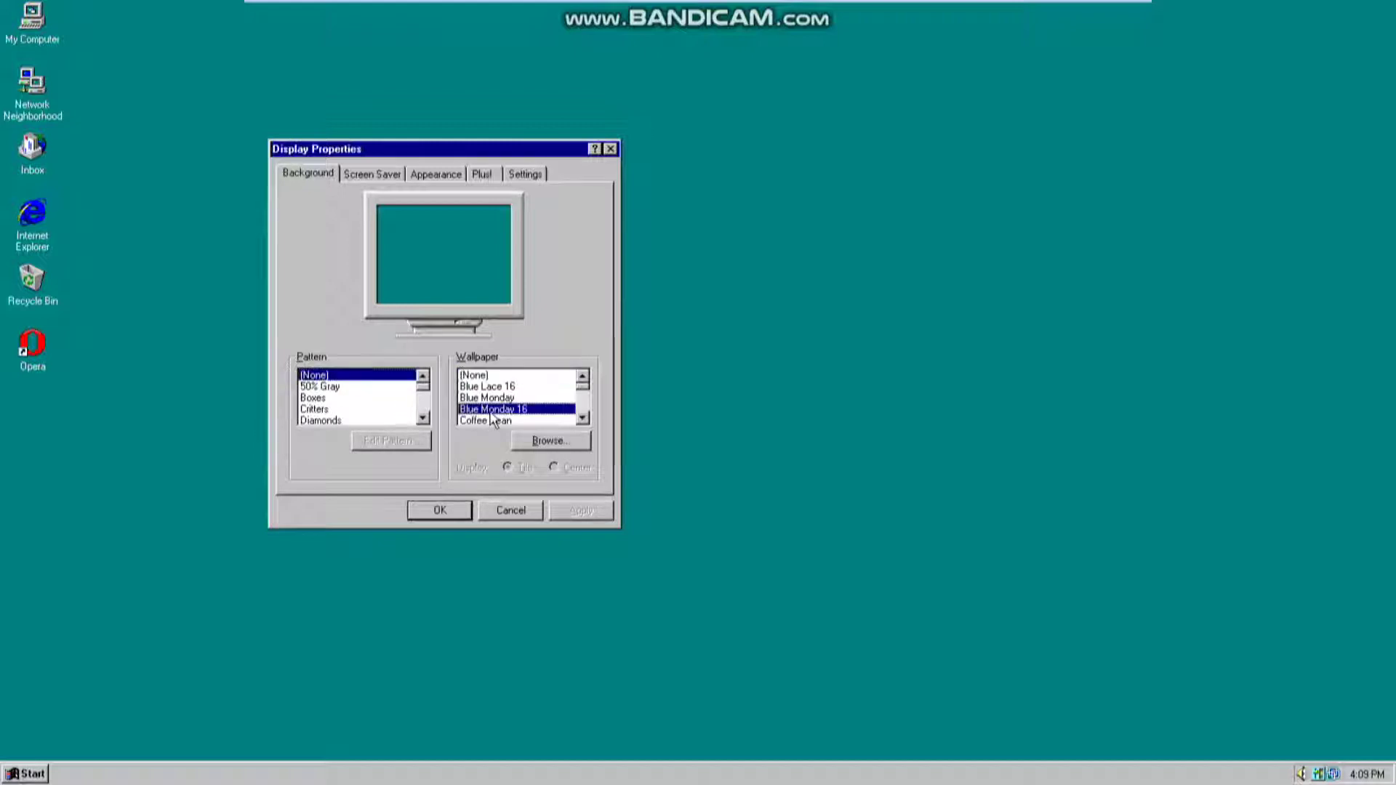
pyautogui.click(578, 509)
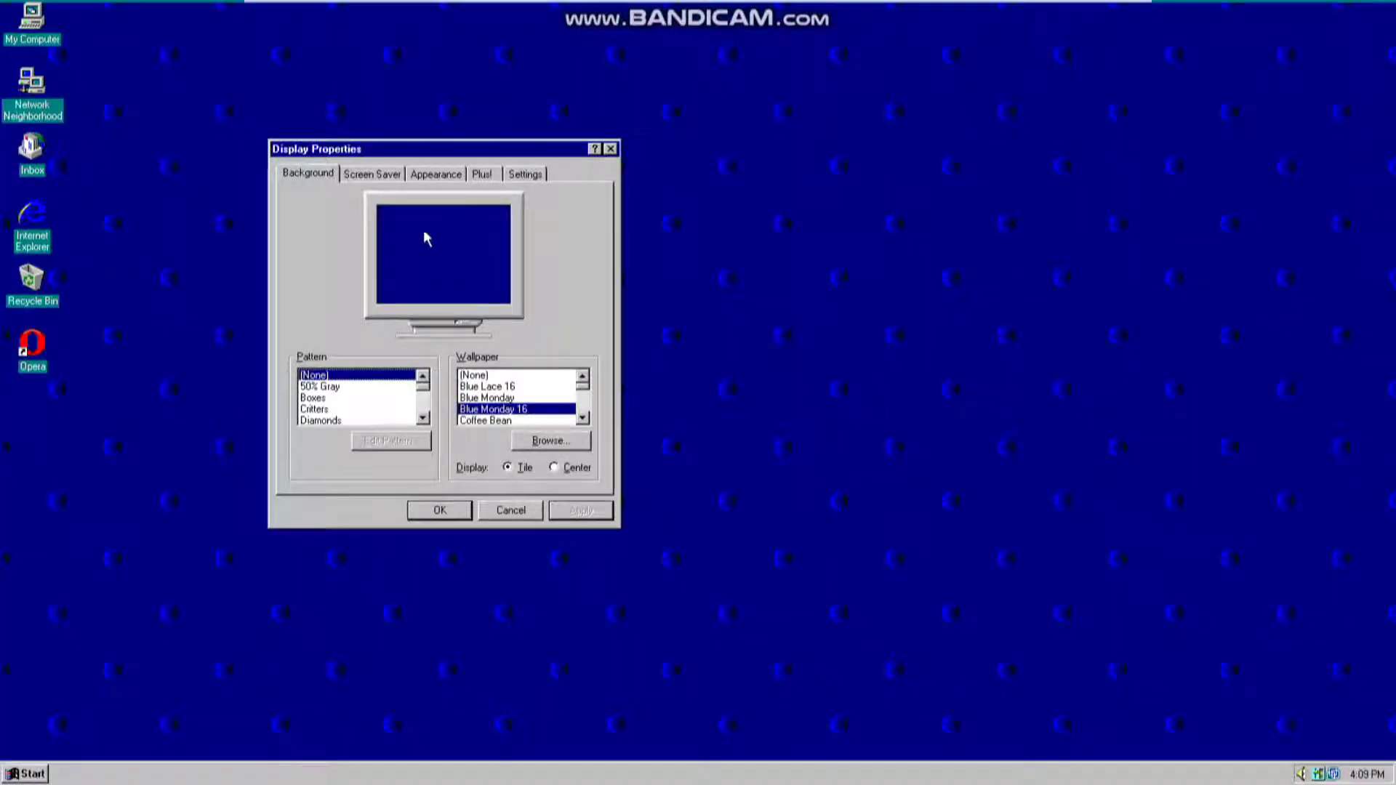
pyautogui.click(481, 375)
pyautogui.click(577, 512)
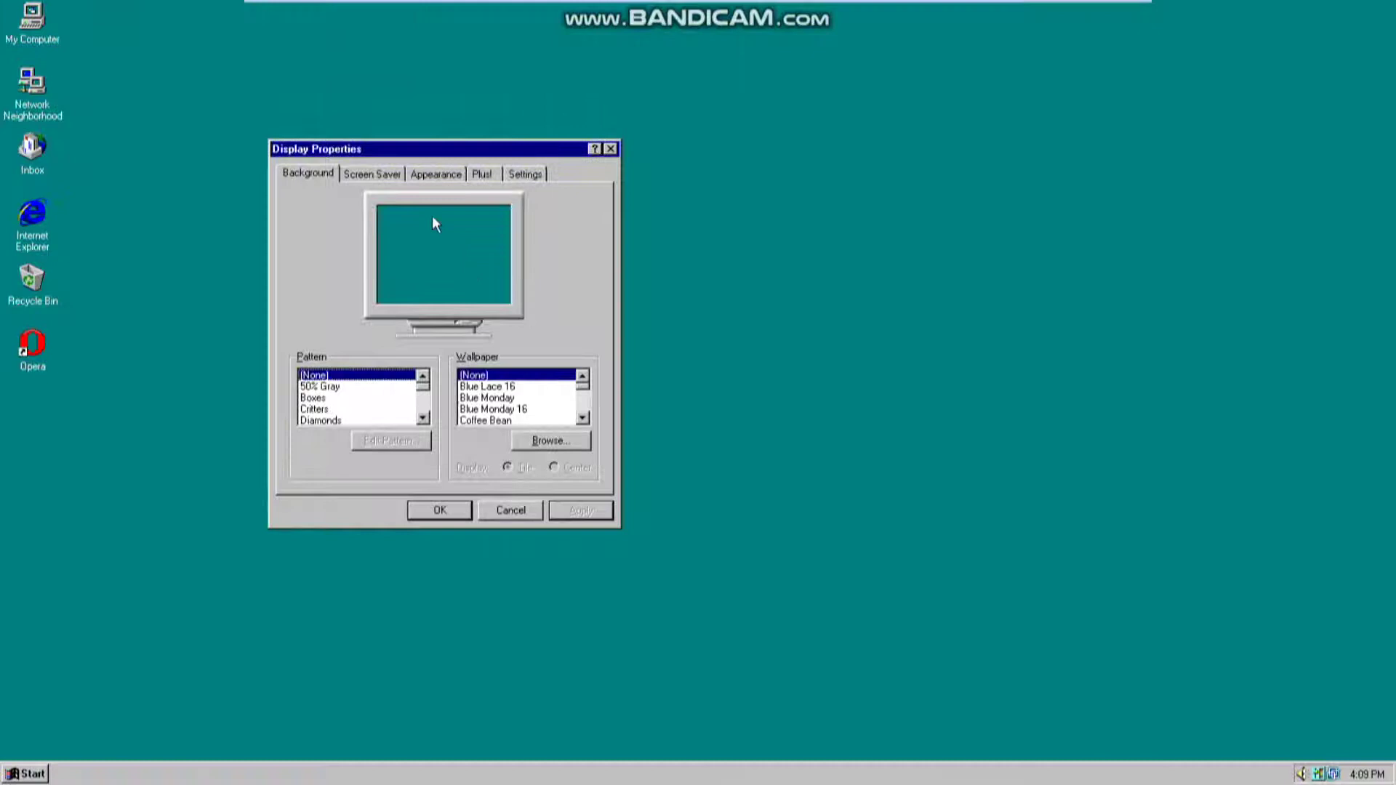
# - Choose the 3D Maze (OpenGL) screen saver and preview it full screen
pyautogui.click(365, 176)
pyautogui.click(388, 377)
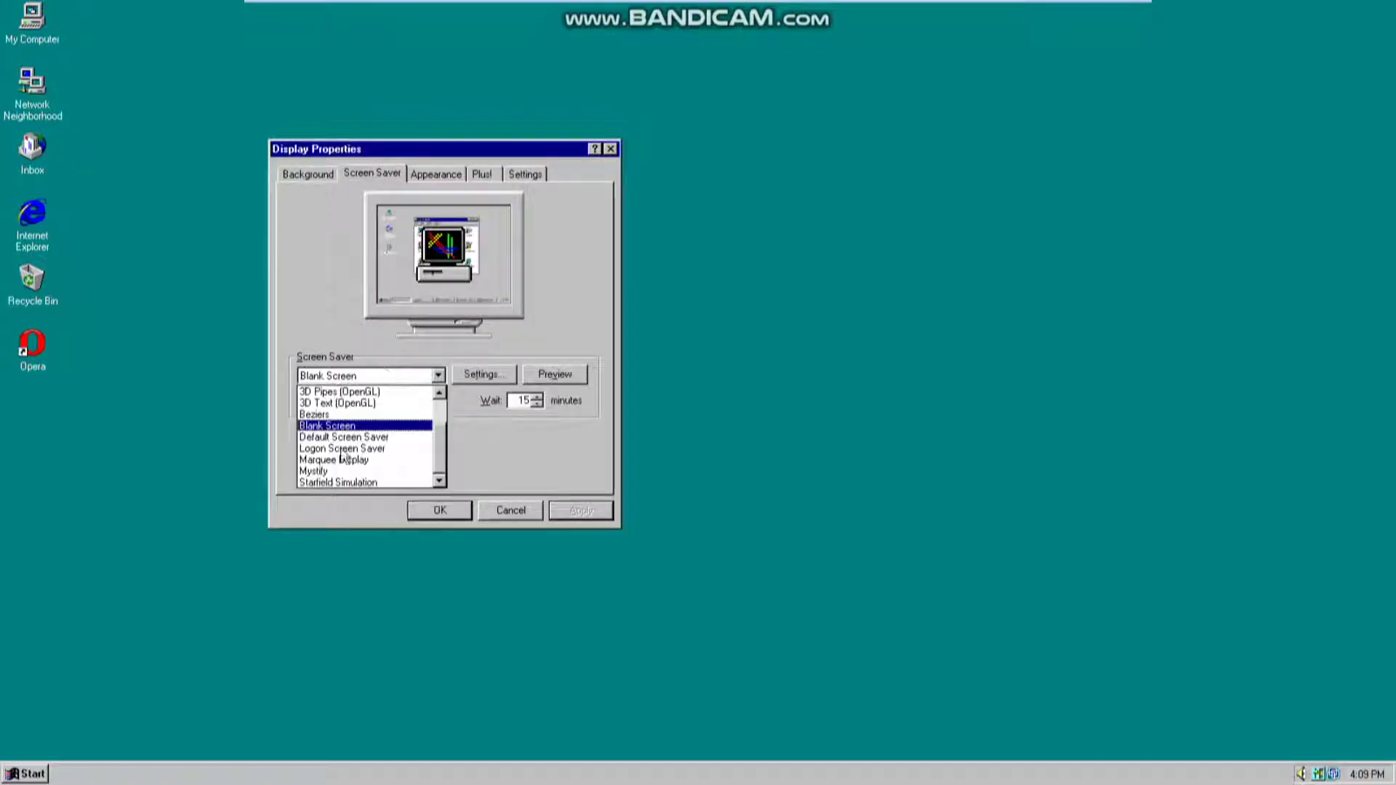
pyautogui.click(338, 461)
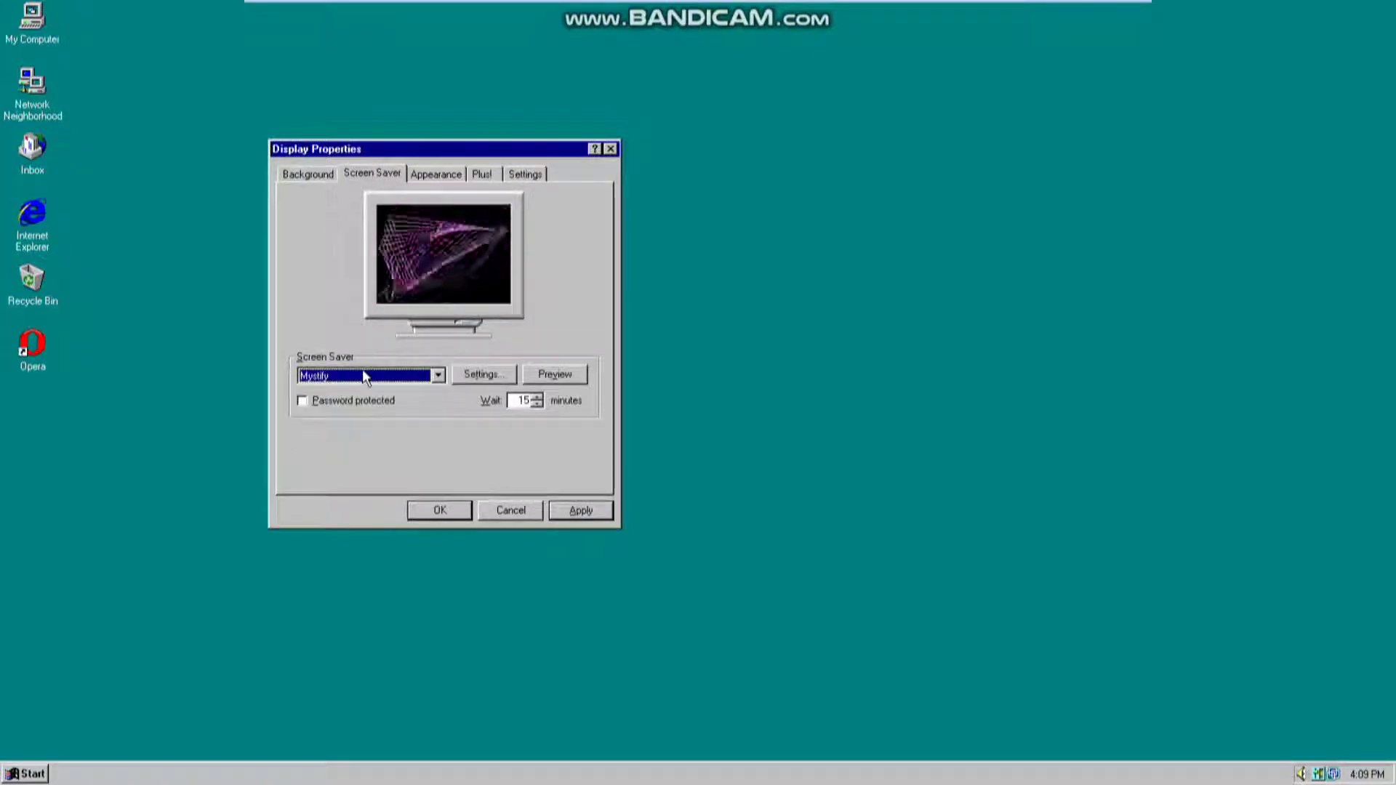
pyautogui.press('Up')
pyautogui.press('Up')
pyautogui.press('Up')
pyautogui.press('Up')
pyautogui.press('Up')
pyautogui.press('Up')
pyautogui.press('Up')
pyautogui.press('Up')
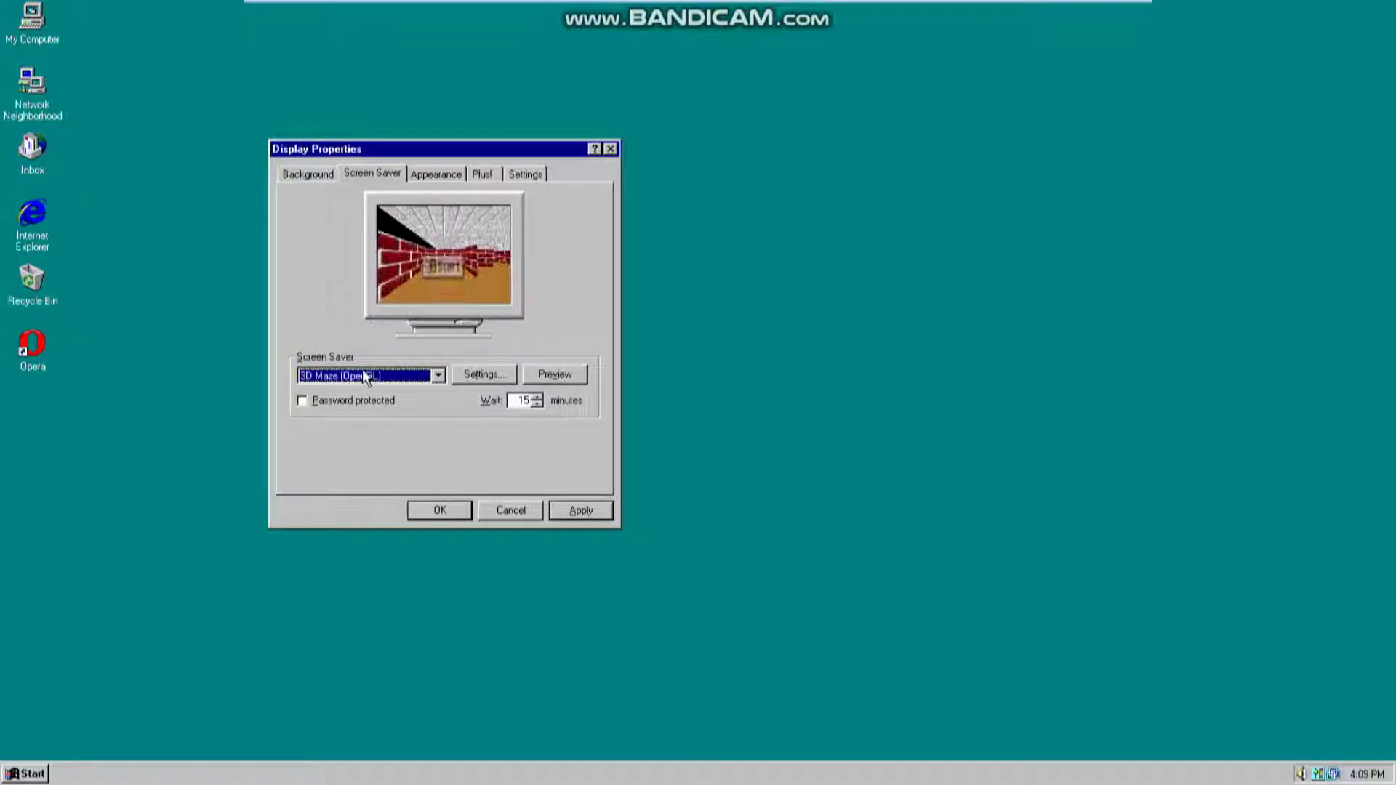
pyautogui.click(570, 372)
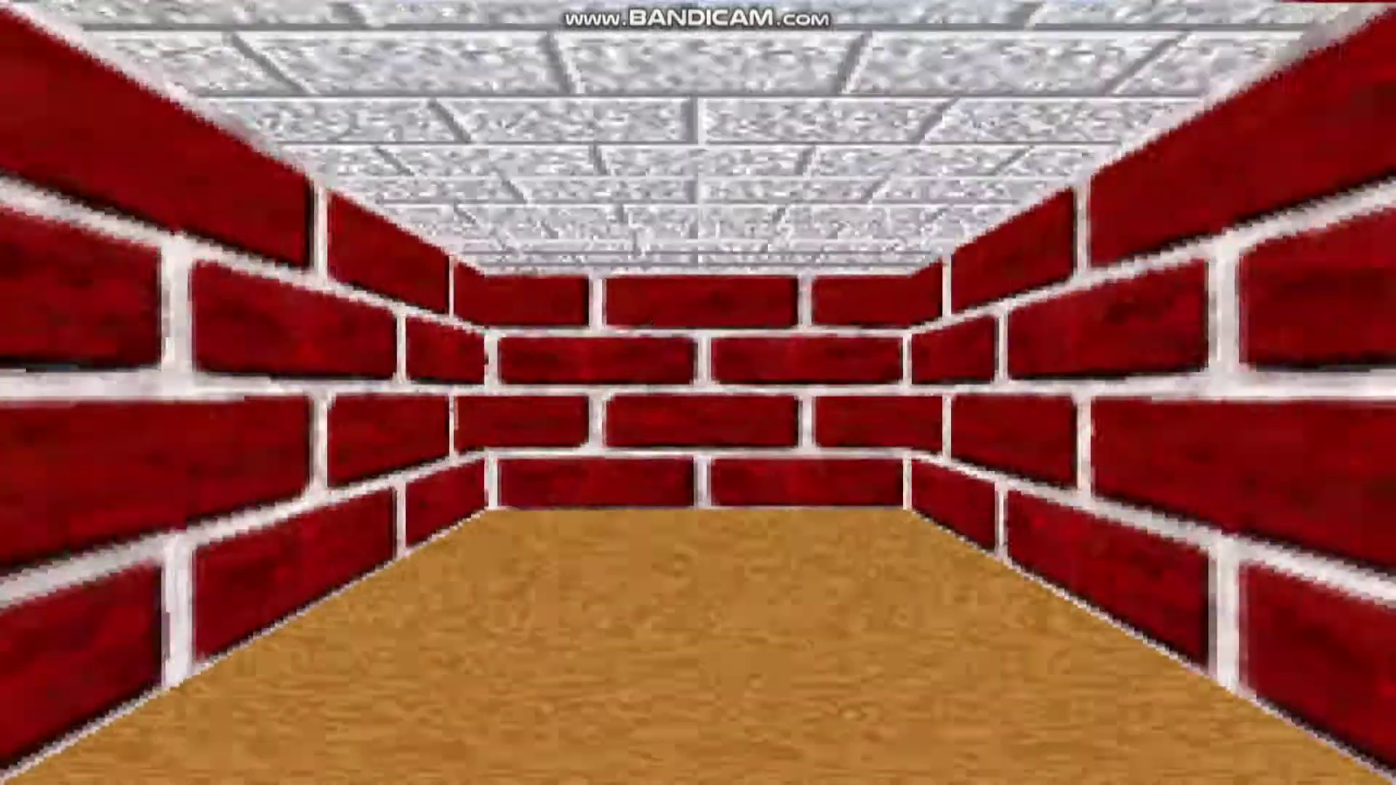
# - Look through the Appearance, Plus! and Settings tabs of Display Properties, then close it without applying changes
pyautogui.moveTo(788, 314)
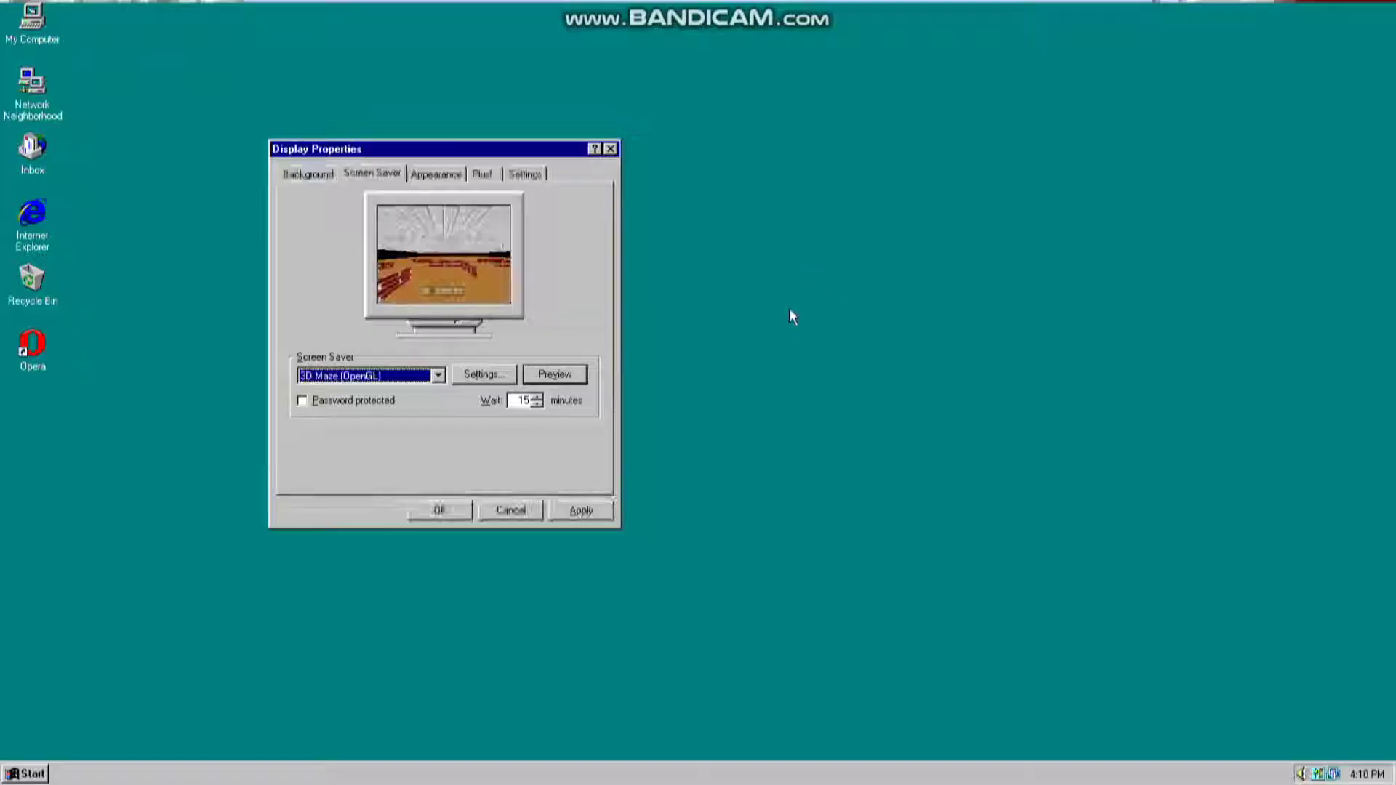
pyautogui.click(445, 176)
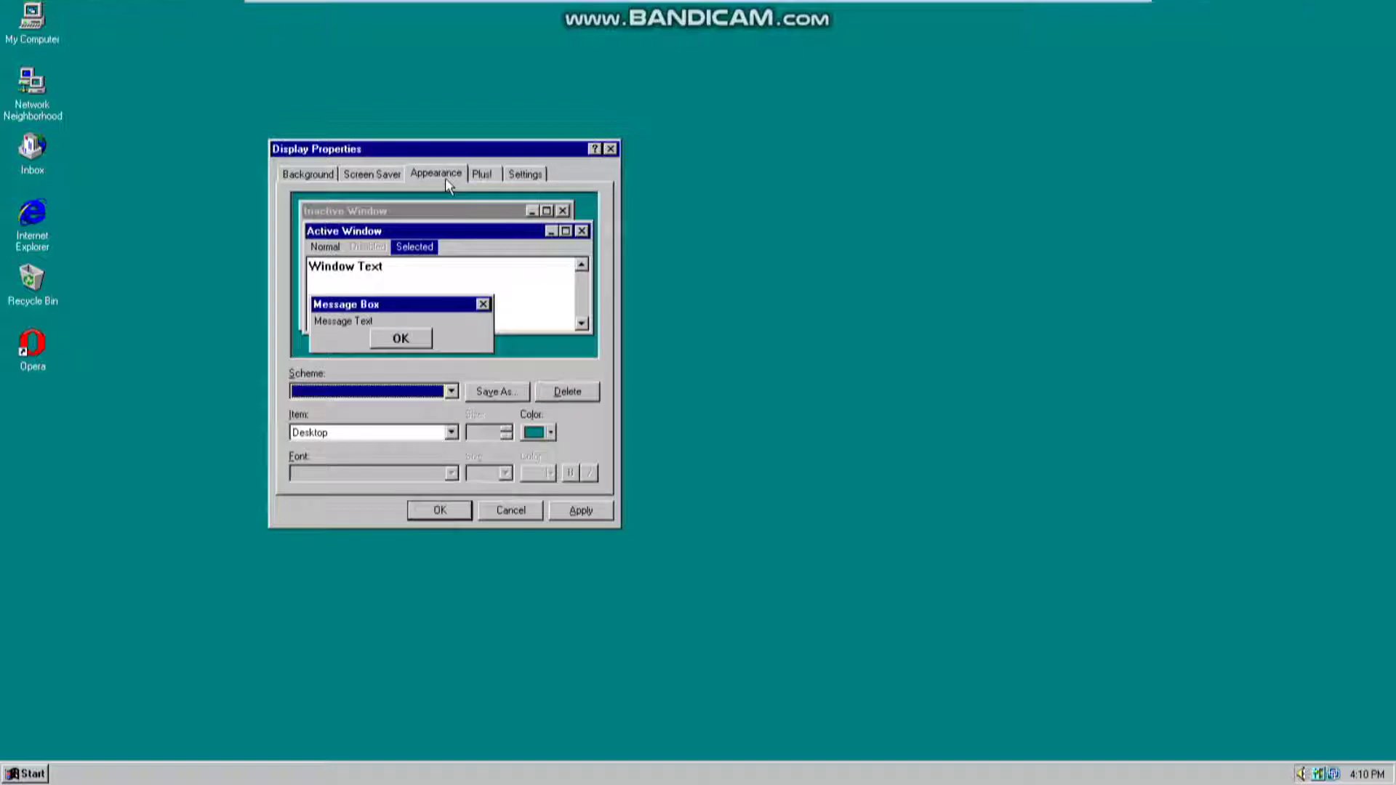
pyautogui.click(491, 174)
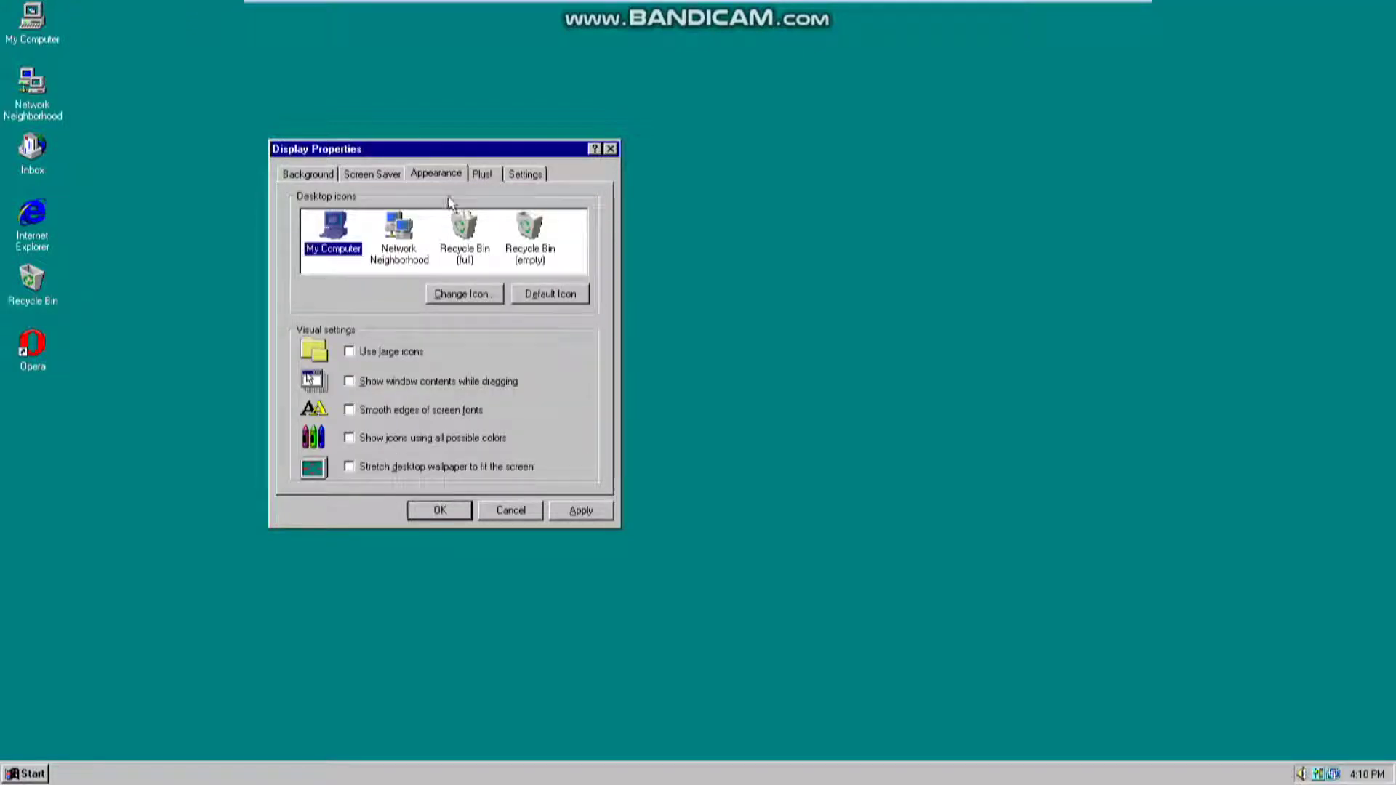
pyautogui.moveTo(502, 150); pyautogui.dragTo(601, 146)
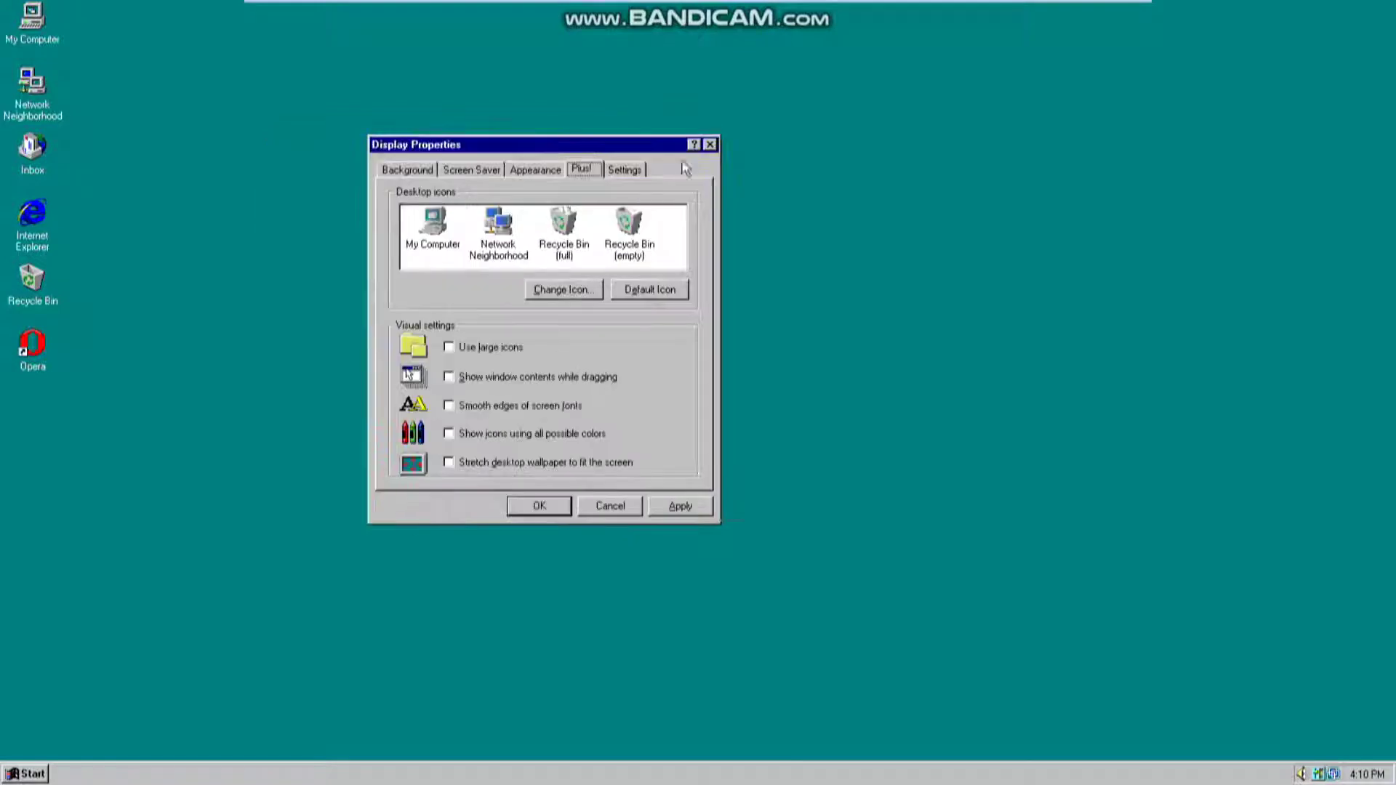
pyautogui.click(623, 171)
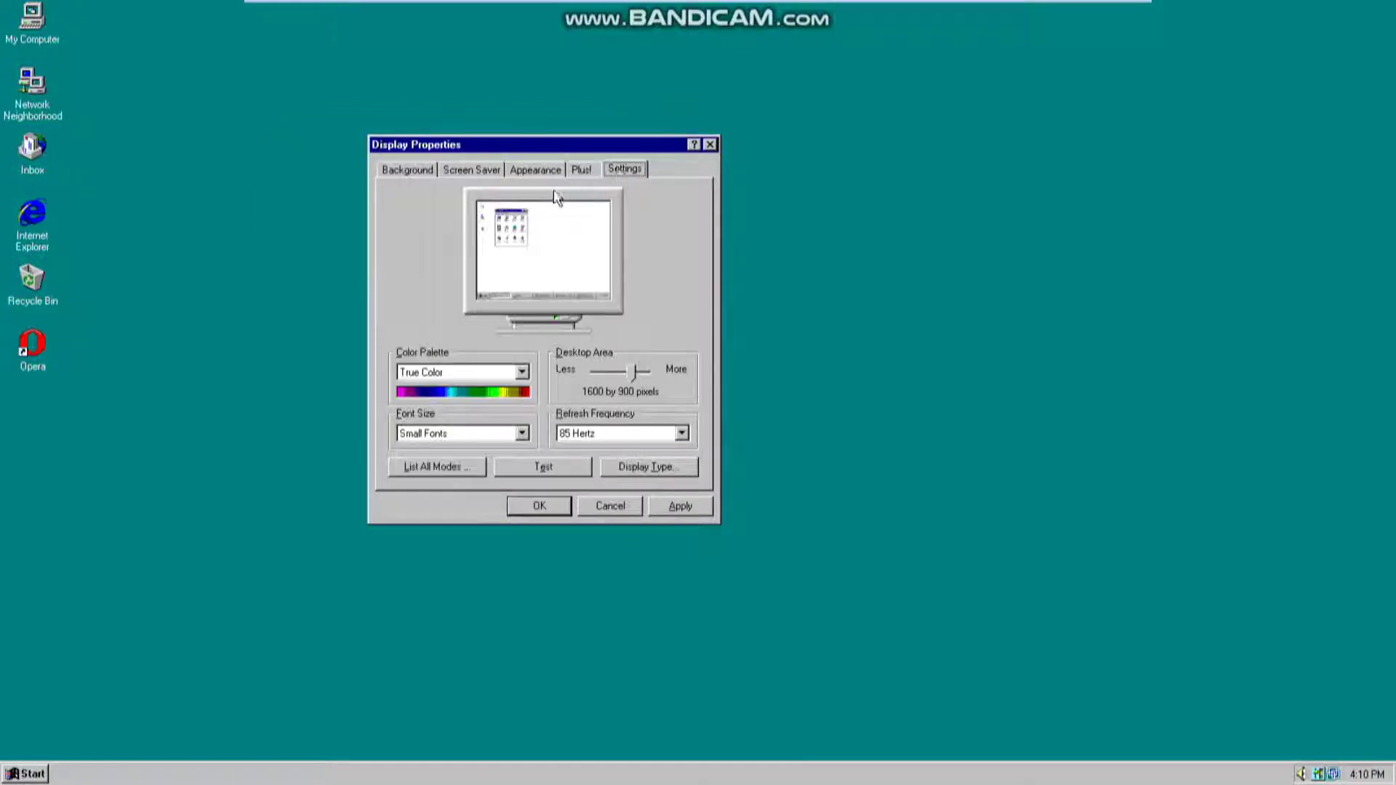
pyautogui.click(561, 178)
pyautogui.click(587, 173)
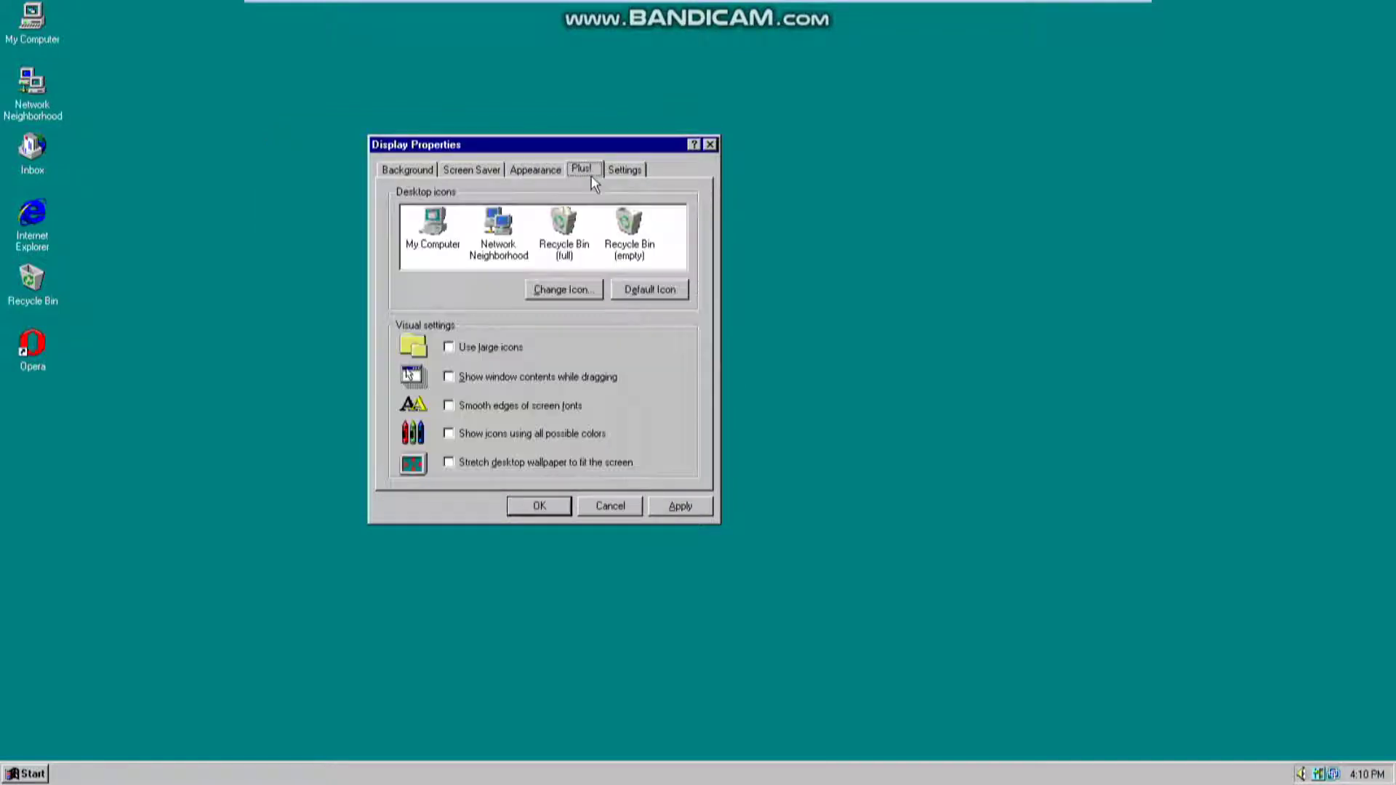
pyautogui.click(712, 145)
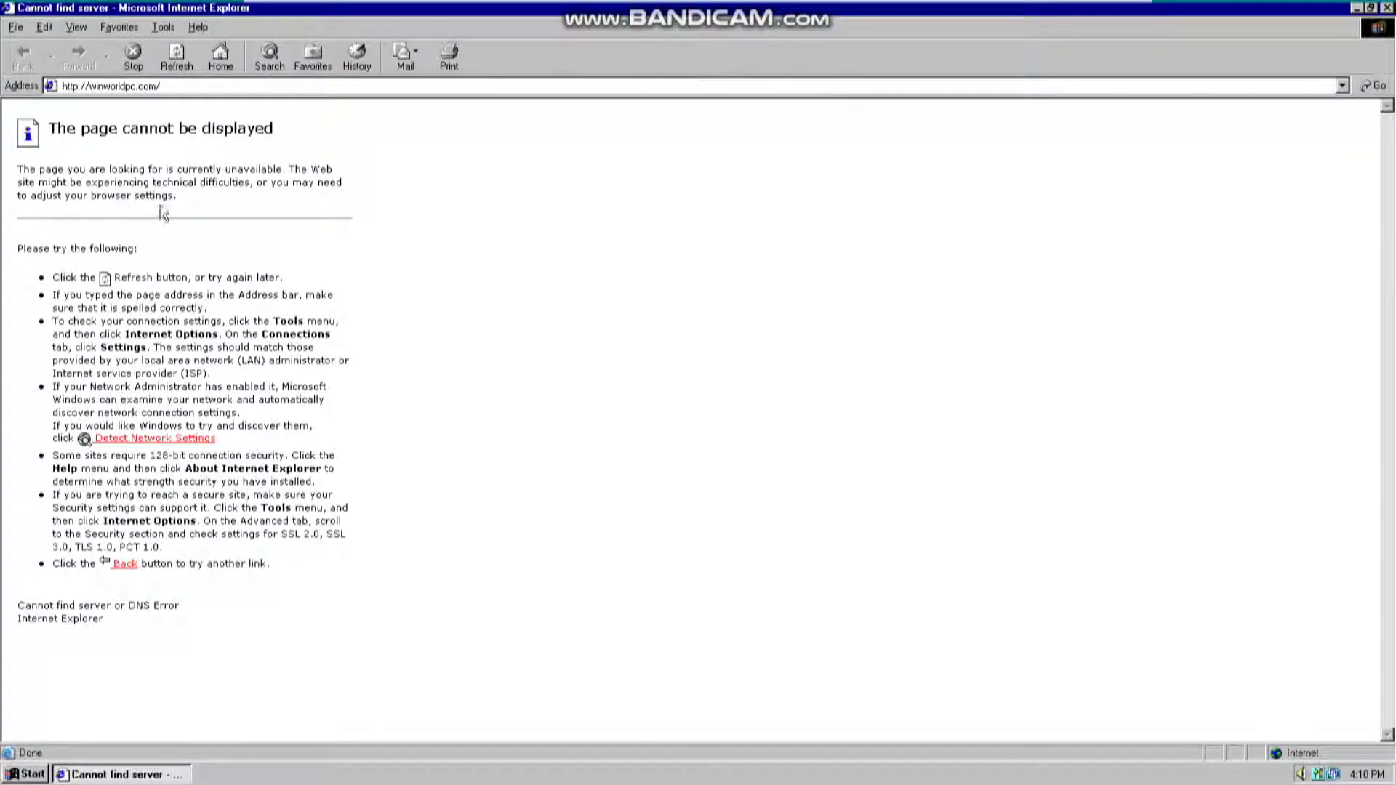
# - Enter google.com in Internet Explorer's address bar and go to it
pyautogui.click(325, 87)
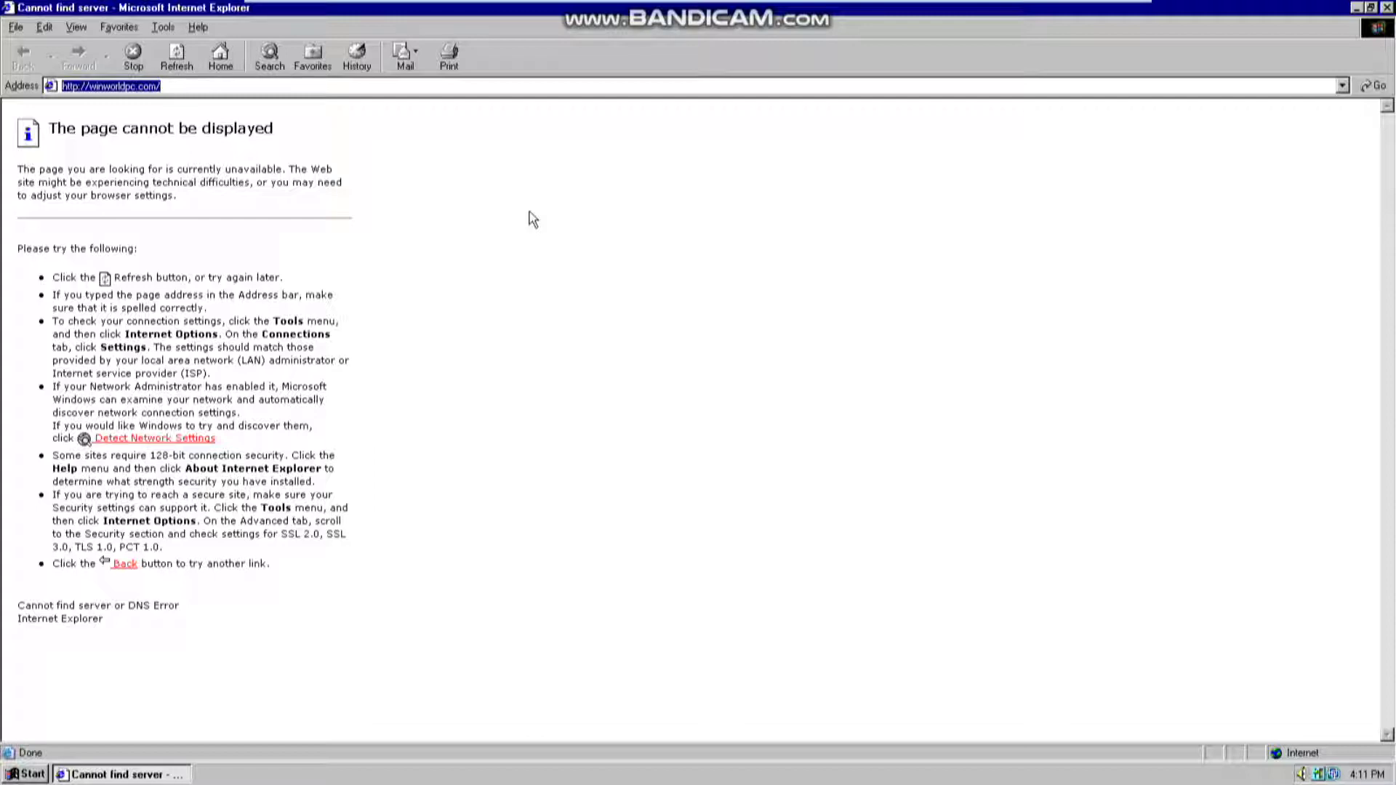
pyautogui.write('google')
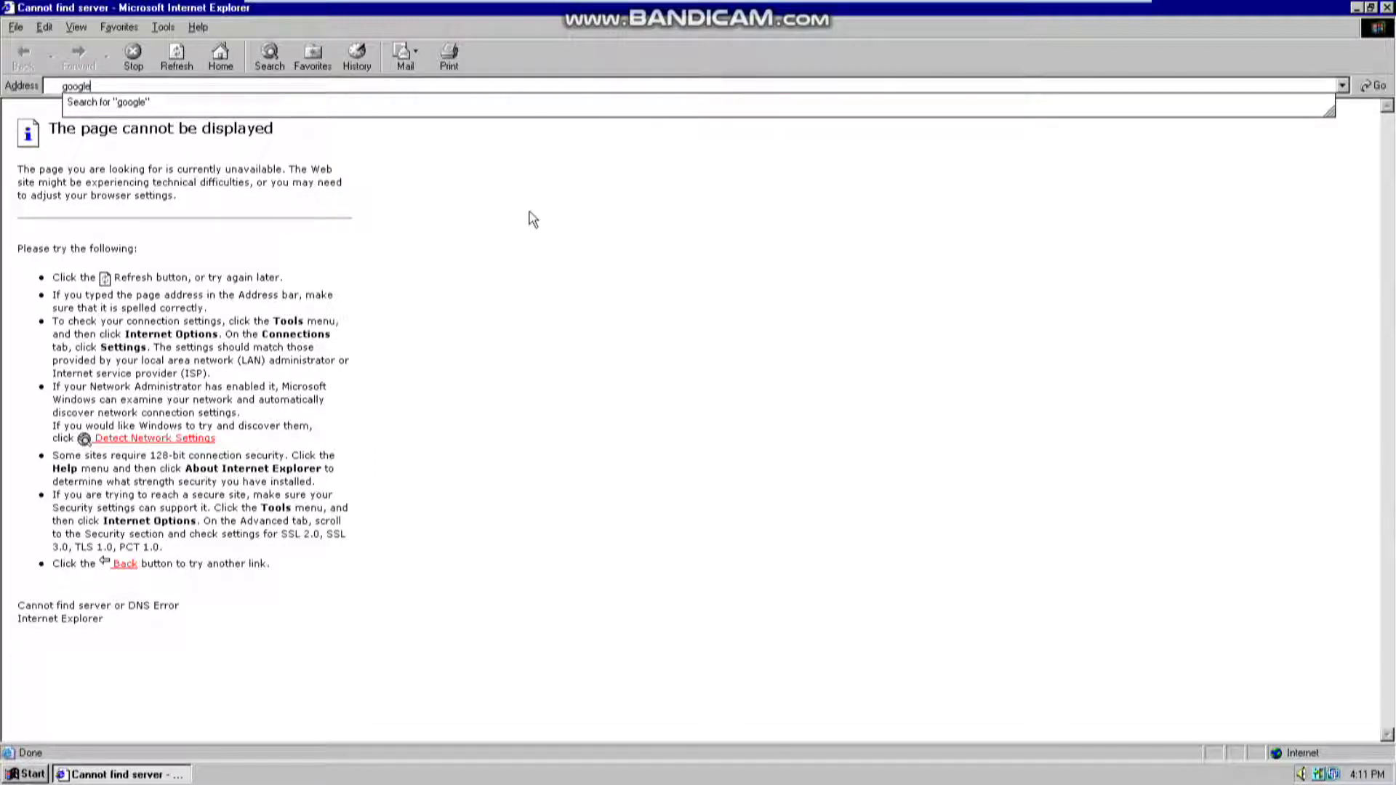
pyautogui.write('.com')
pyautogui.press('Return')
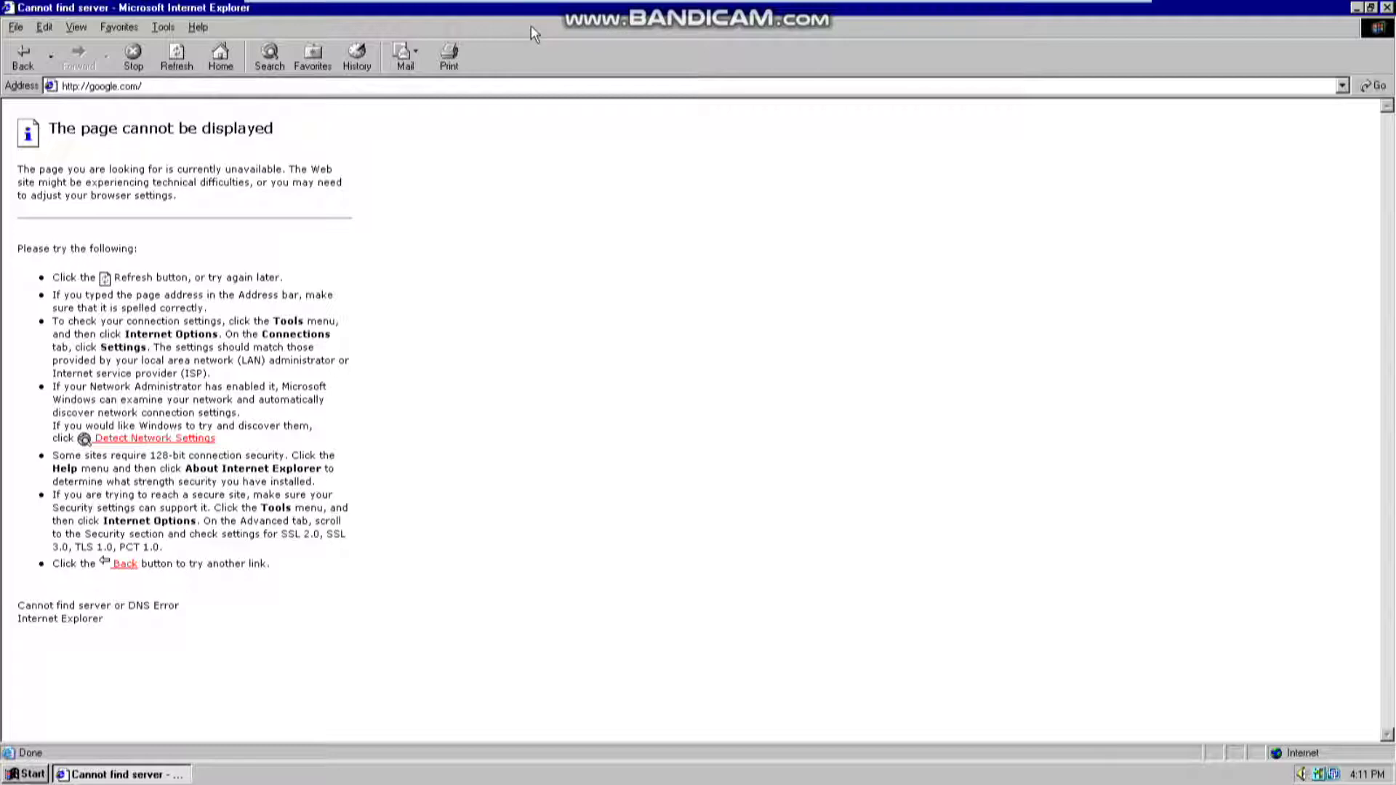
pyautogui.click(102, 87)
pyautogui.click(101, 87)
pyautogui.write('www.')
pyautogui.press('Return')
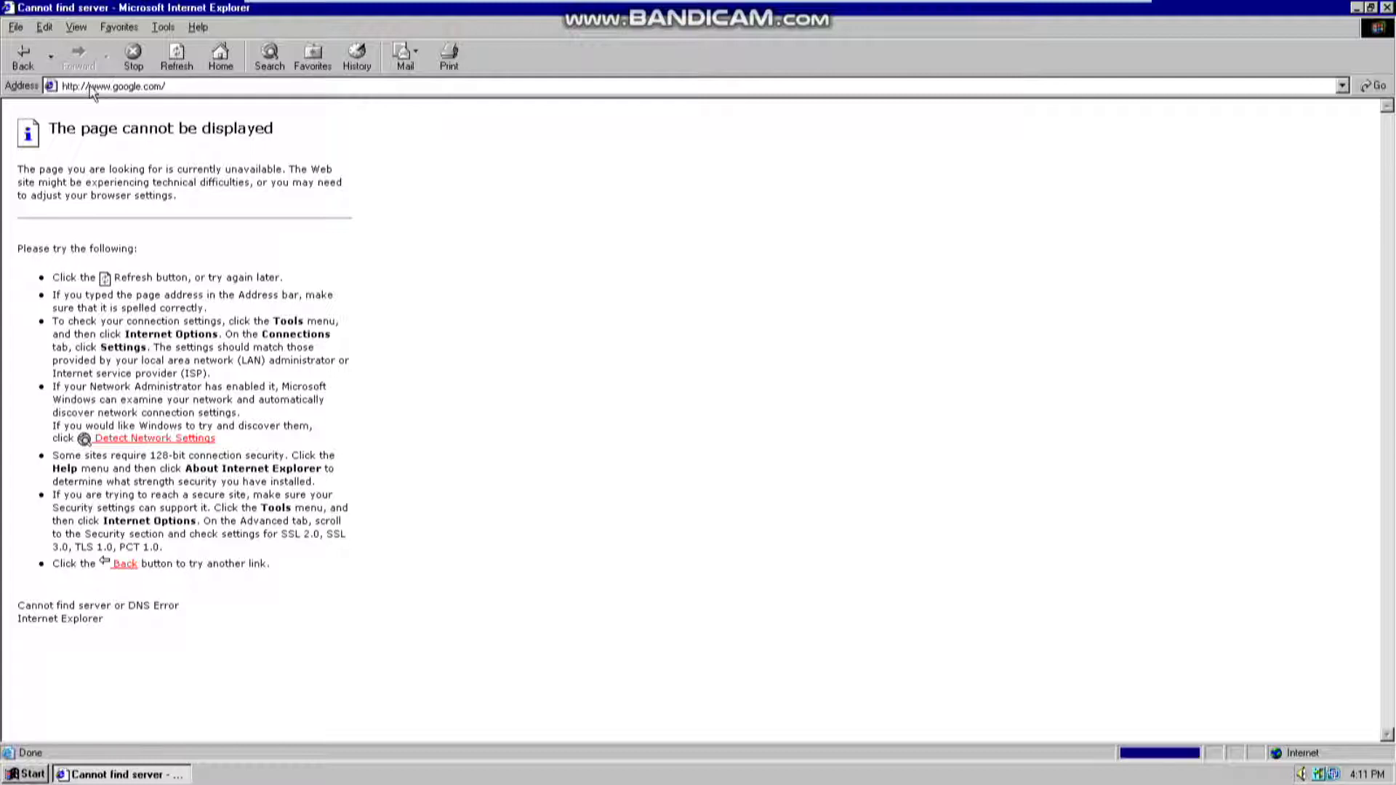
pyautogui.click(298, 89)
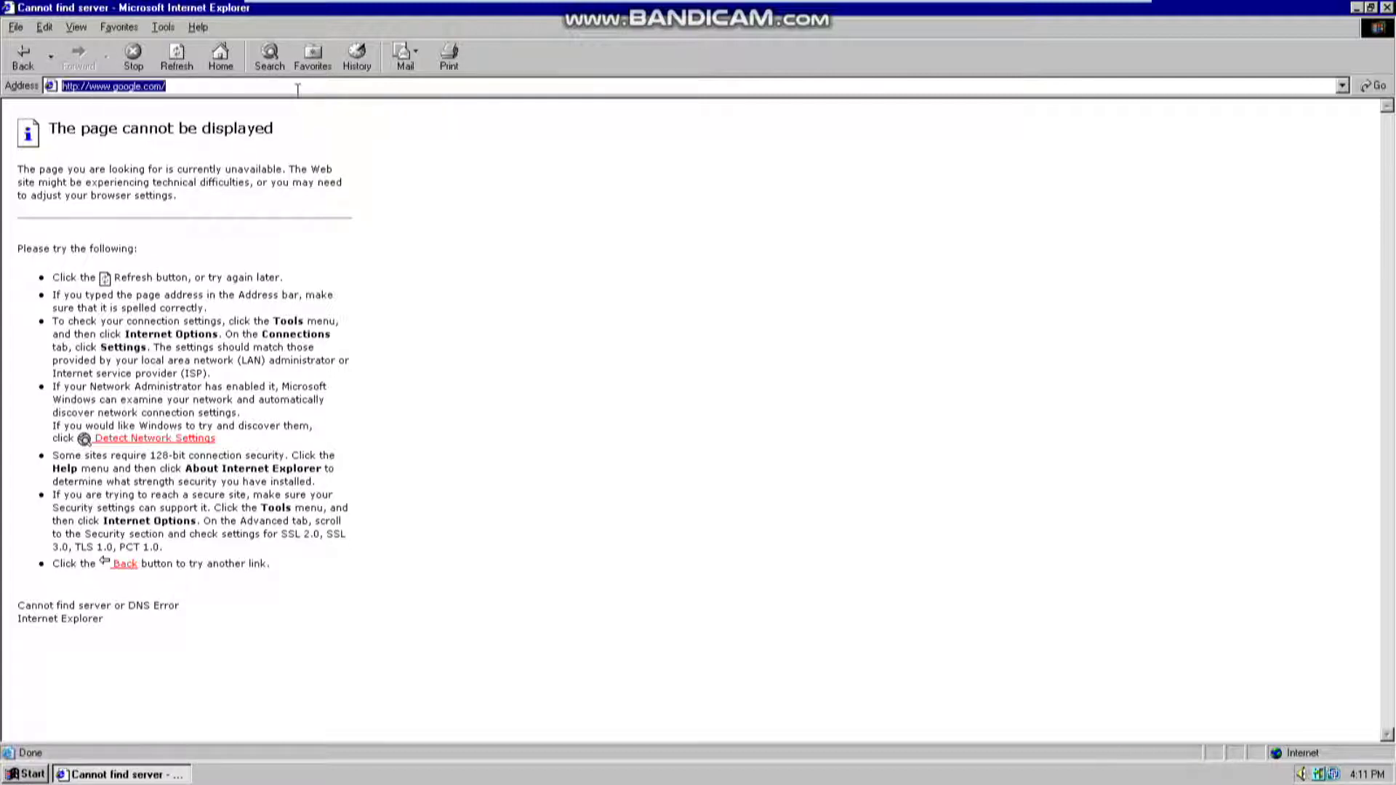
pyautogui.press('Return')
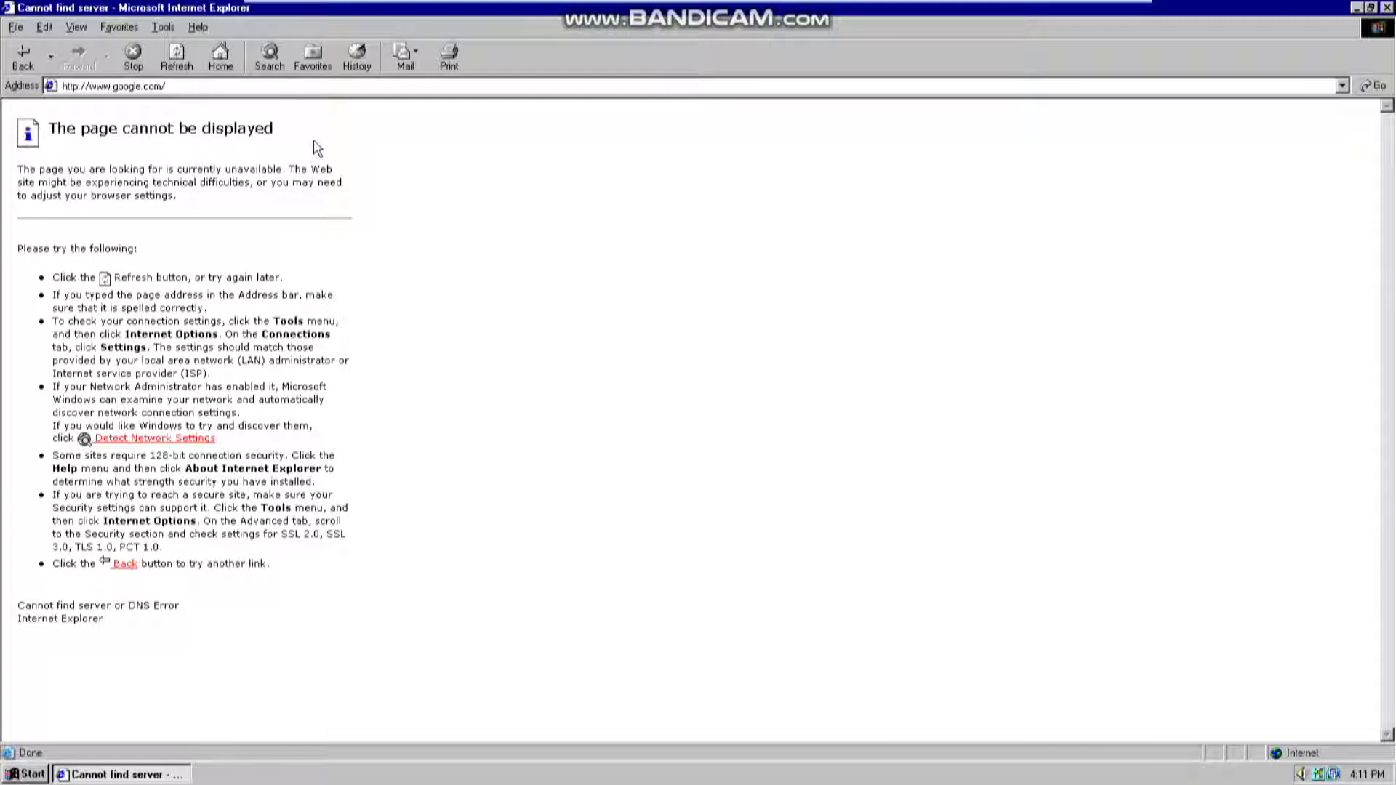
pyautogui.click(334, 86)
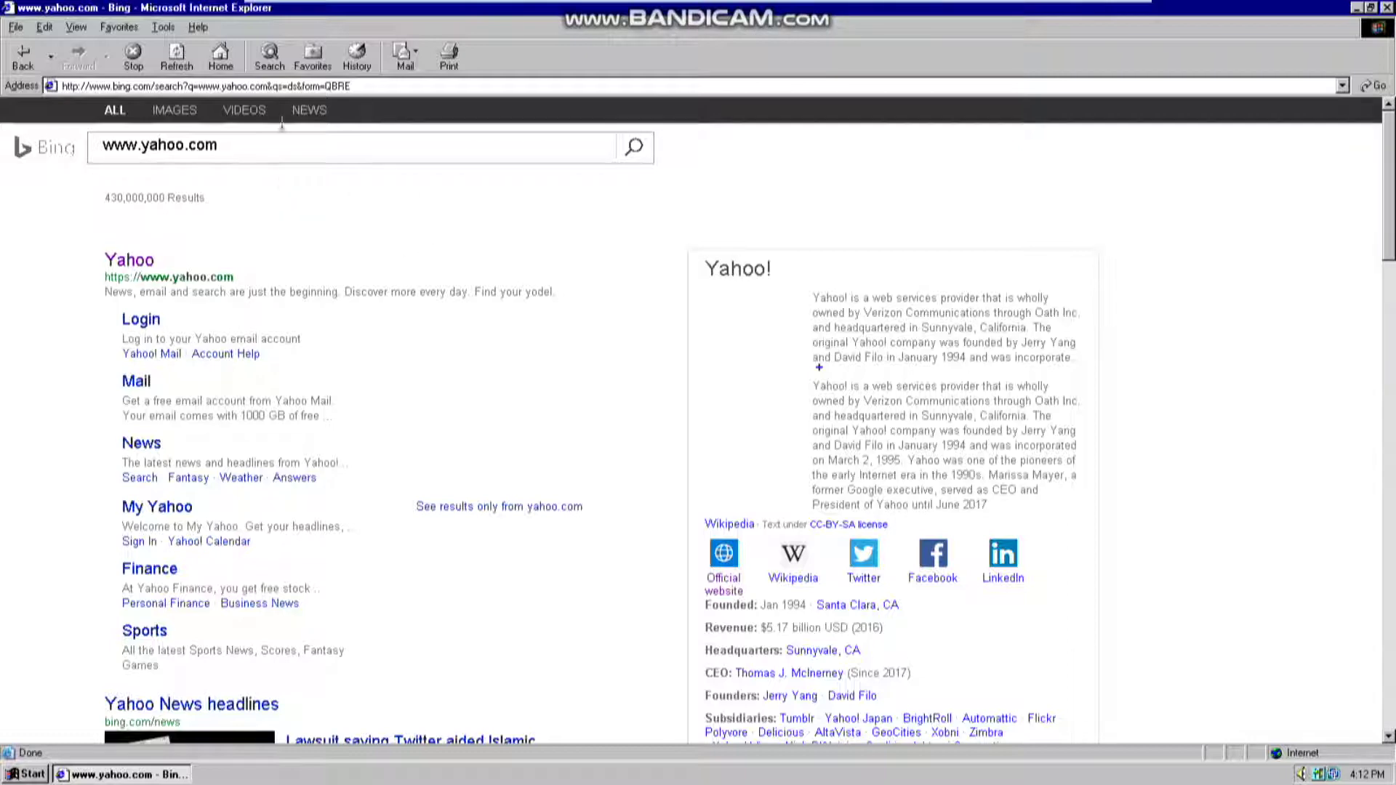
pyautogui.click(265, 60)
pyautogui.click(263, 66)
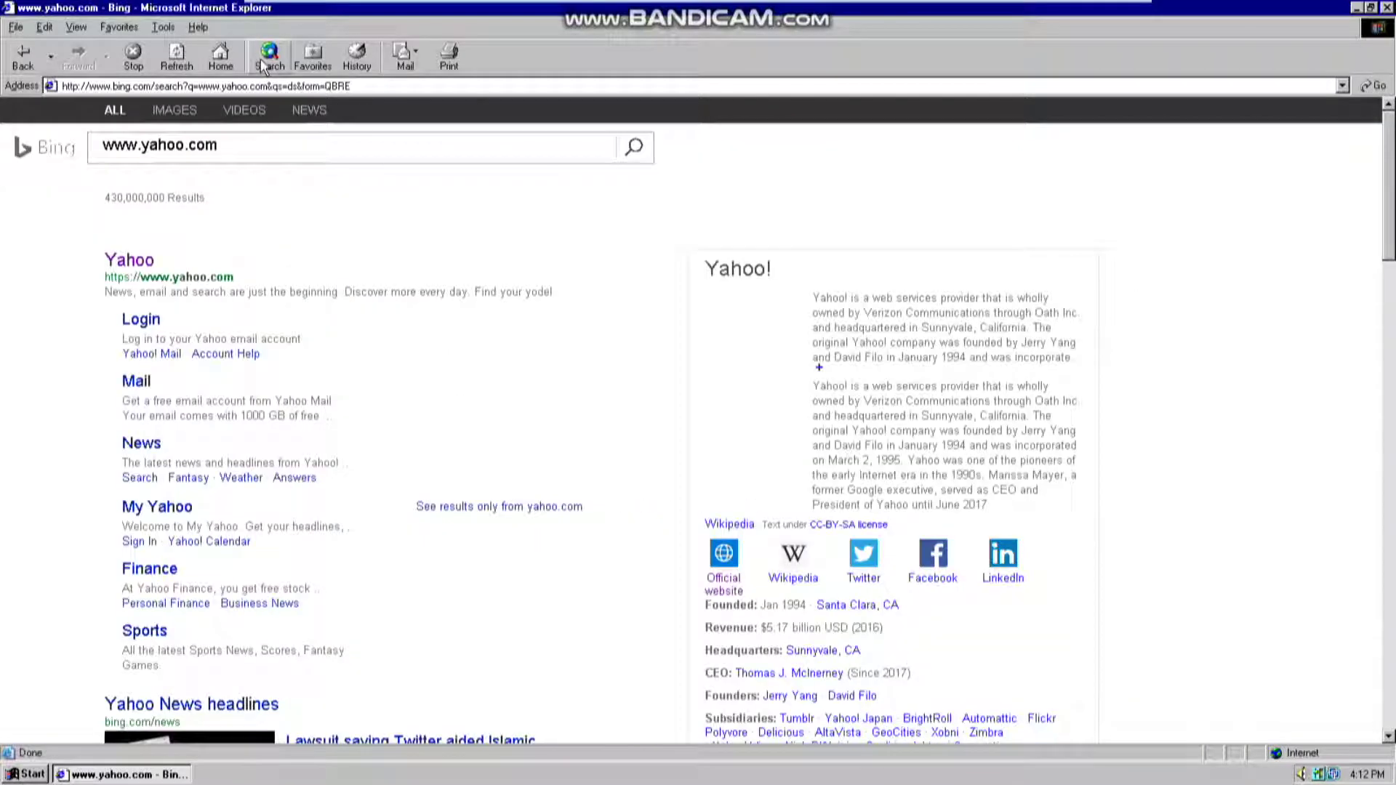
pyautogui.click(114, 263)
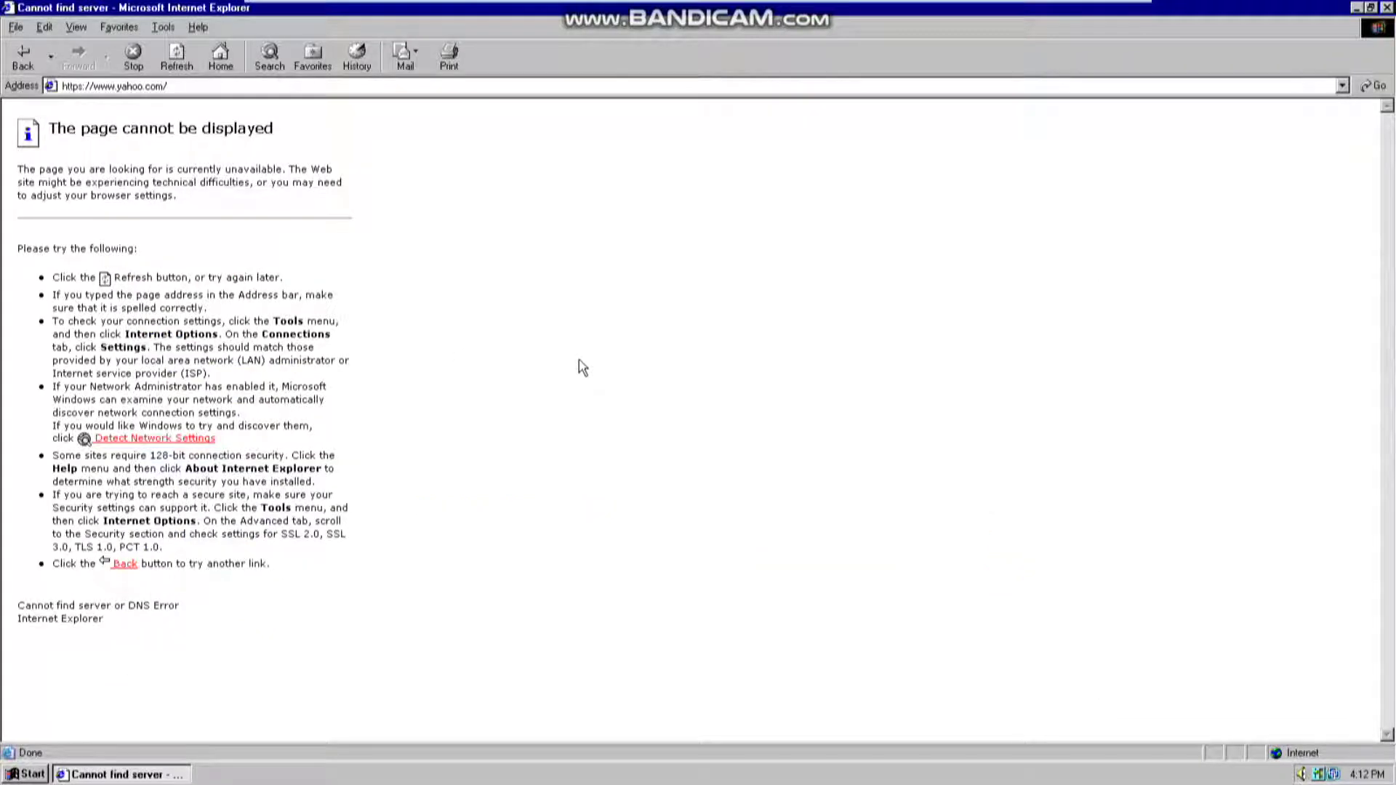
pyautogui.press('BackSpace')
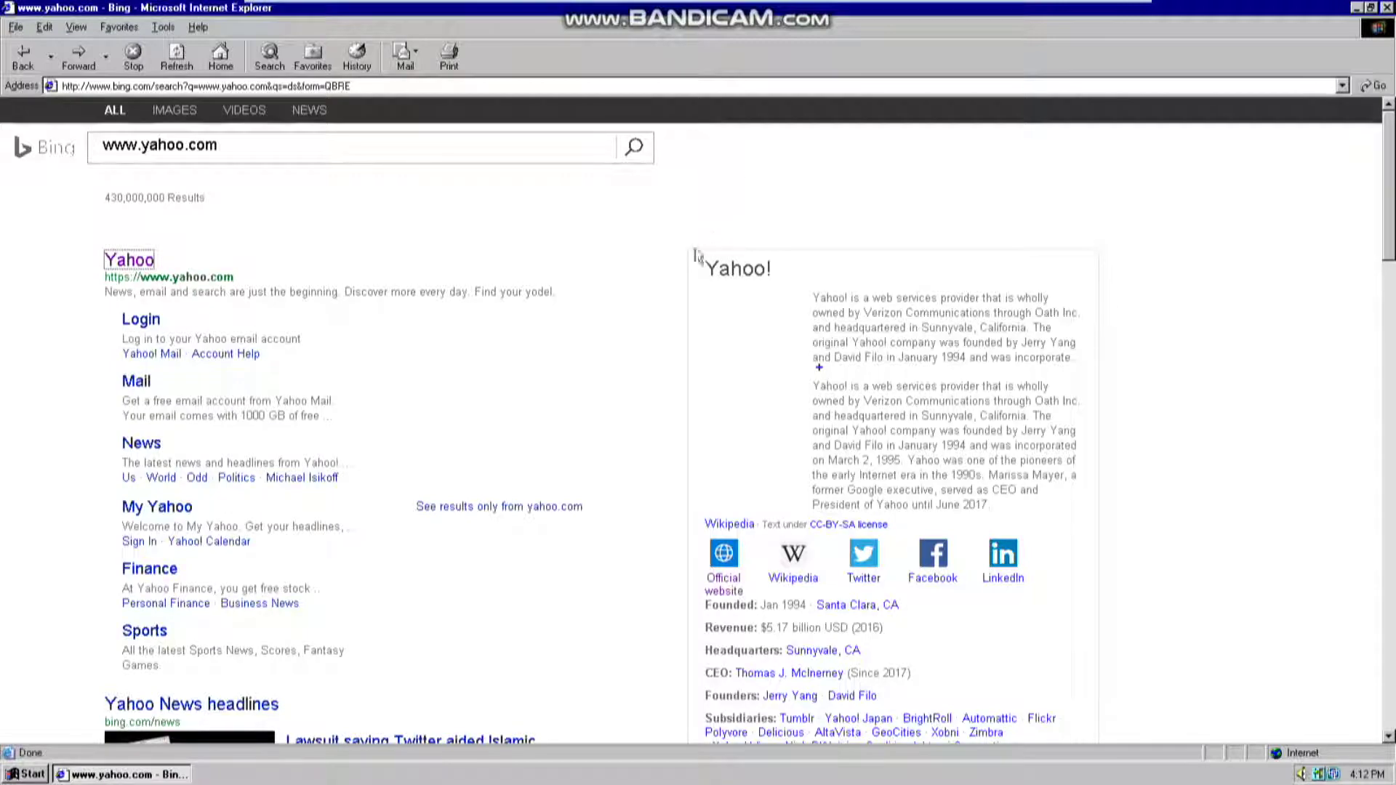
# - Scroll through the Bing results, then minimize Internet Explorer to reveal the desktop
pyautogui.scroll(-3, 658, 260)
pyautogui.scroll(-20, 657, 254)
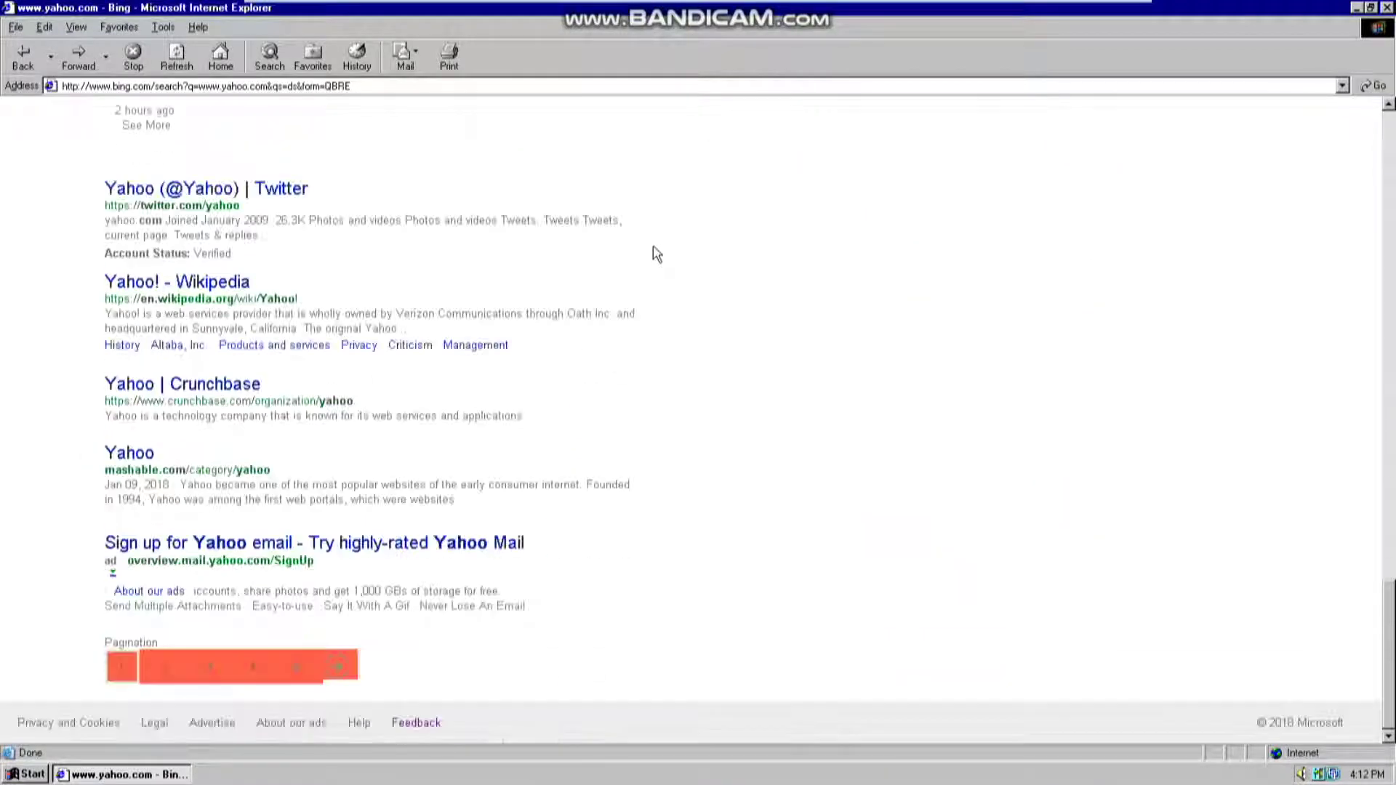
pyautogui.scroll(20, 657, 255)
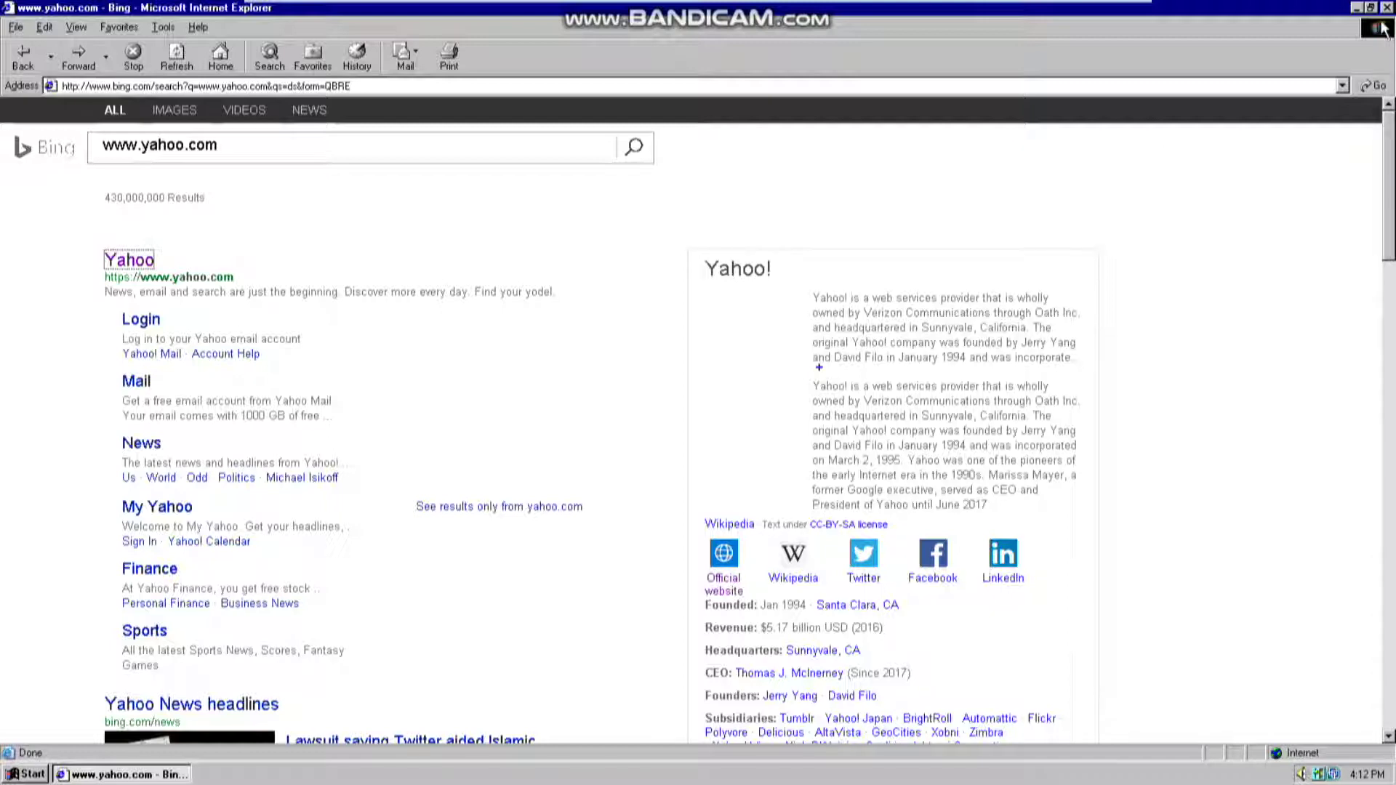
pyautogui.click(1356, 8)
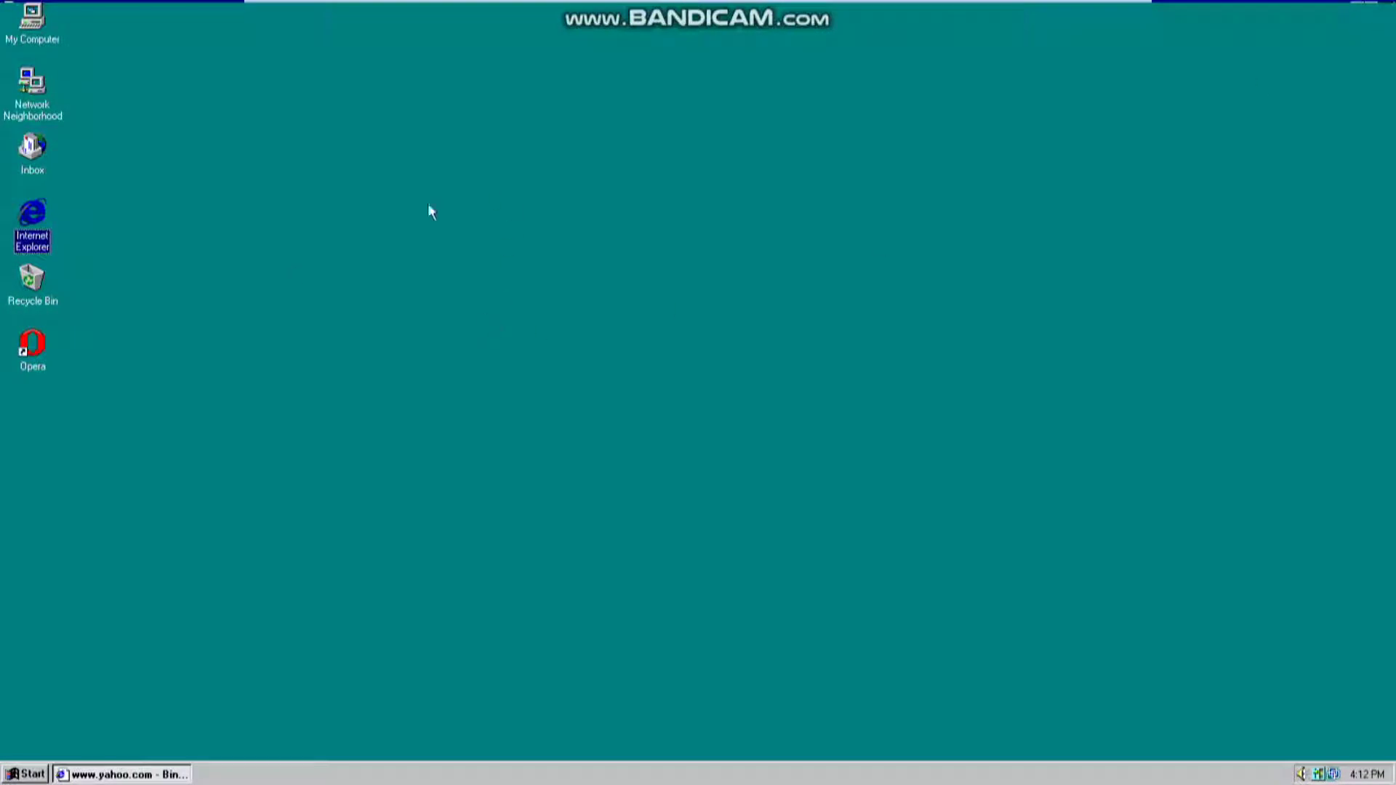
# - Launch Opera from the desktop and open its About Opera page
pyautogui.doubleClick(22, 343)
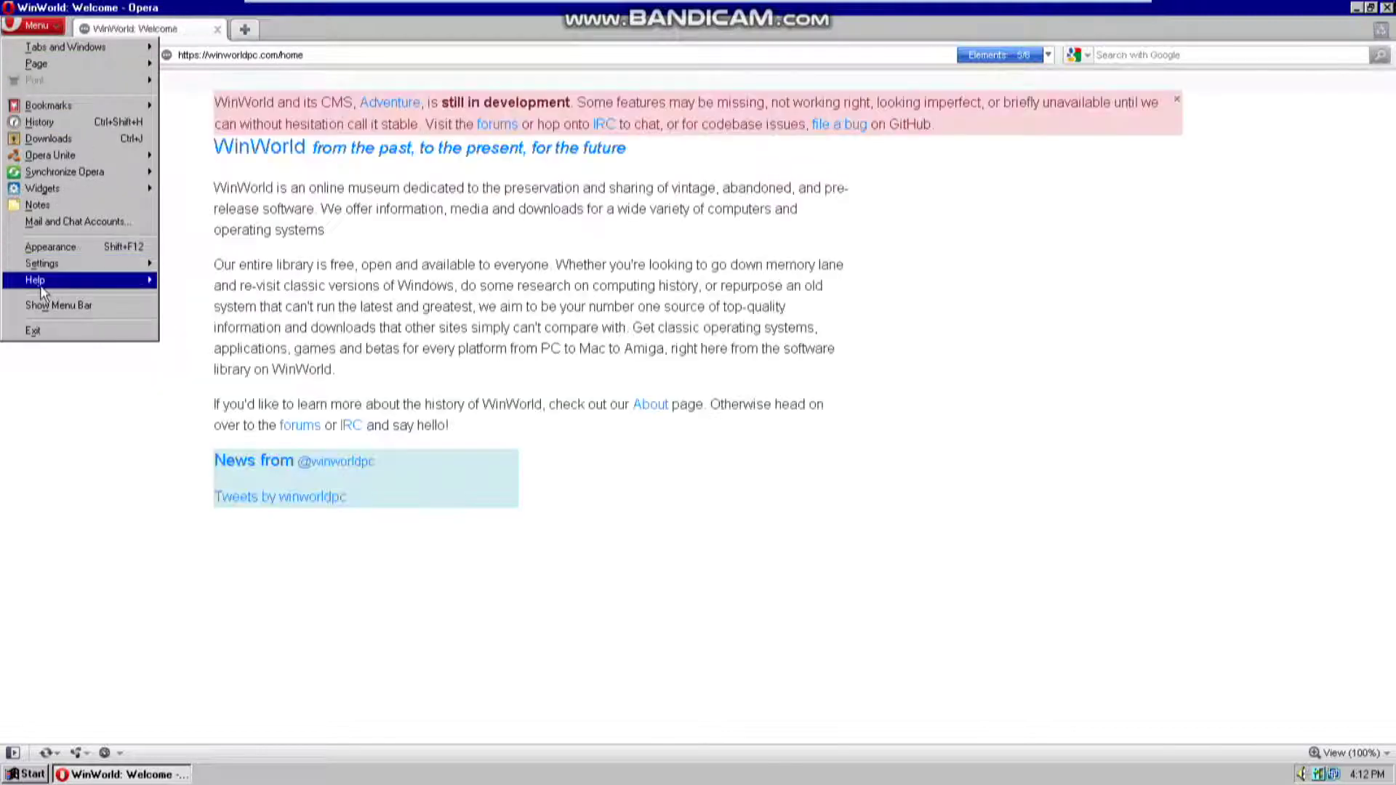
pyautogui.moveTo(42, 291)
pyautogui.click(218, 369)
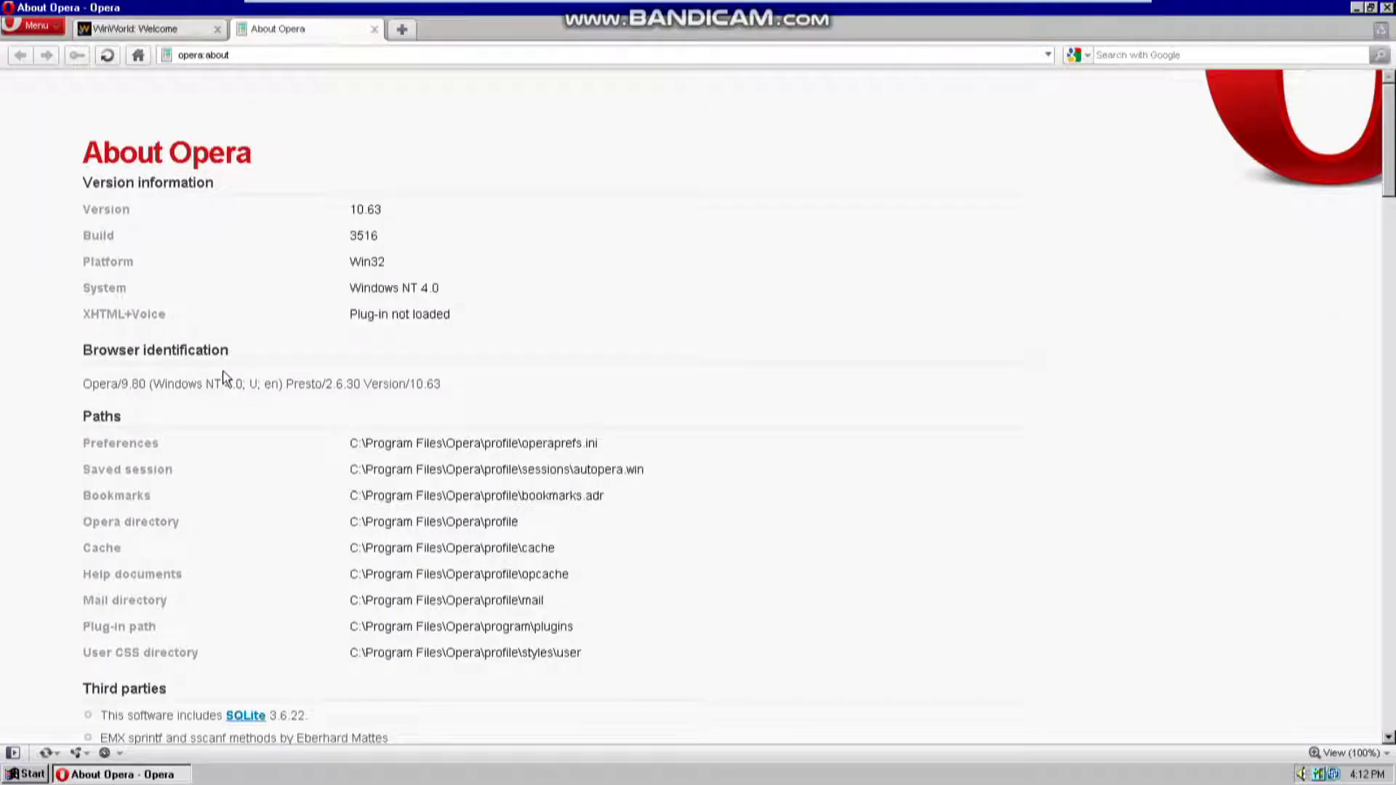
# - Check the version 10.63 and the 2010 copyright line on the About page, then close Opera
pyautogui.moveTo(349, 210); pyautogui.dragTo(429, 218)
pyautogui.click(430, 220)
pyautogui.scroll(-20, 803, 464)
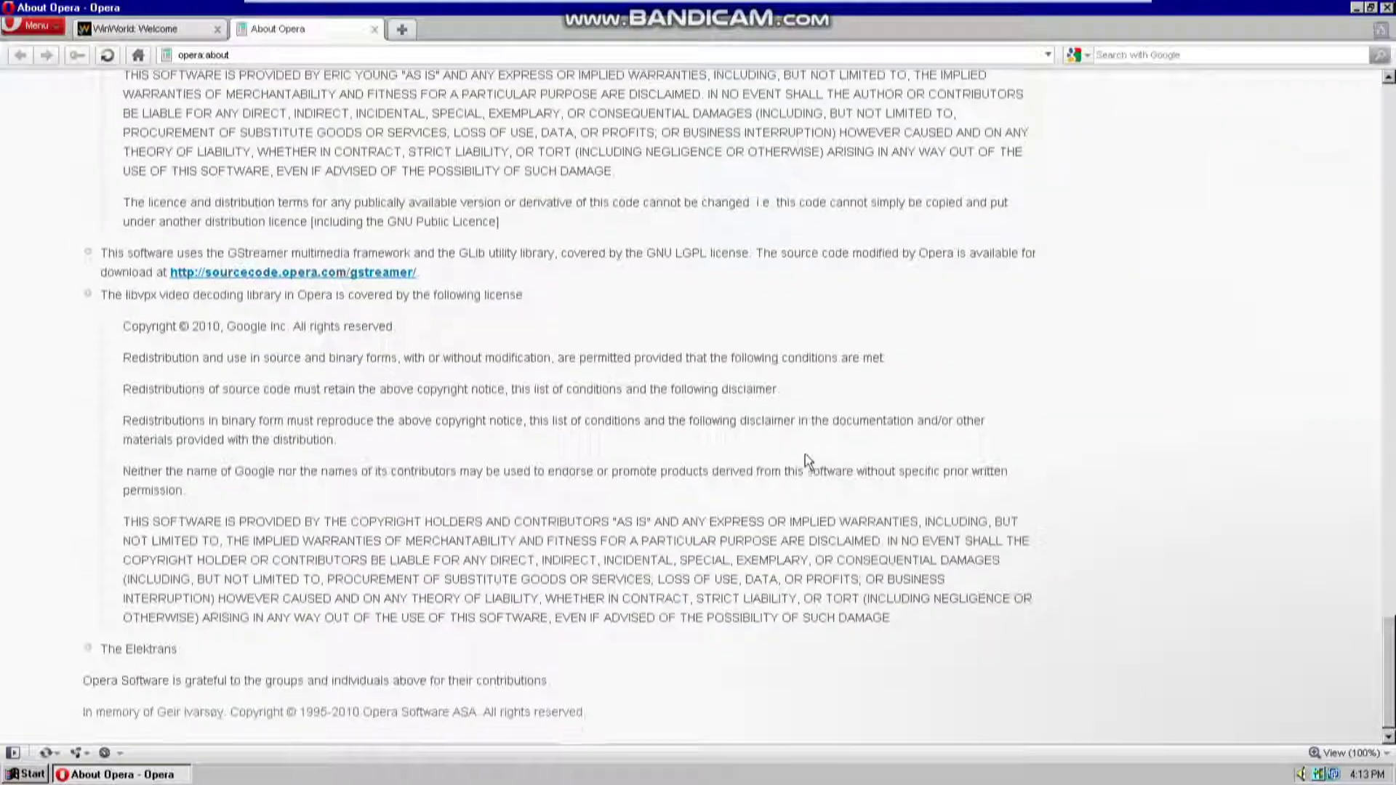
pyautogui.moveTo(192, 324); pyautogui.dragTo(221, 335)
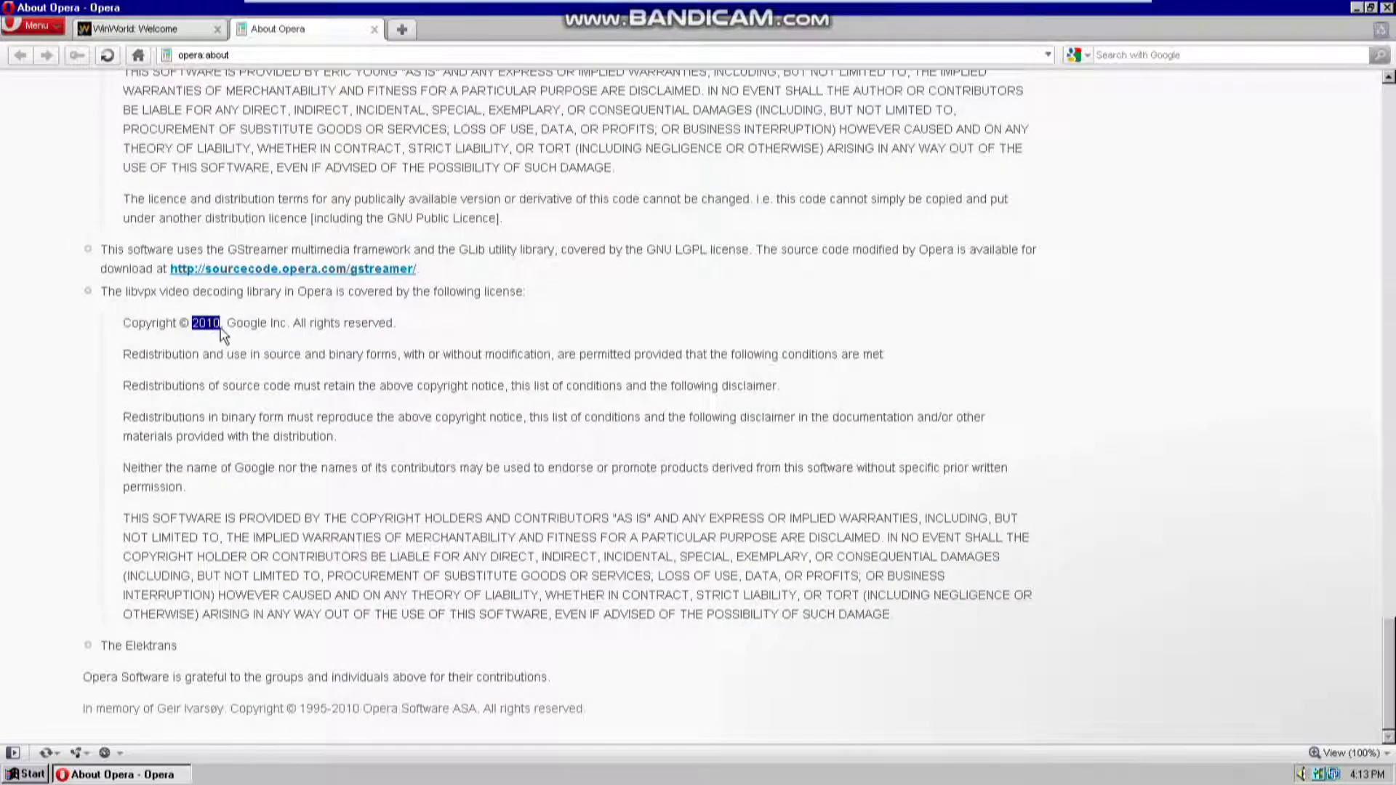
pyautogui.click(607, 326)
pyautogui.scroll(10, 582, 305)
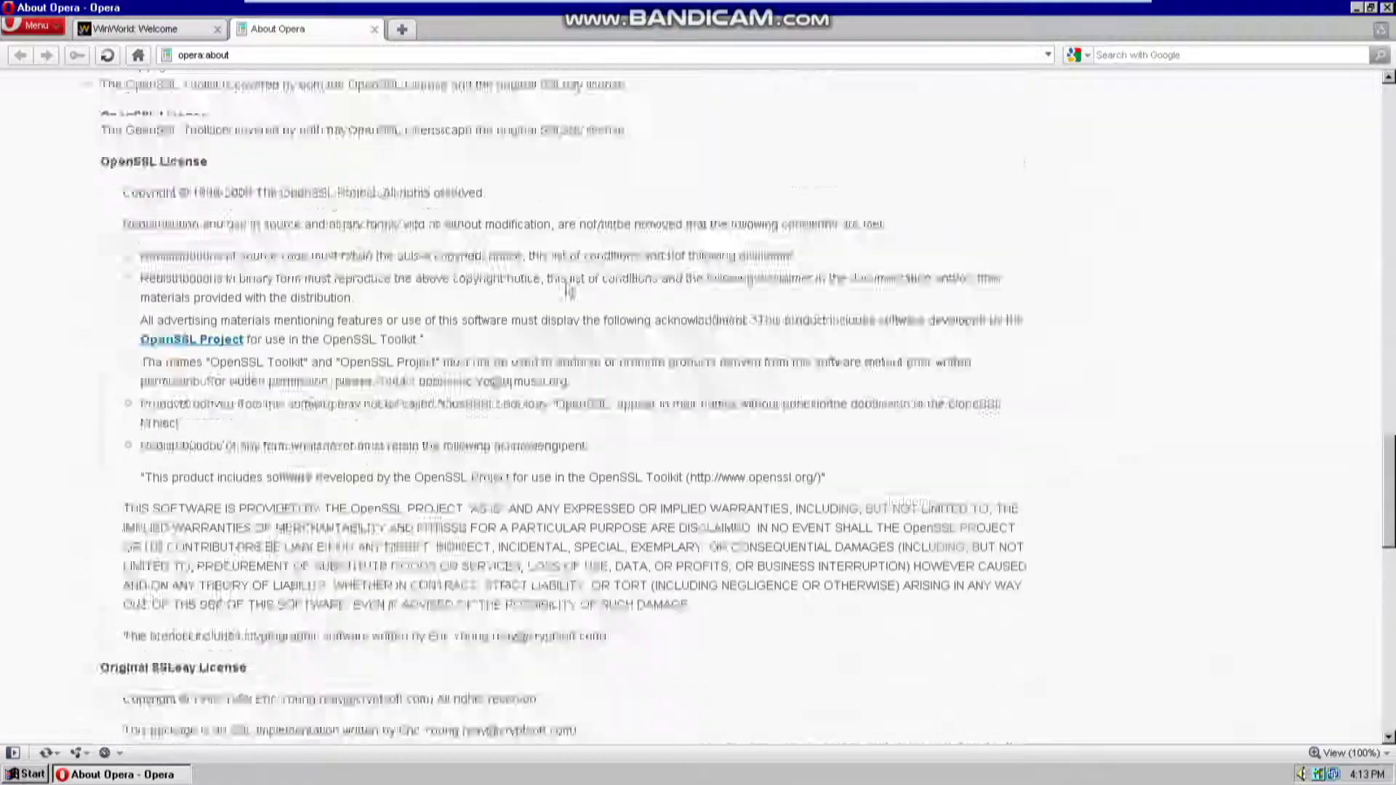
pyautogui.scroll(20, 569, 291)
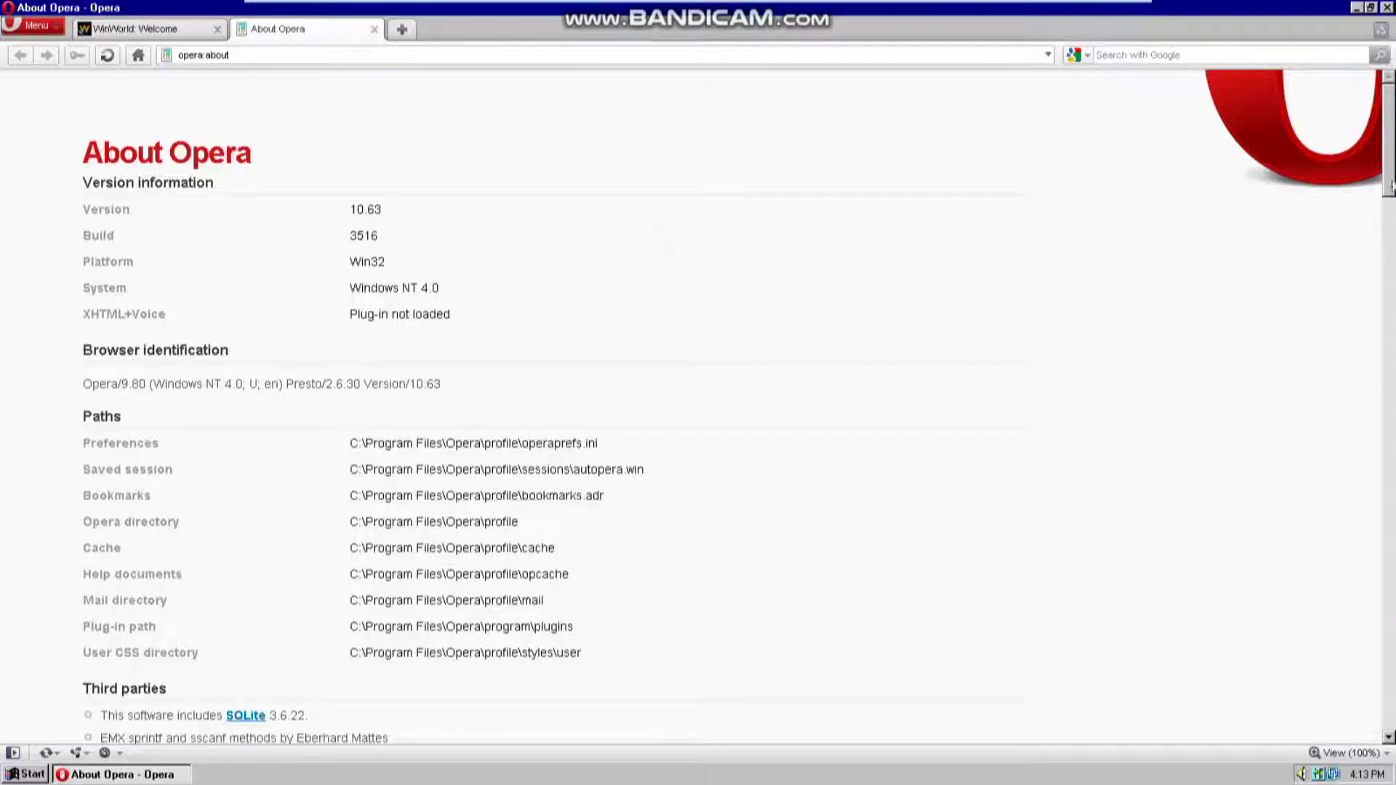
pyautogui.click(1386, 7)
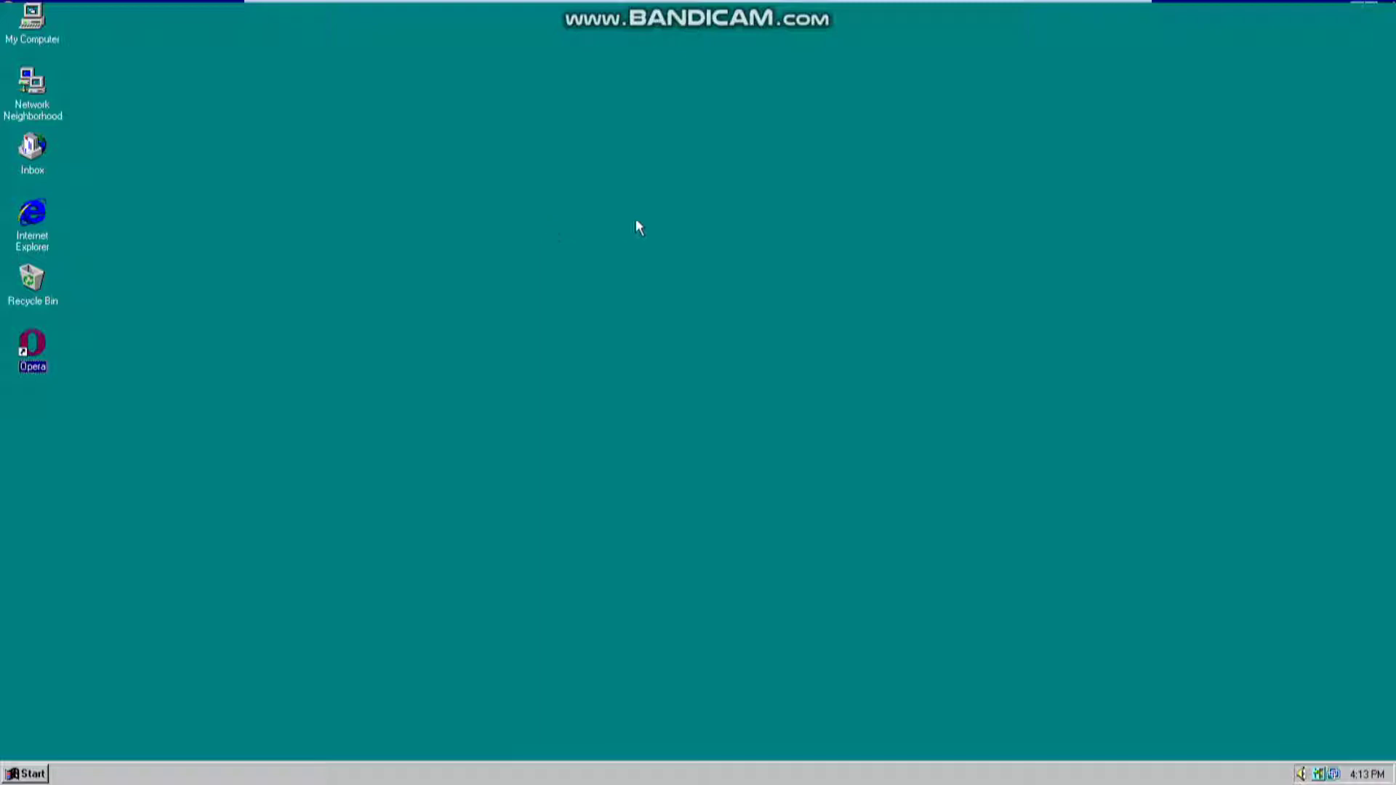
# - Choose Shut Down from the Start menu to bring up the Shut Down Windows dialog, and raise the speaker volume
pyautogui.click(11, 775)
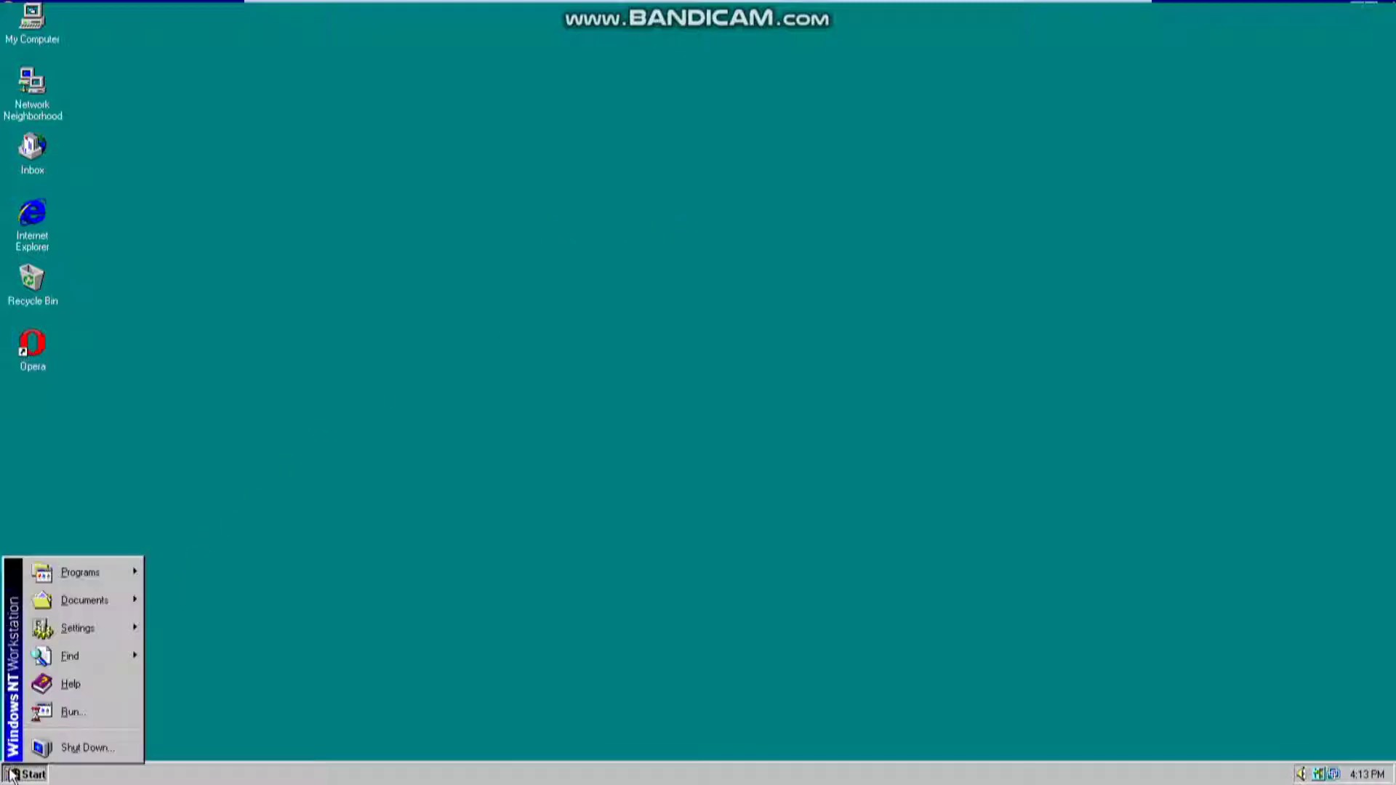
pyautogui.click(72, 747)
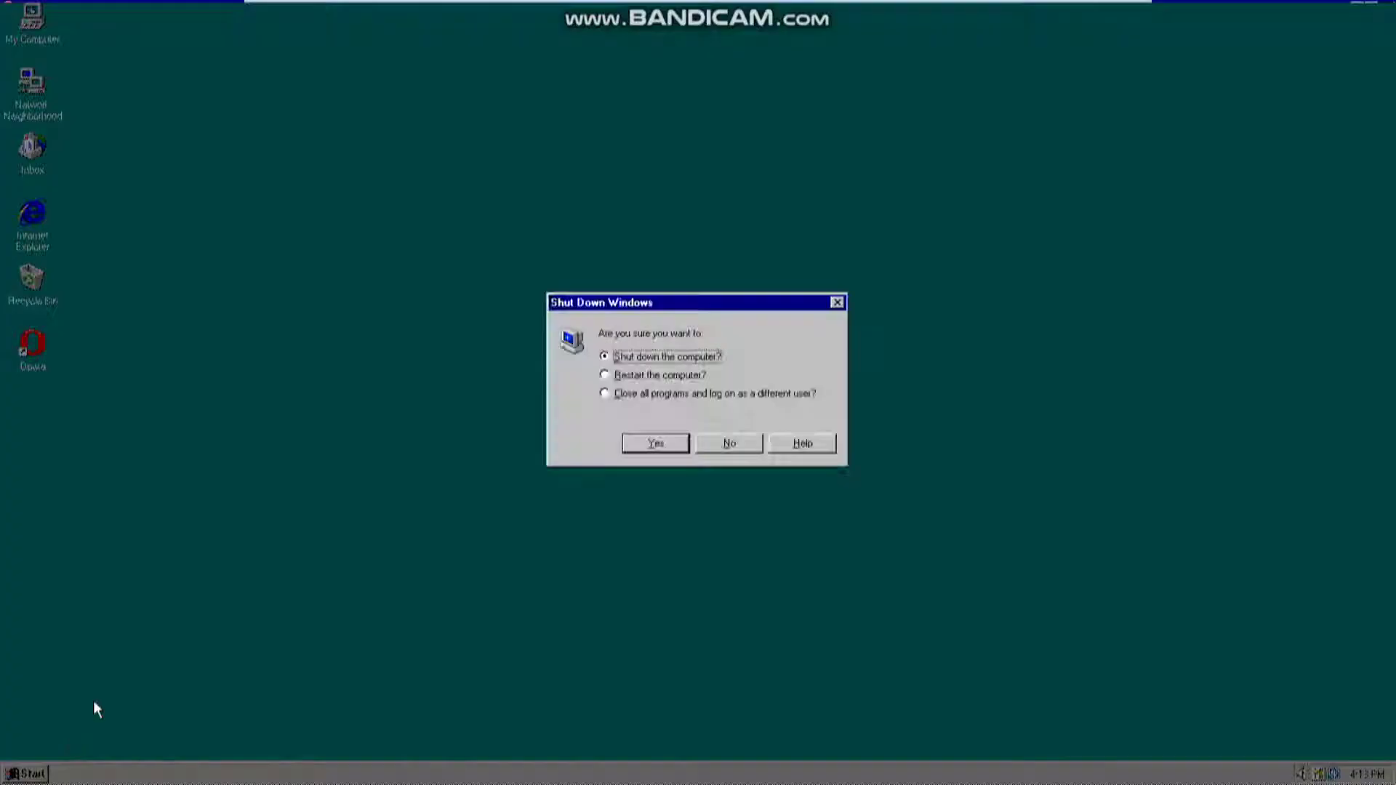
pyautogui.moveTo(720, 4)
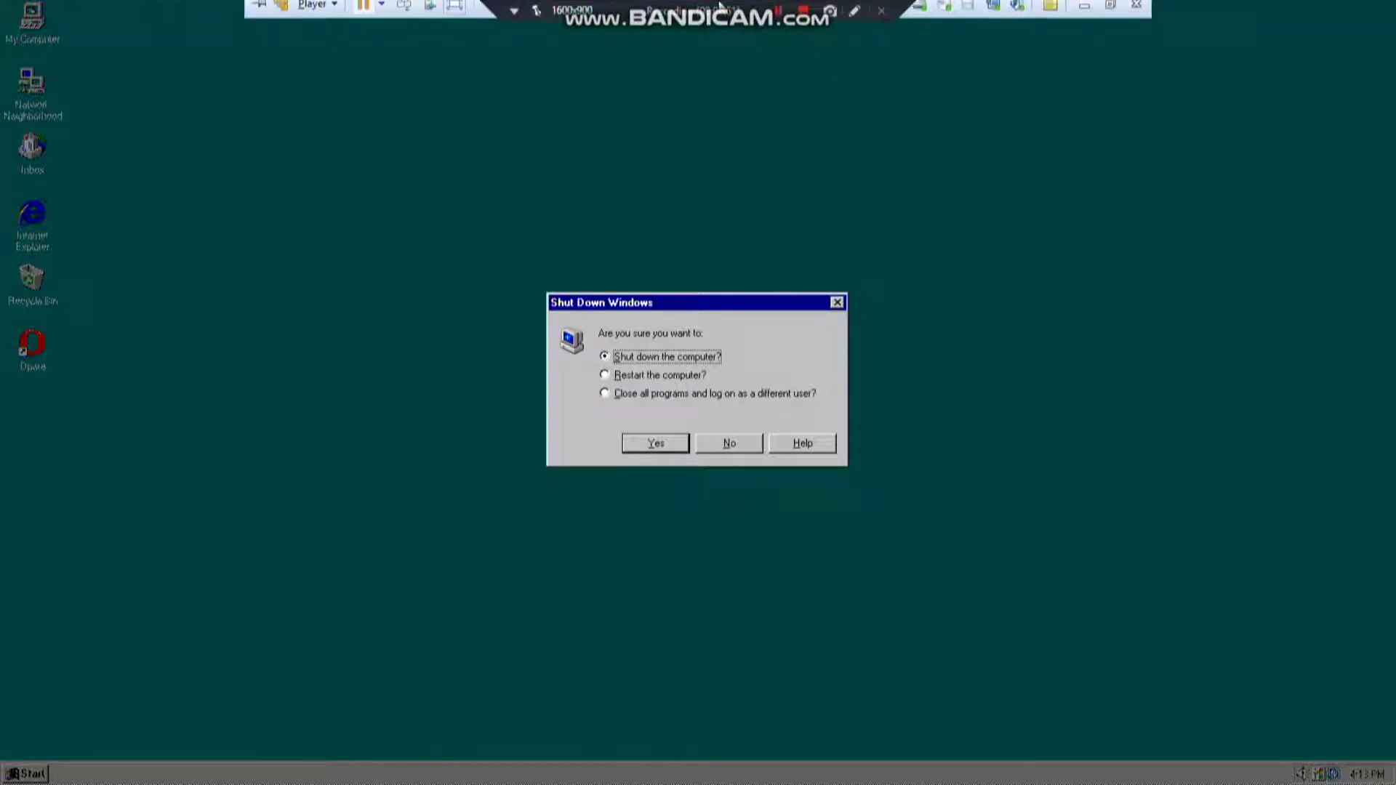
pyautogui.press('XF86AudioRaiseVolume')
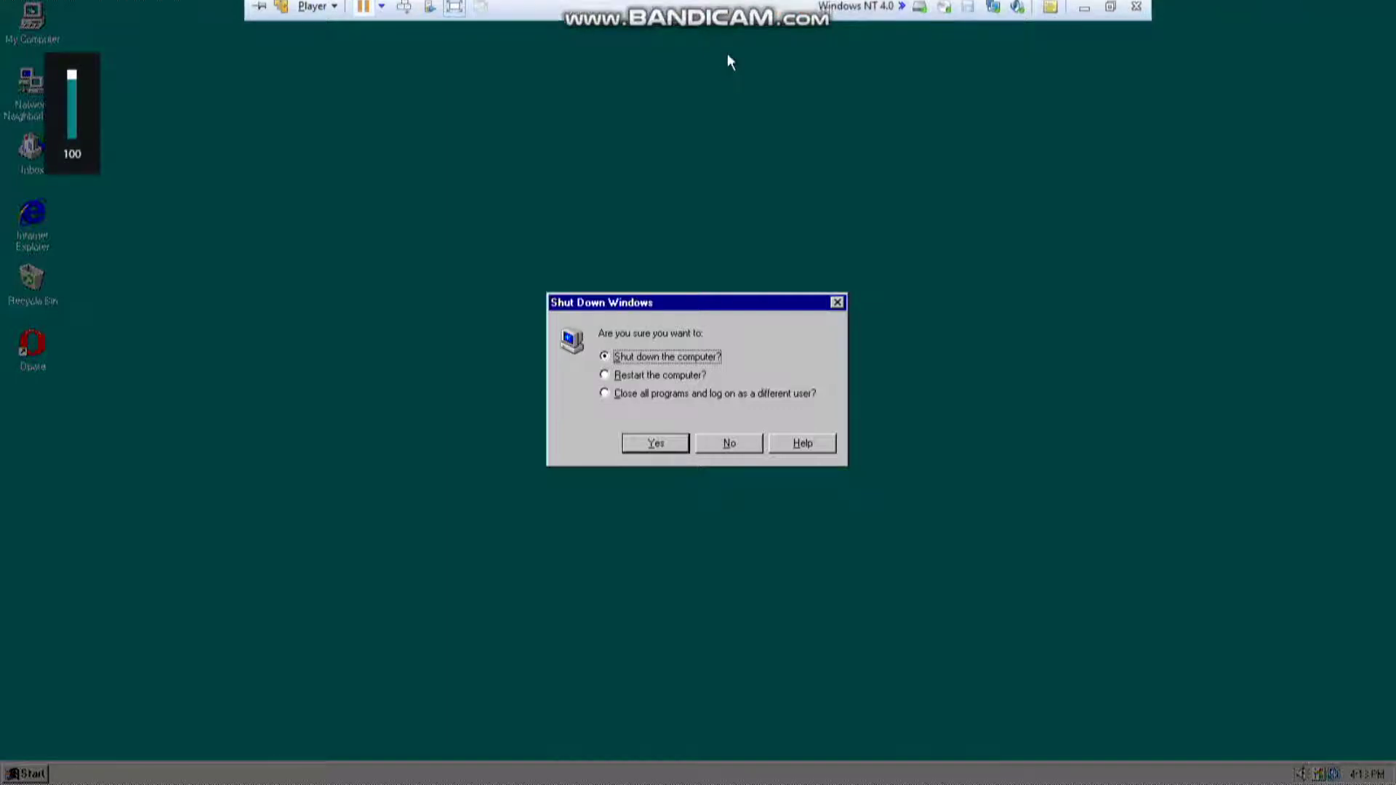
# - Confirm 'Shut down the computer?' with Yes and wait for the safe-to-turn-off message
pyautogui.click(641, 443)
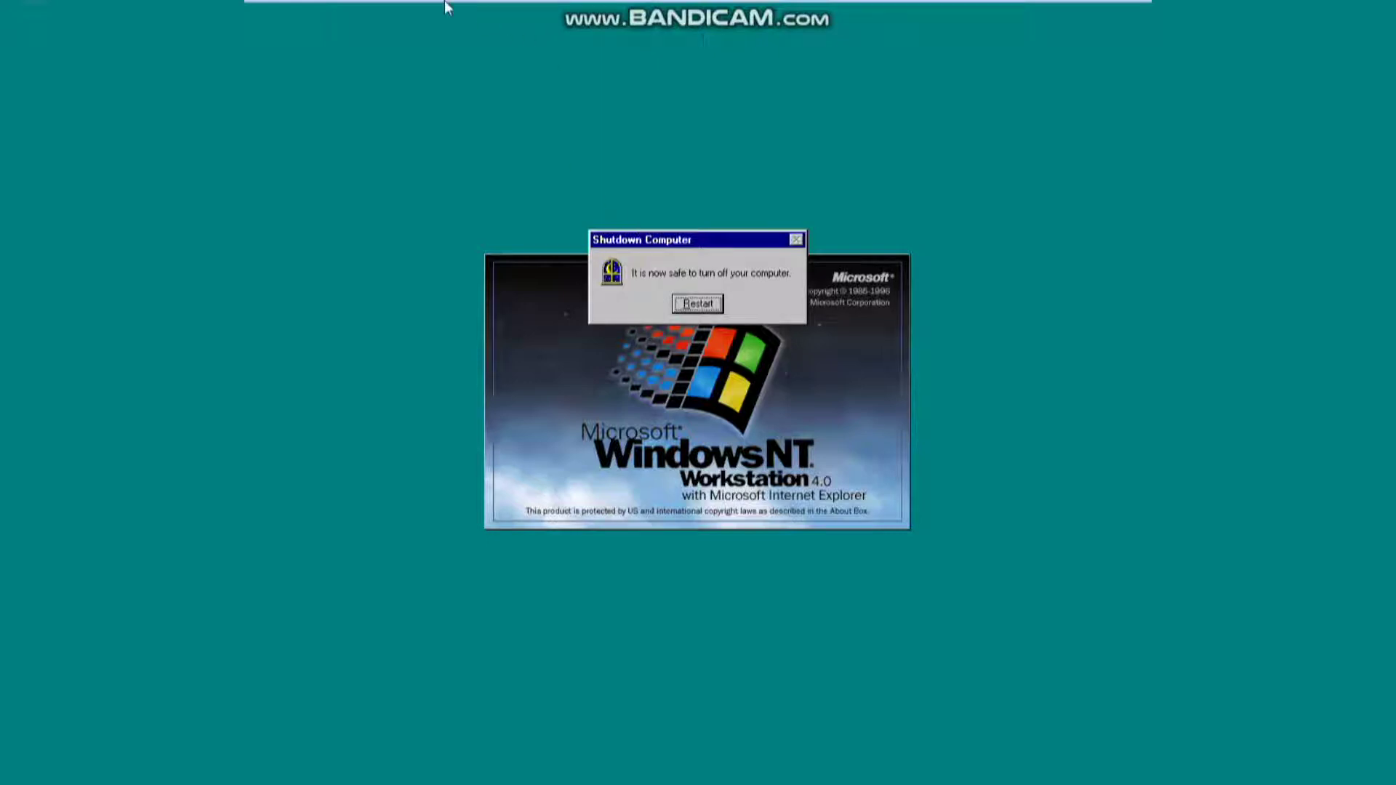
# - Choose Shut Down Guest from the Player's power menu and confirm powering off the VM
pyautogui.moveTo(447, 2)
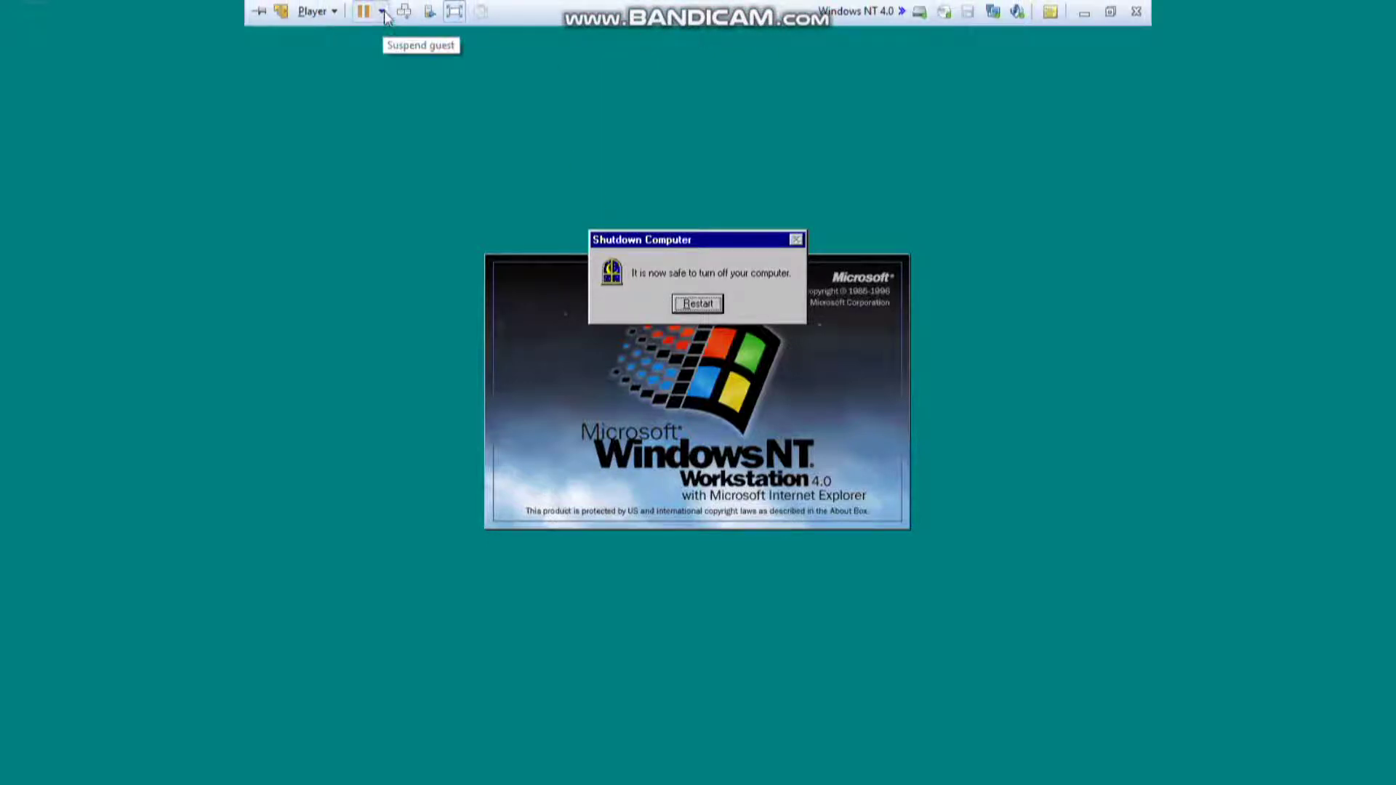
pyautogui.click(382, 11)
pyautogui.click(389, 55)
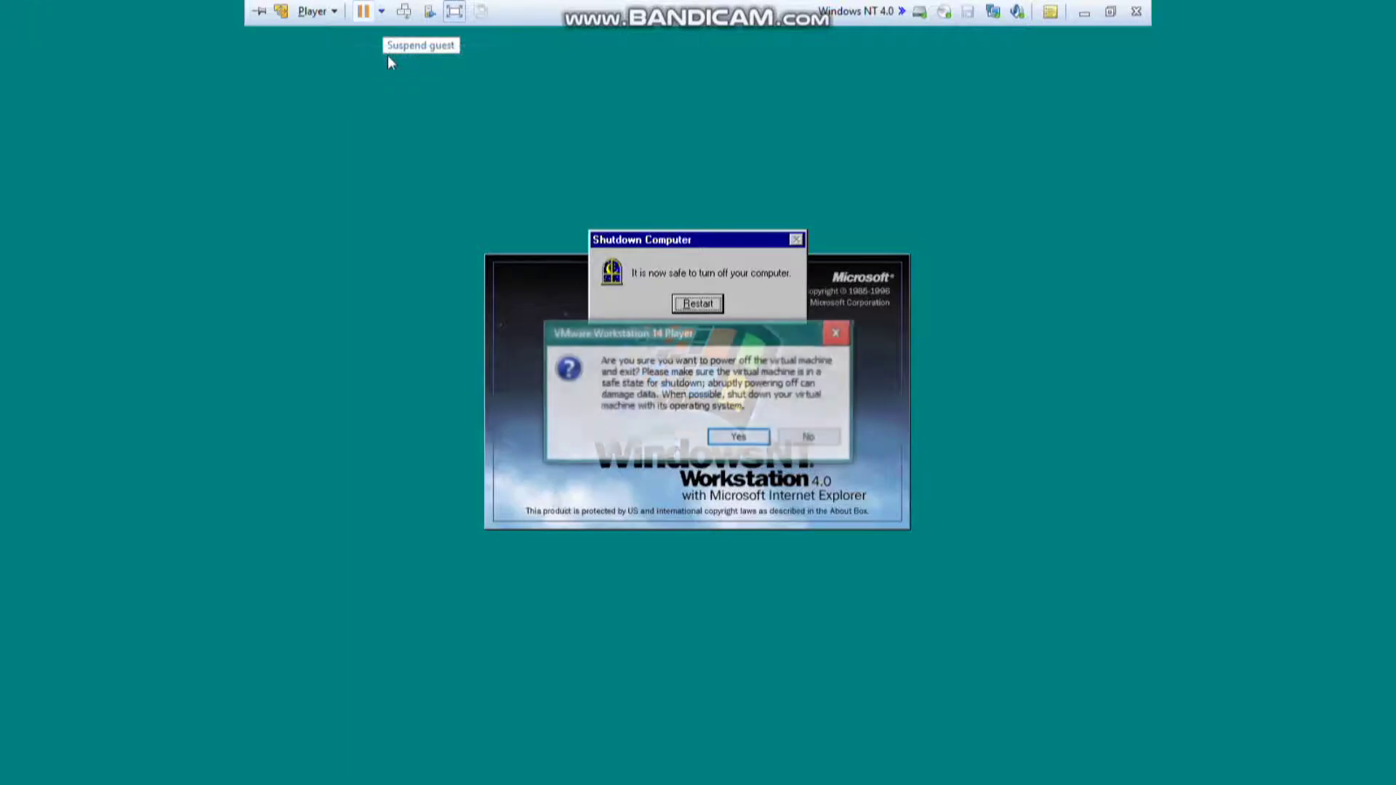
pyautogui.click(721, 436)
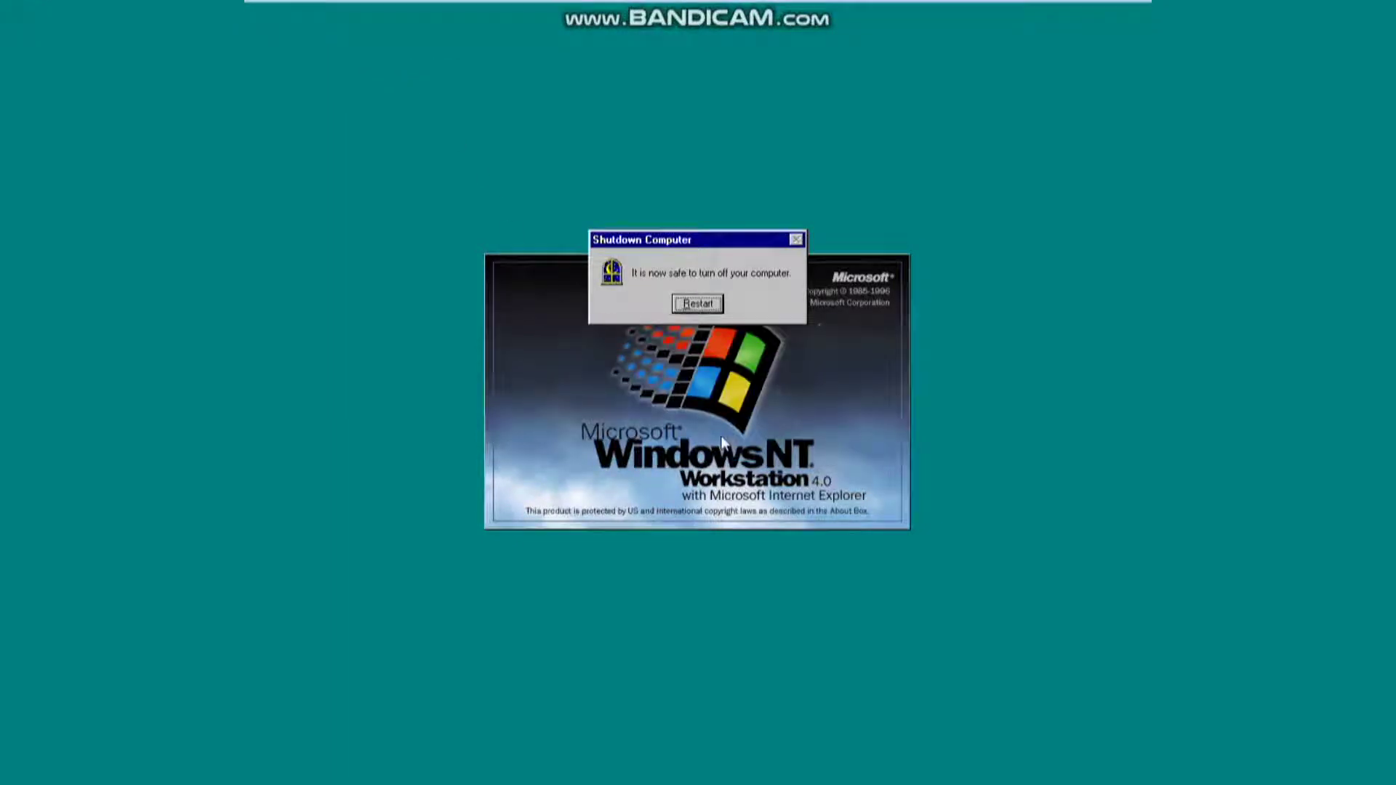